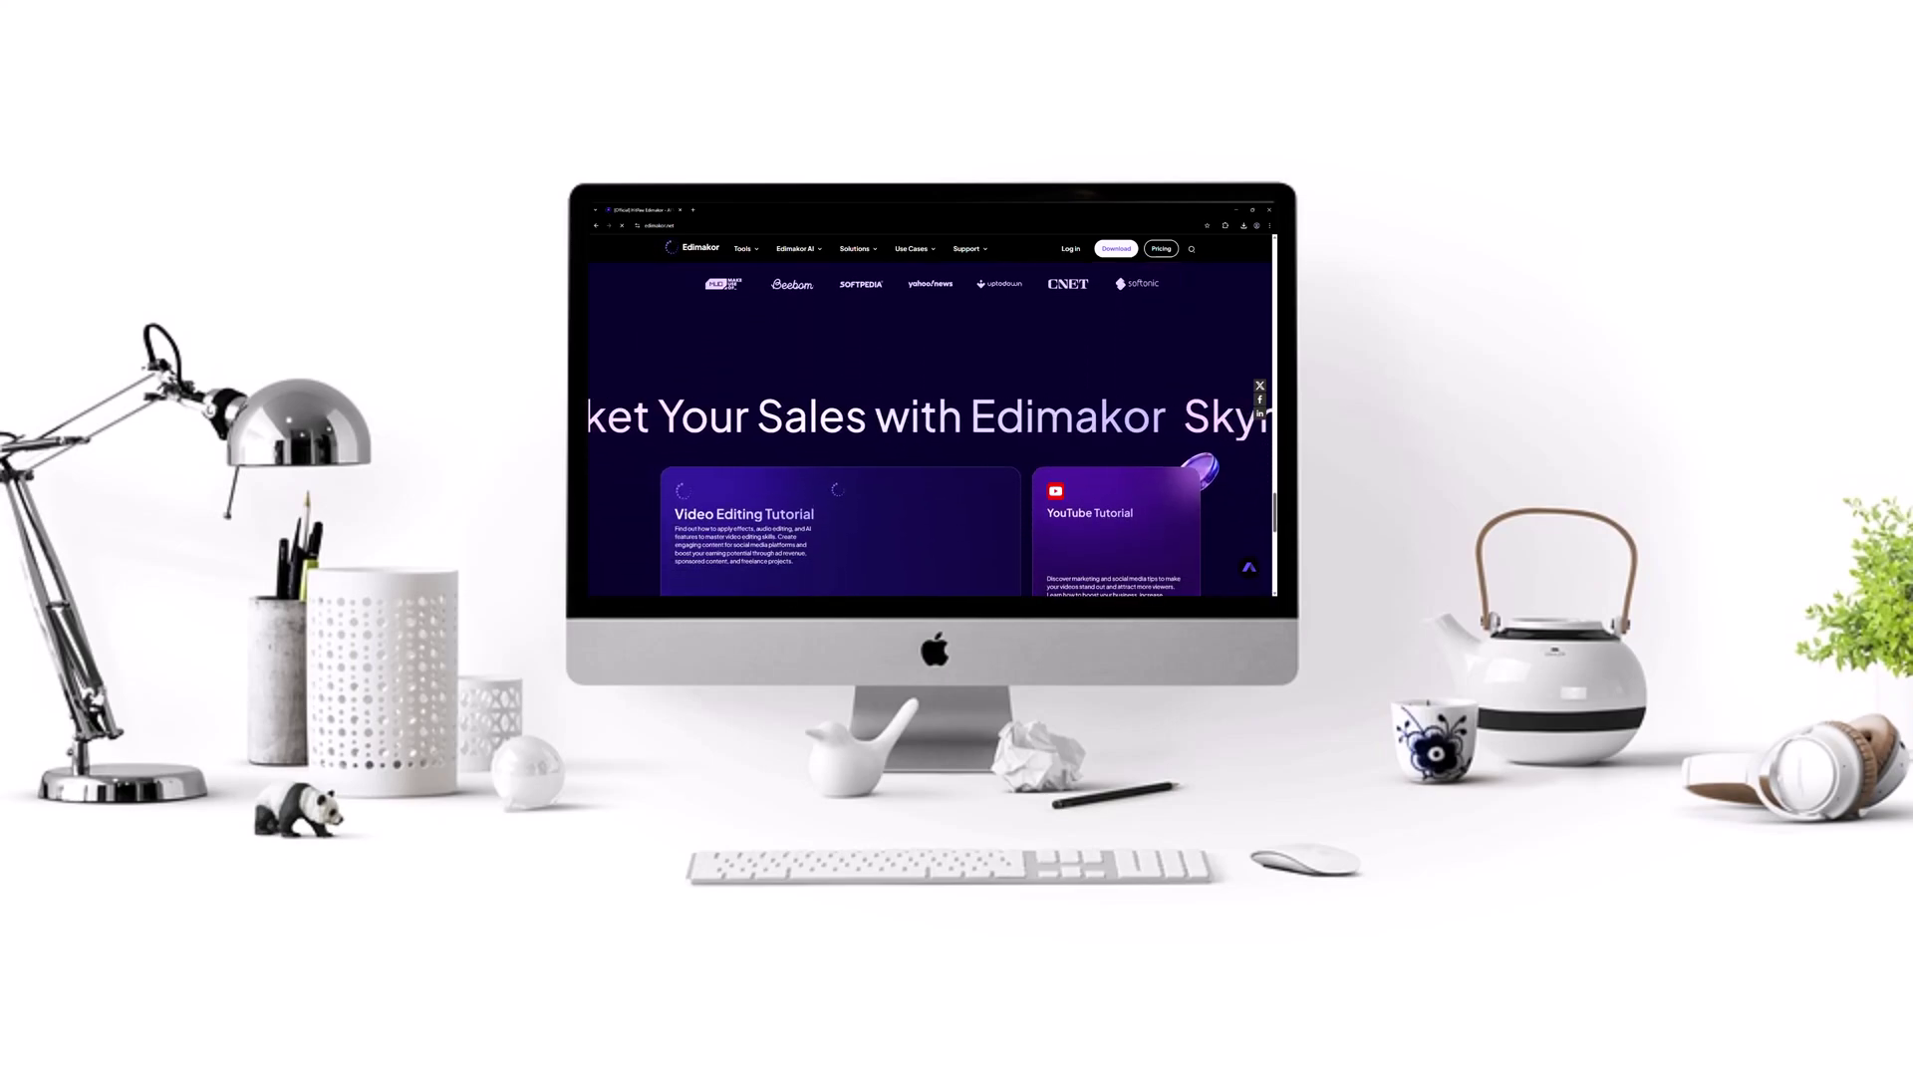
# Browse the Edimakor website's homepage to examine its video editing tools, AI features and tutorials
pyautogui.scroll(-5, 932, 418)
pyautogui.scroll(-3, 932, 418)
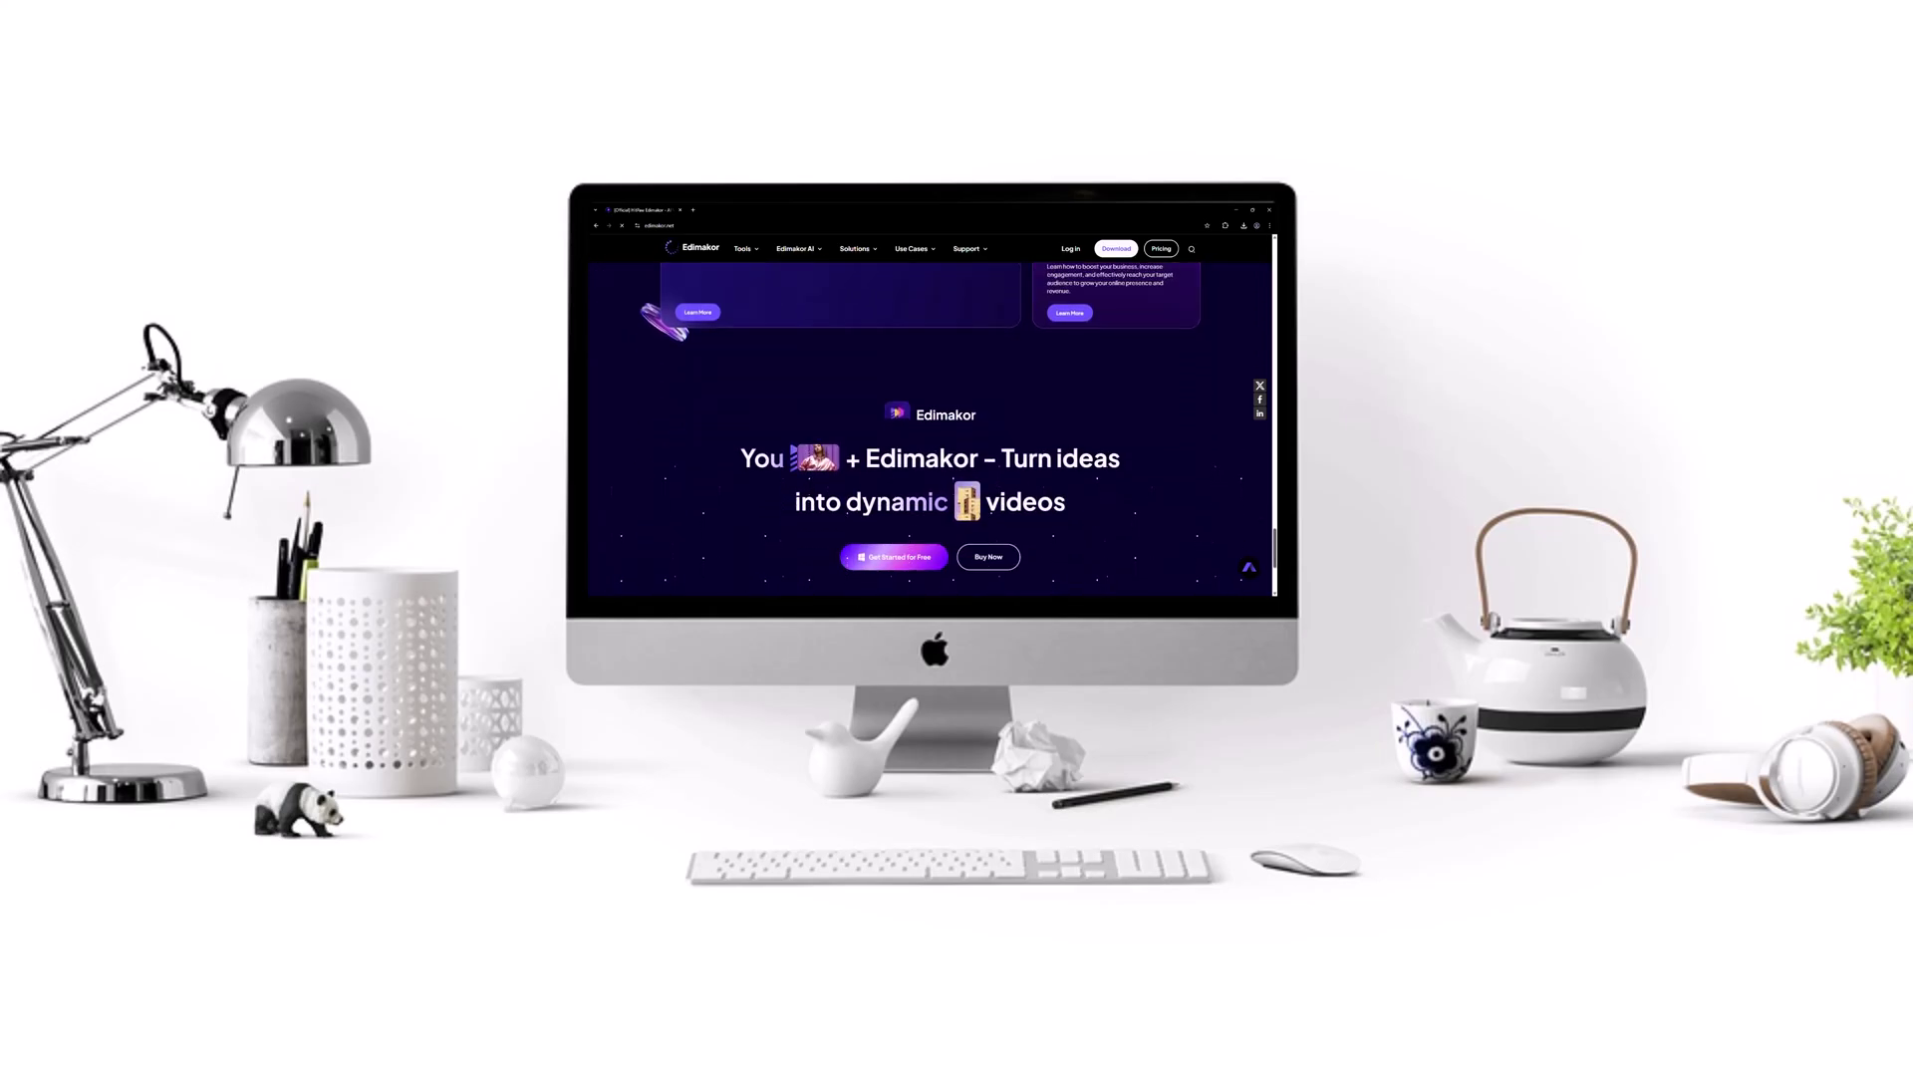
pyautogui.scroll(5, 932, 418)
pyautogui.scroll(6, 932, 419)
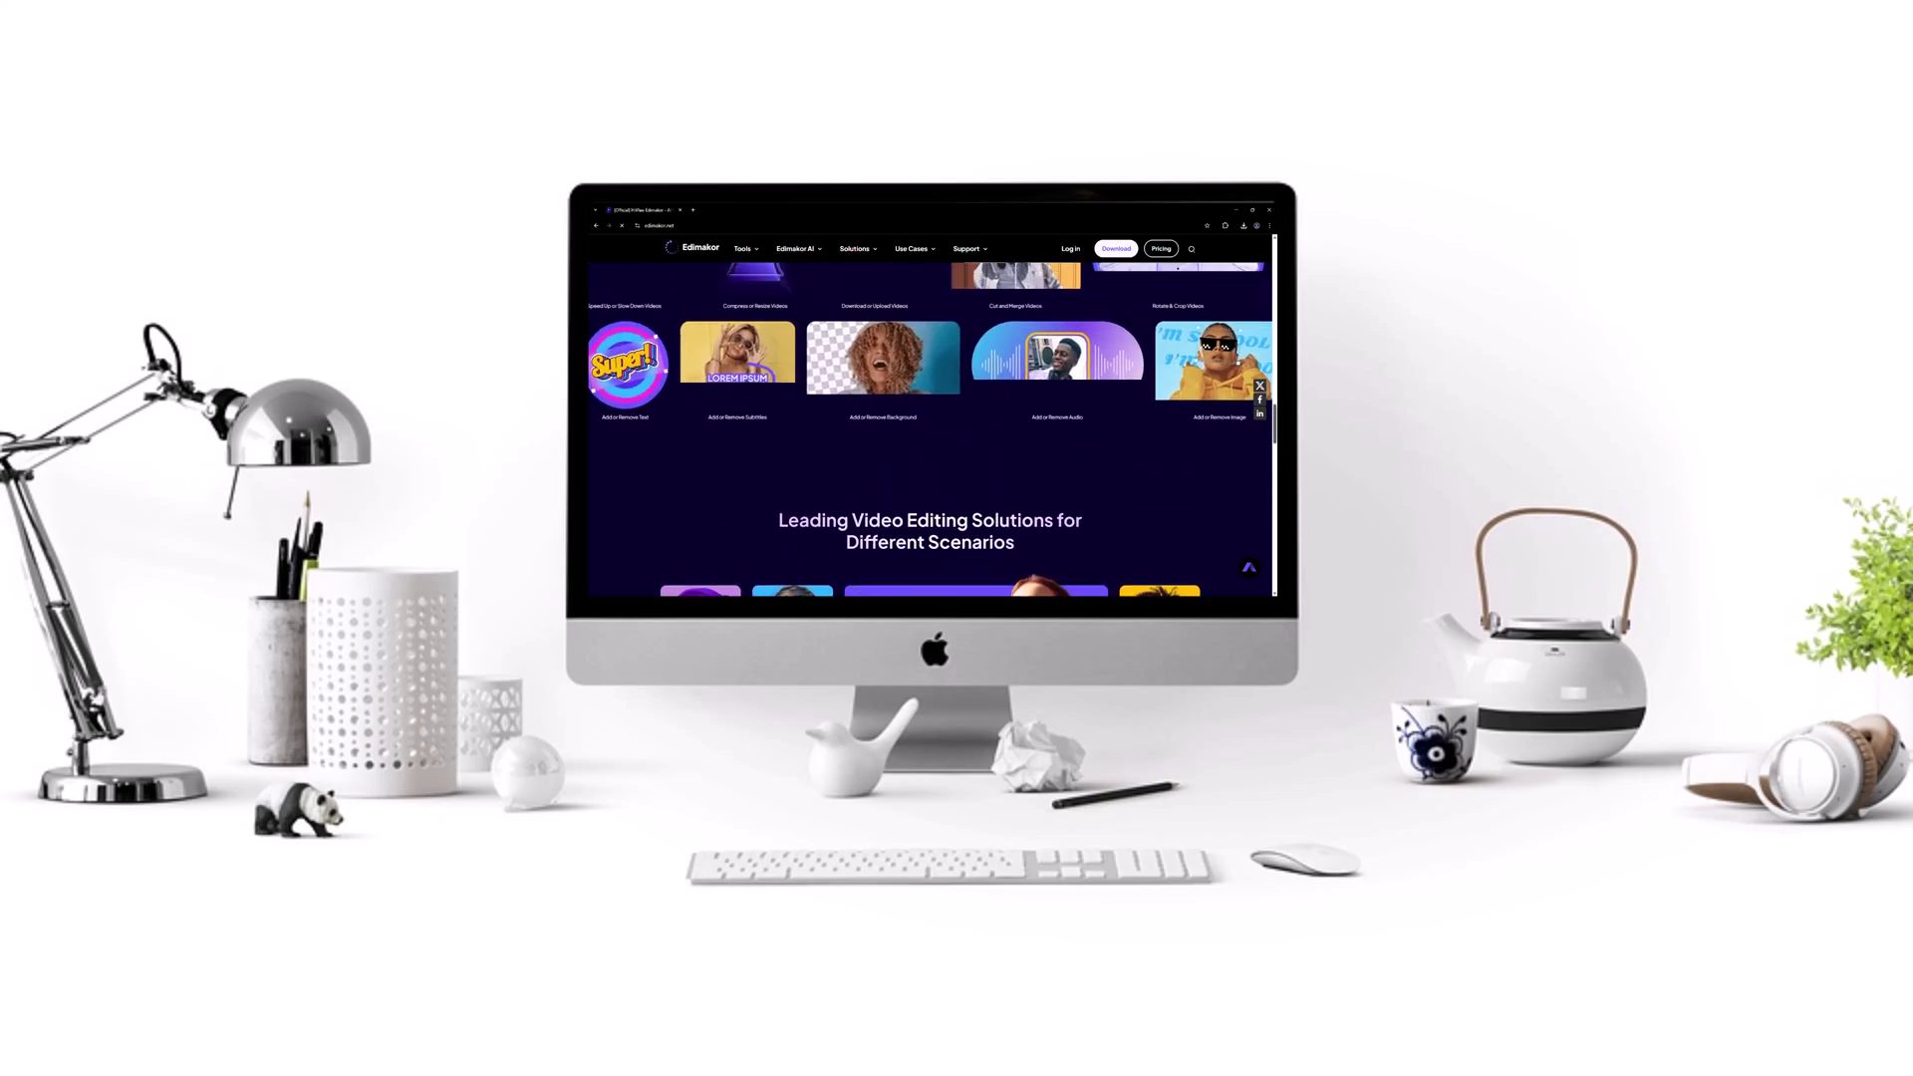
pyautogui.scroll(5, 932, 419)
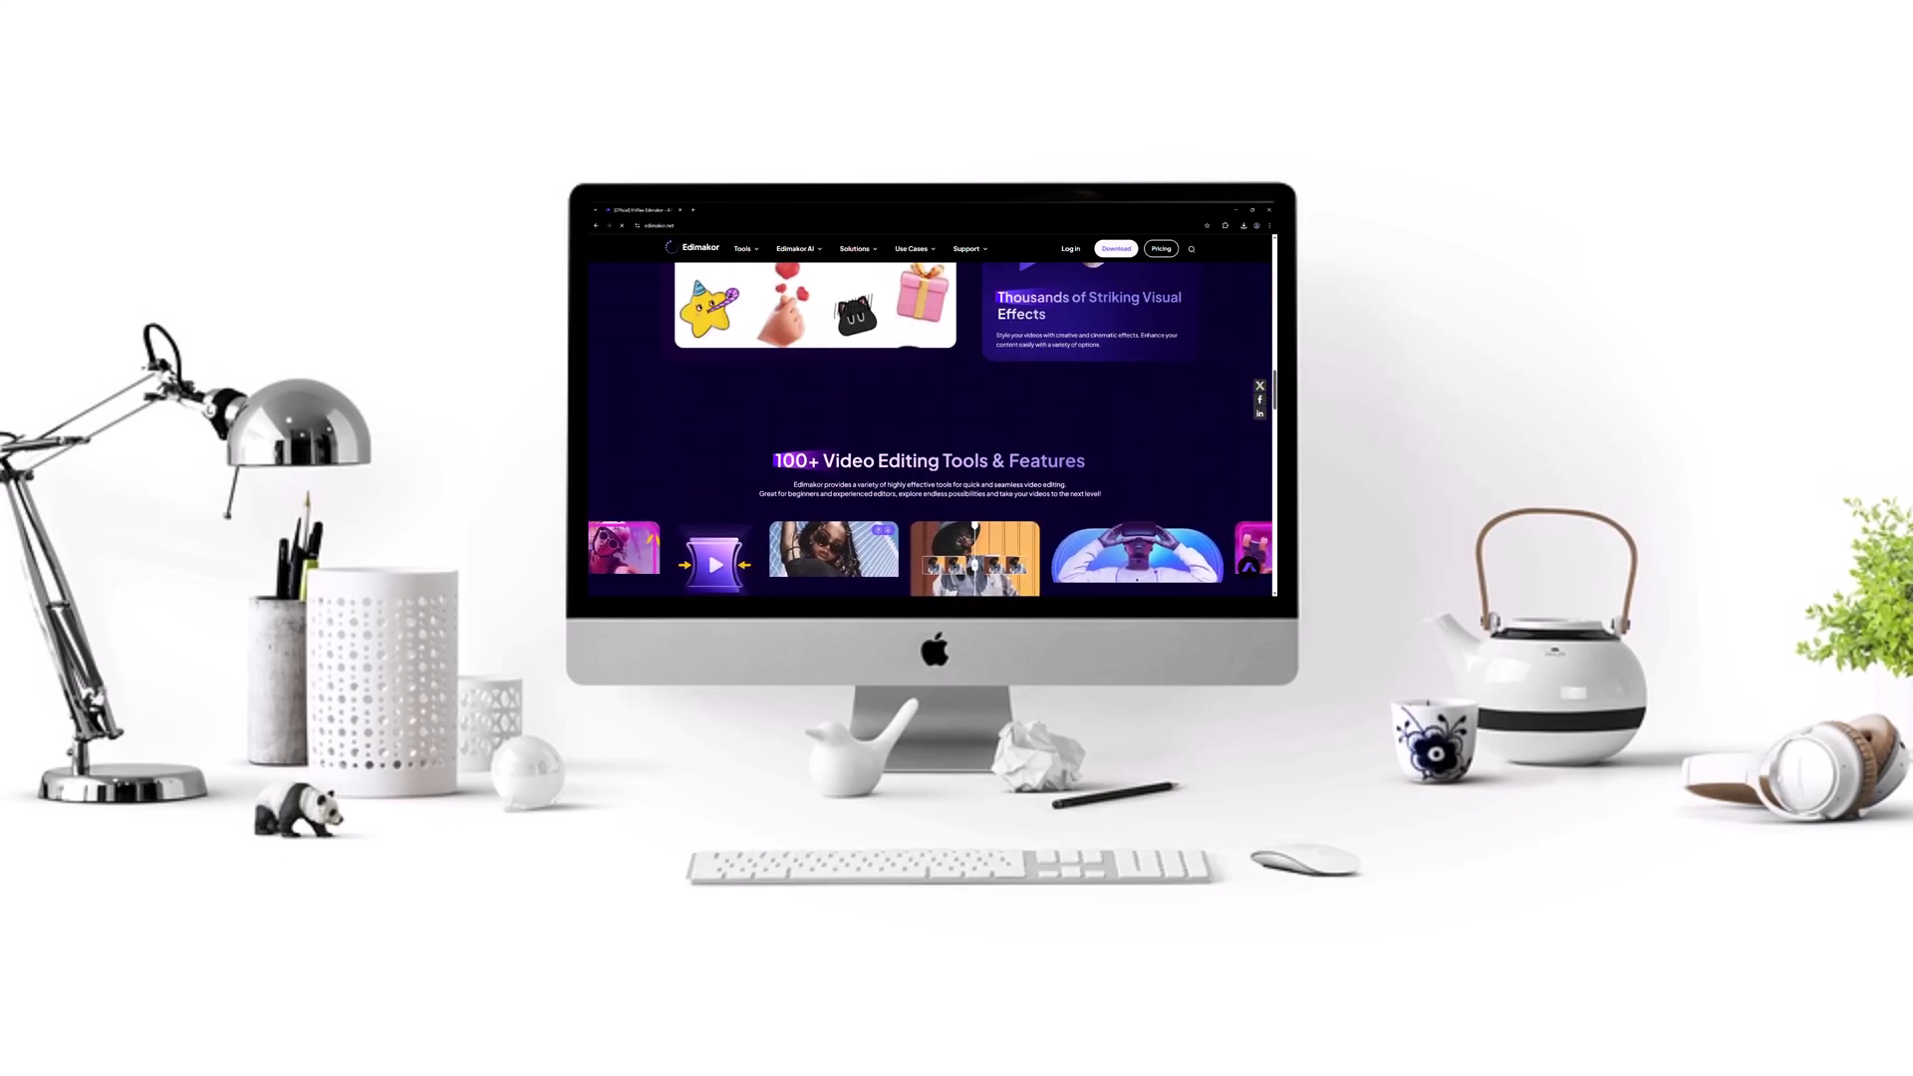
pyautogui.scroll(3, 932, 419)
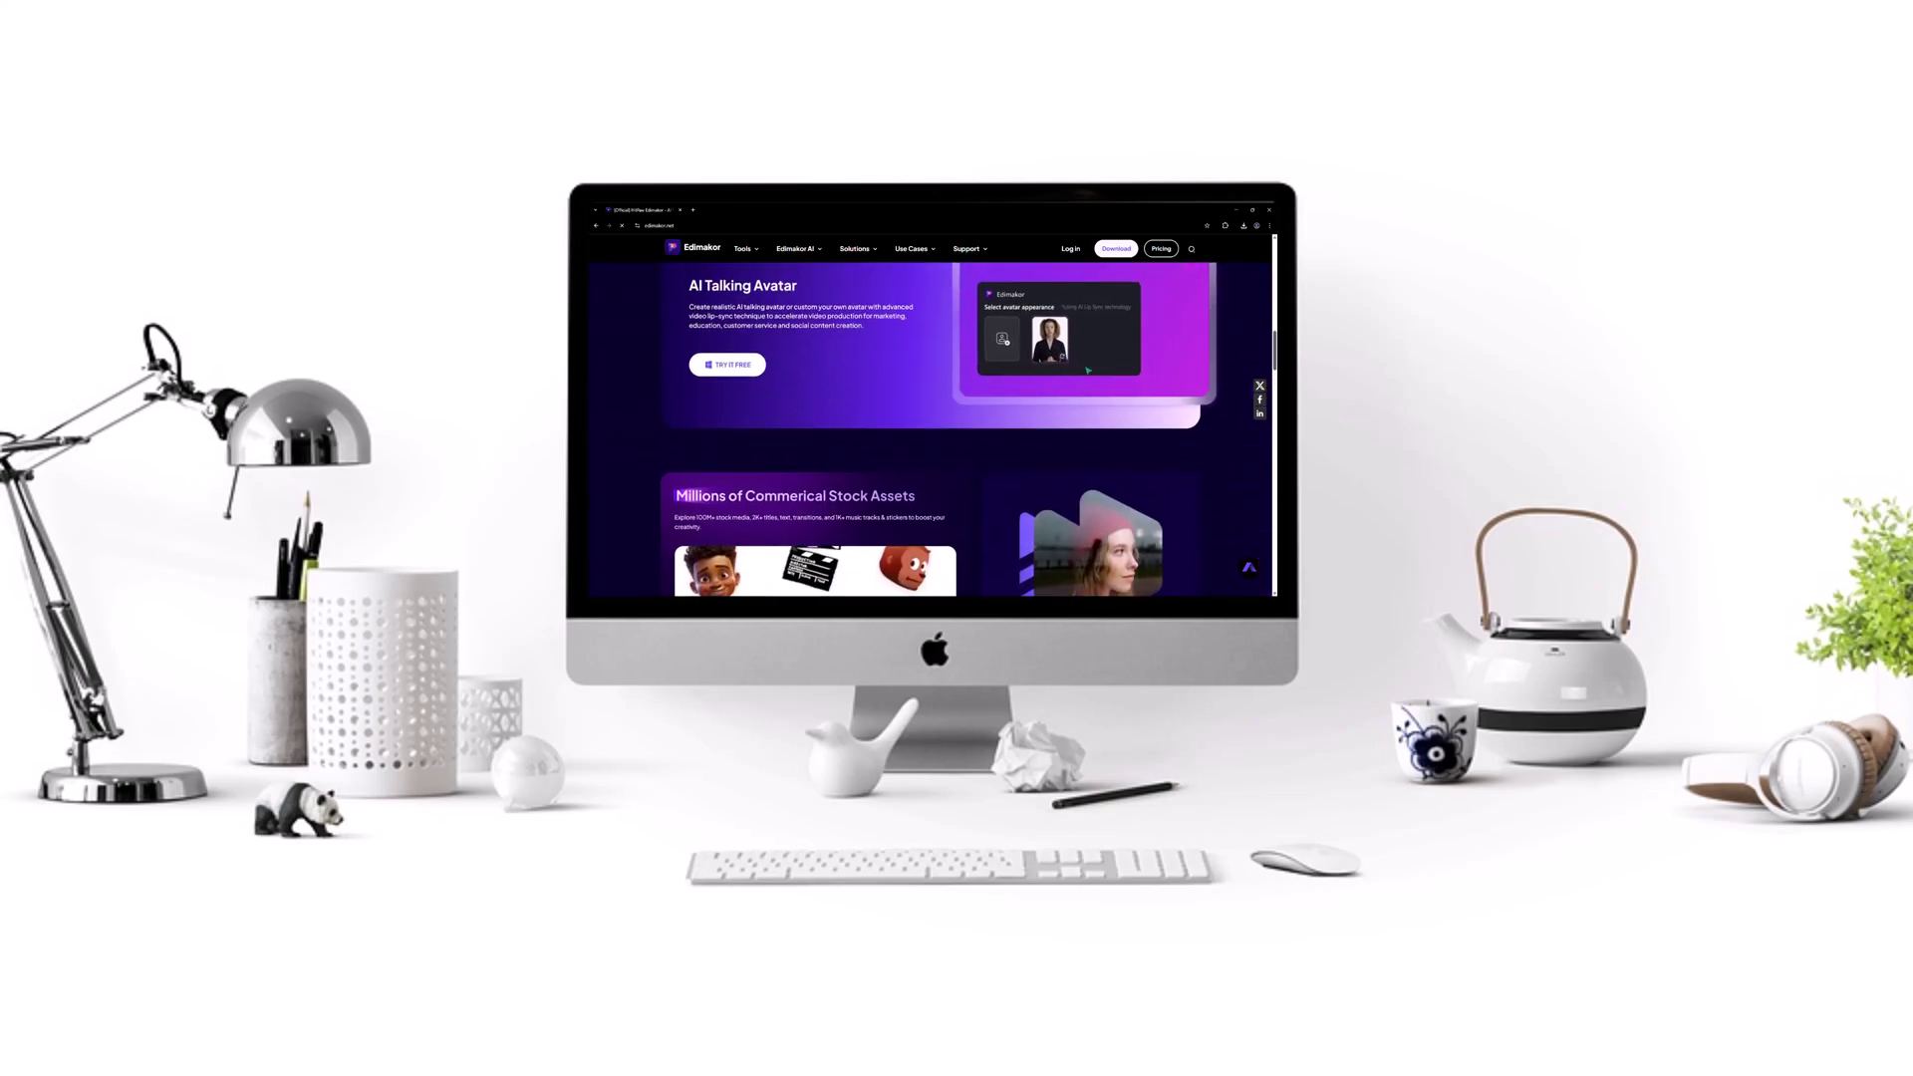
pyautogui.scroll(5, 932, 419)
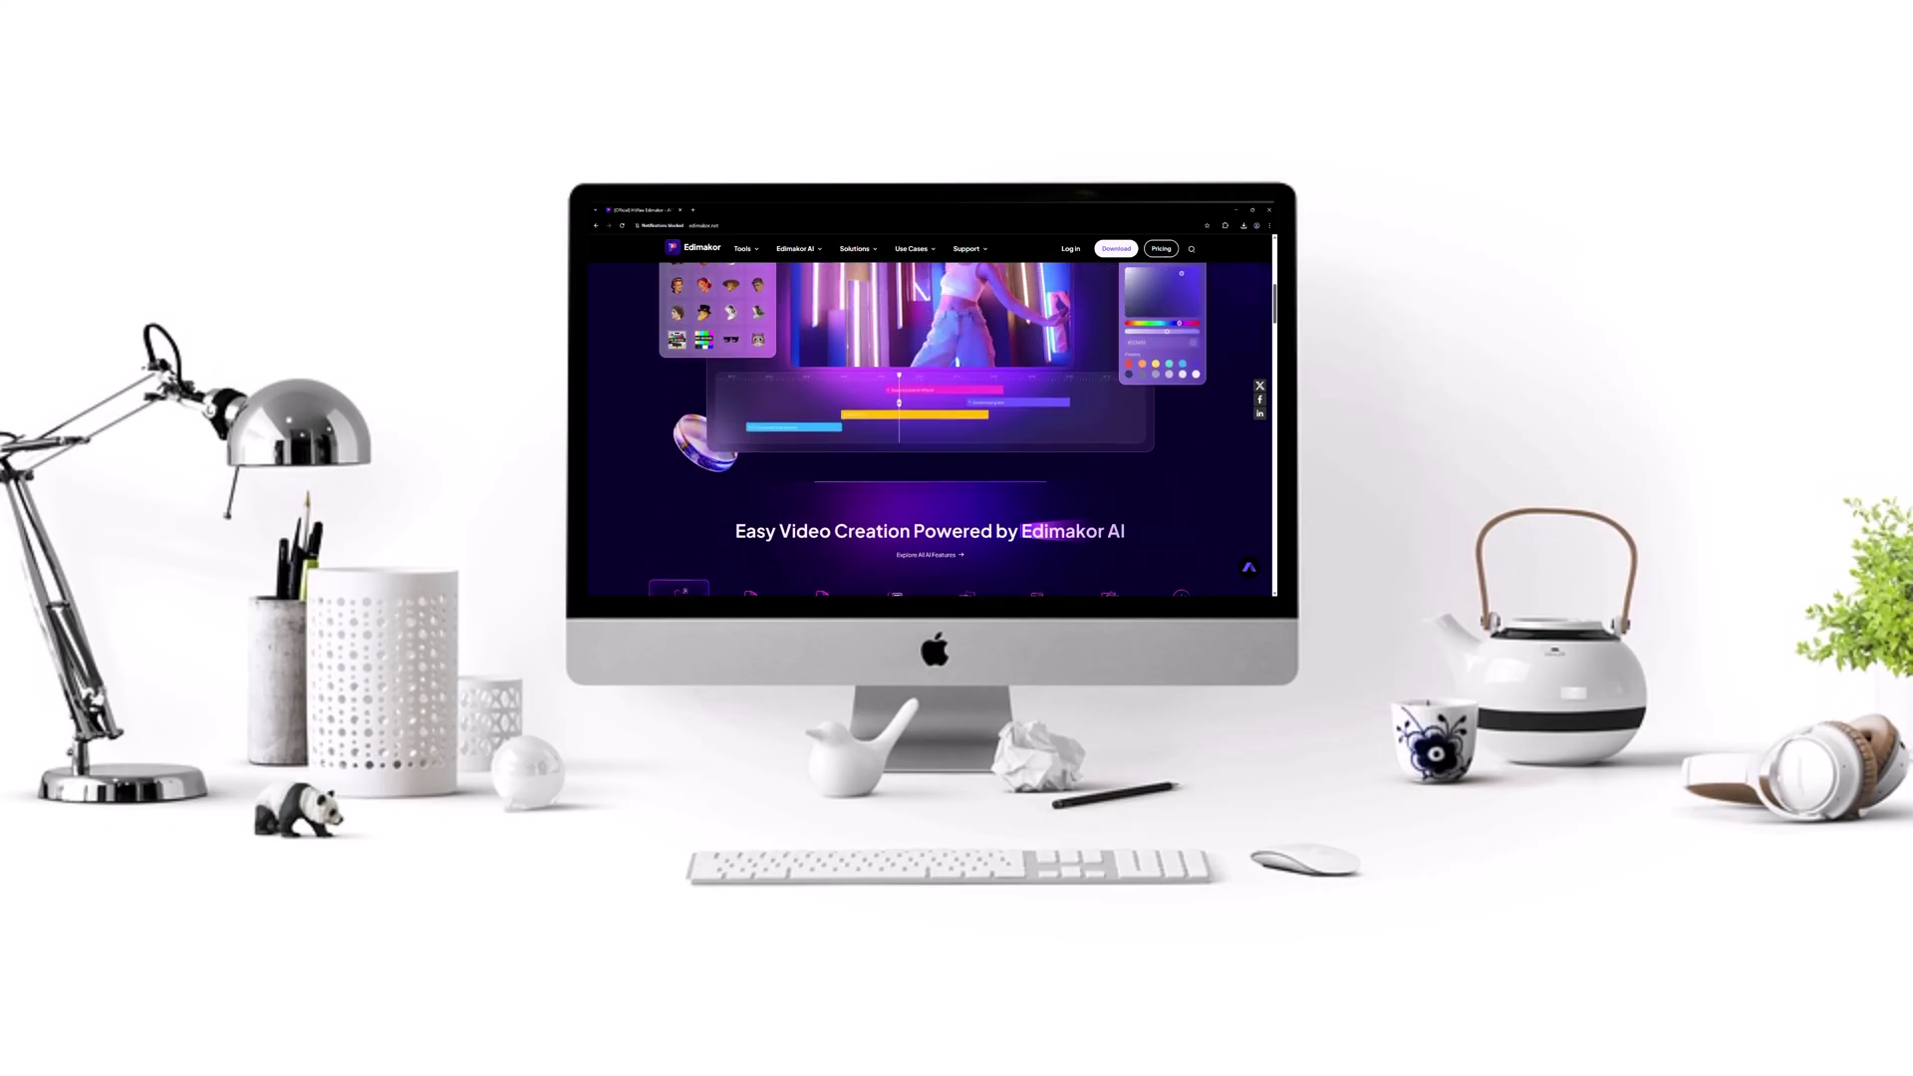
pyautogui.scroll(2, 931, 418)
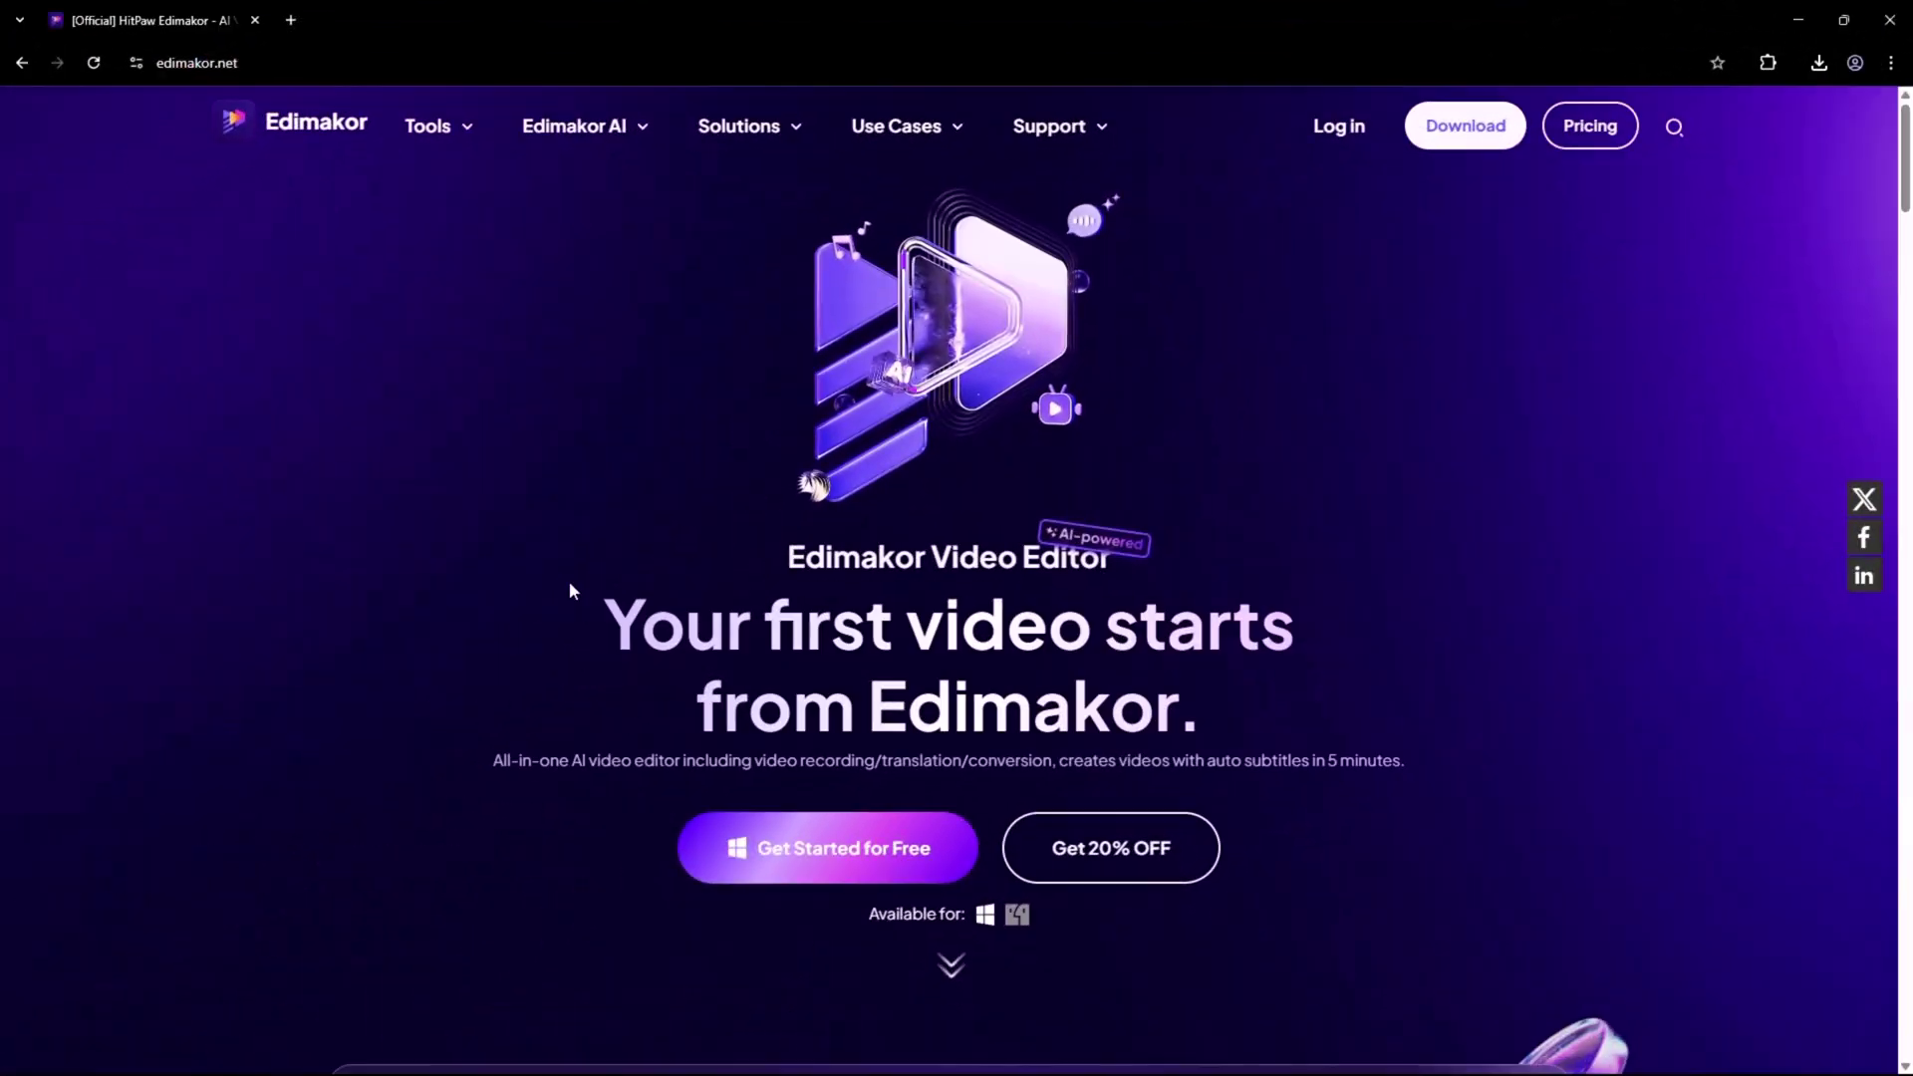
# Download the free Windows installer of Edimakor and decline saving the file to TeraBox
pyautogui.click(839, 850)
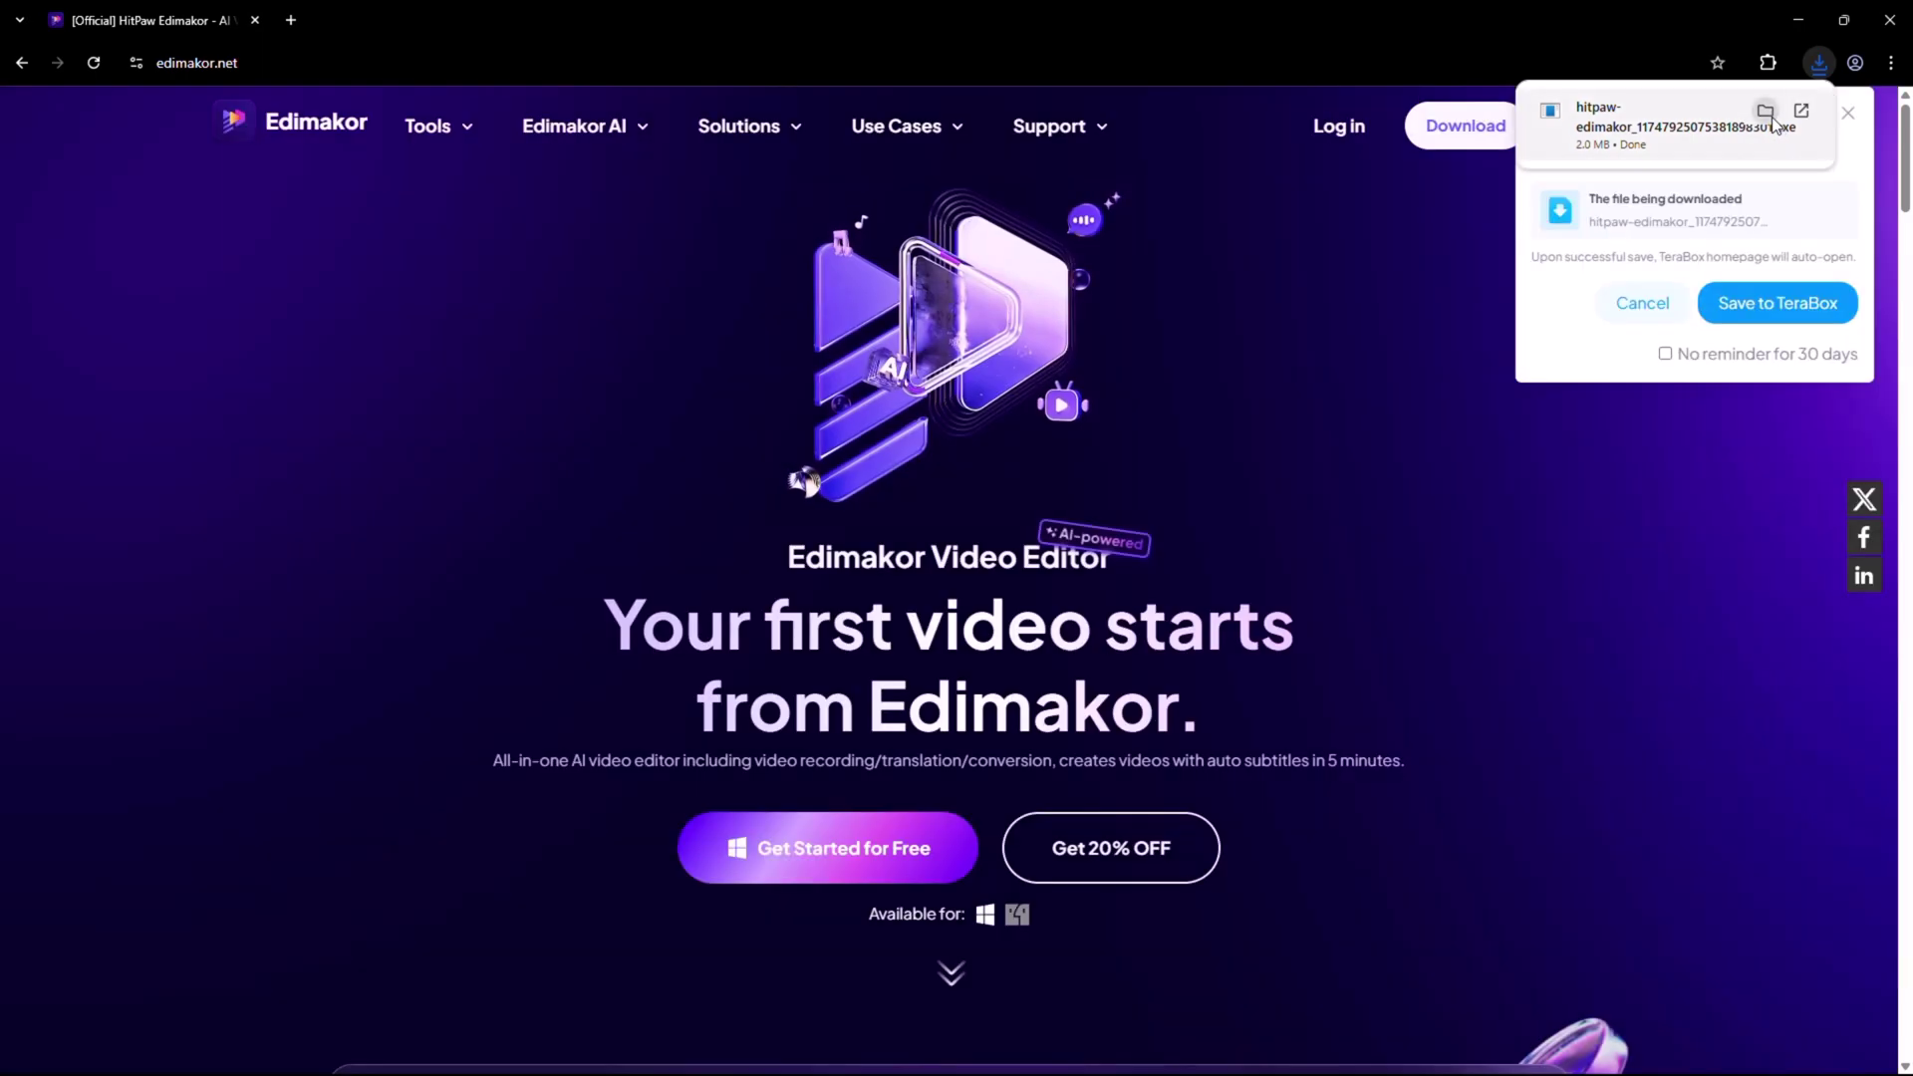
pyautogui.click(1643, 303)
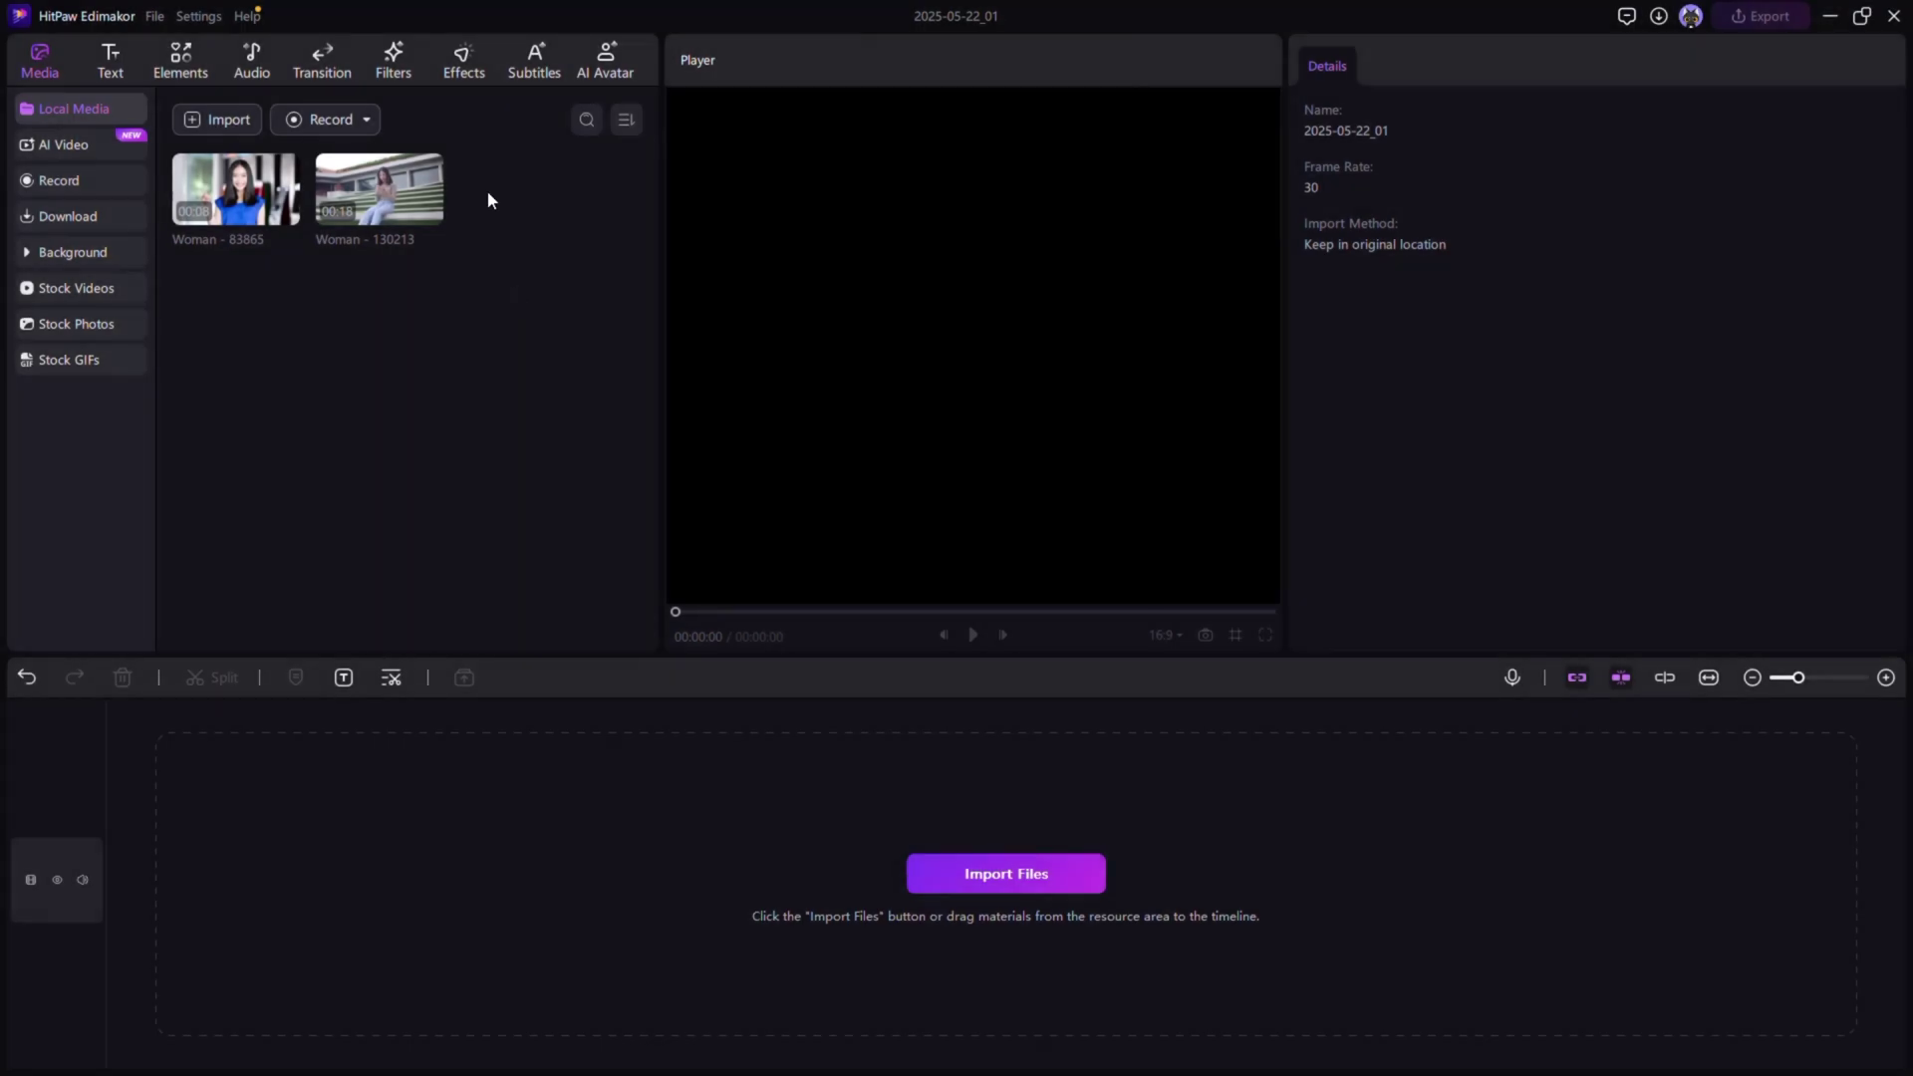
# In HitPaw Edimakor, place the Woman - 130213 and Woman - 83865 clips on the timeline and move the playhead to 00:15:10
pyautogui.moveTo(506, 163); pyautogui.dragTo(171, 859)
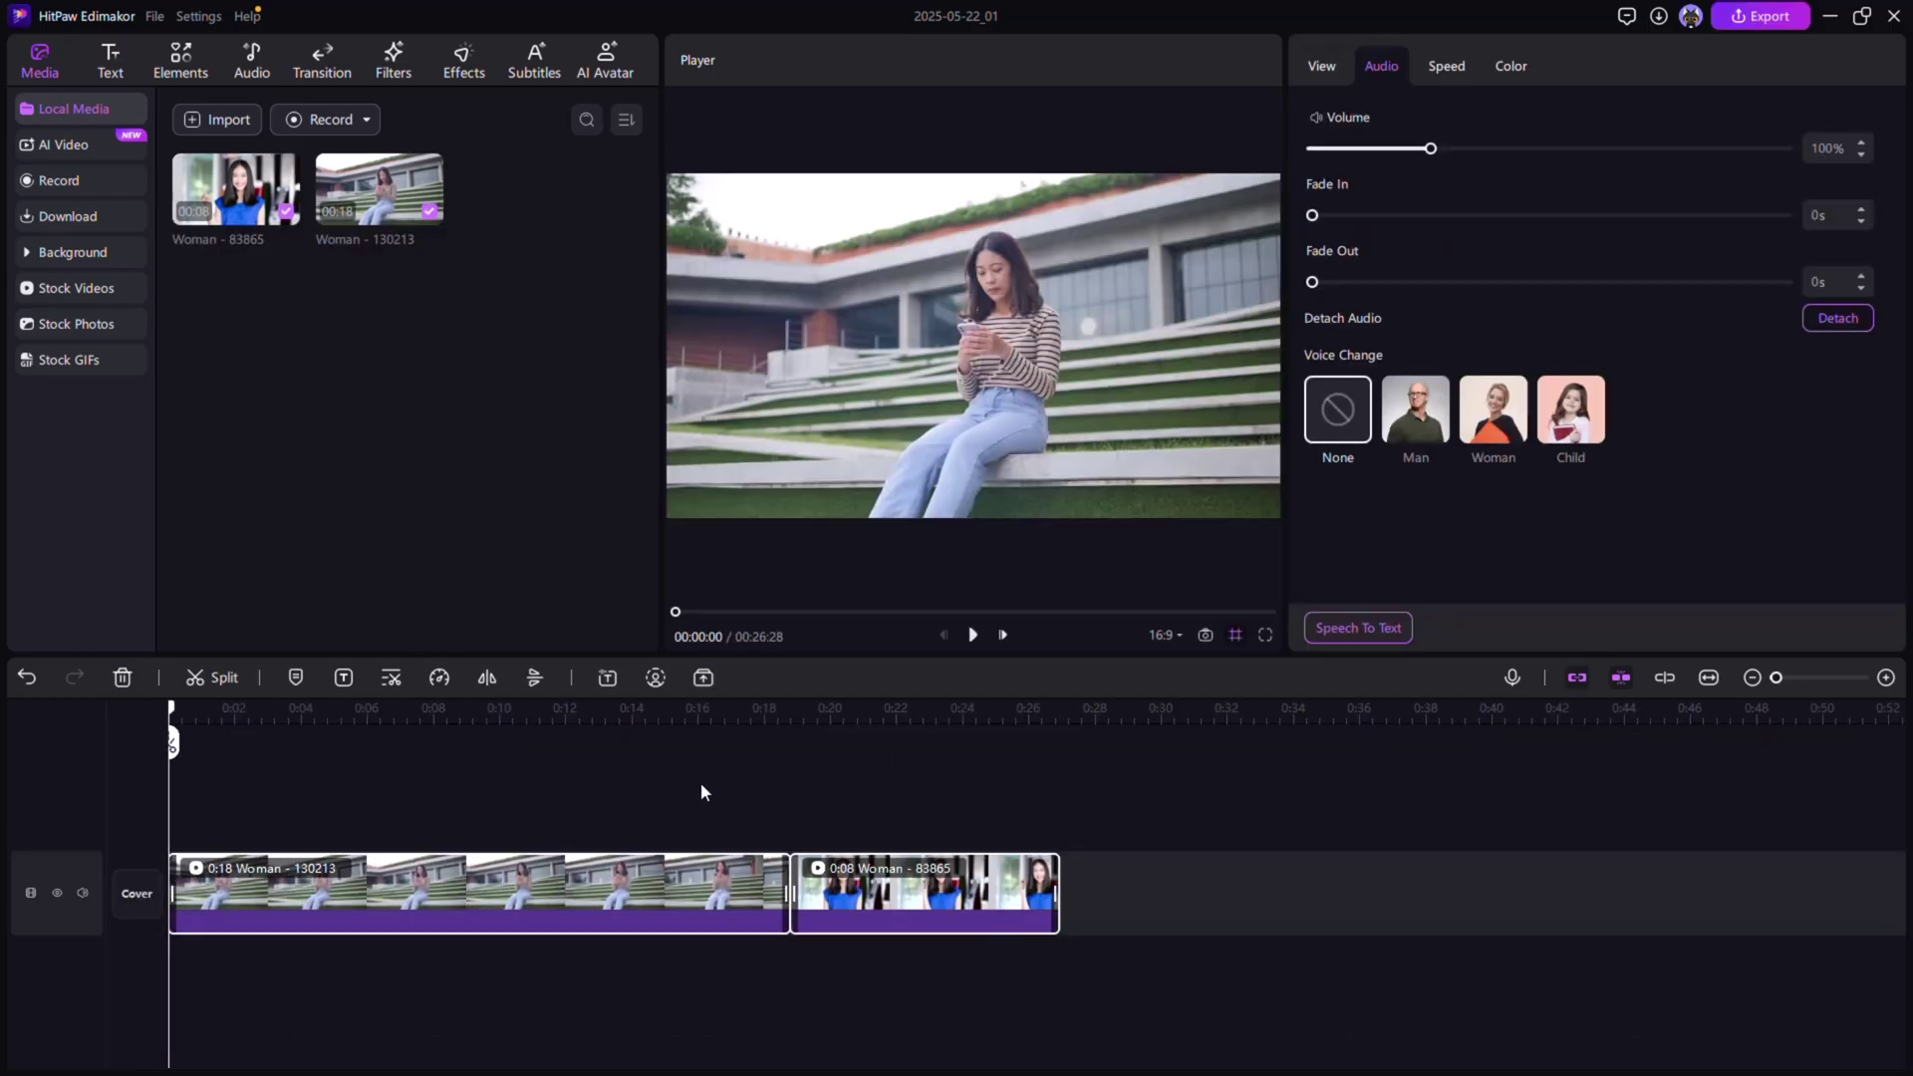
pyautogui.click(707, 787)
pyautogui.moveTo(707, 743)
pyautogui.mouseDown()
pyautogui.moveTo(406, 739)
pyautogui.moveTo(676, 752)
pyautogui.mouseUp()
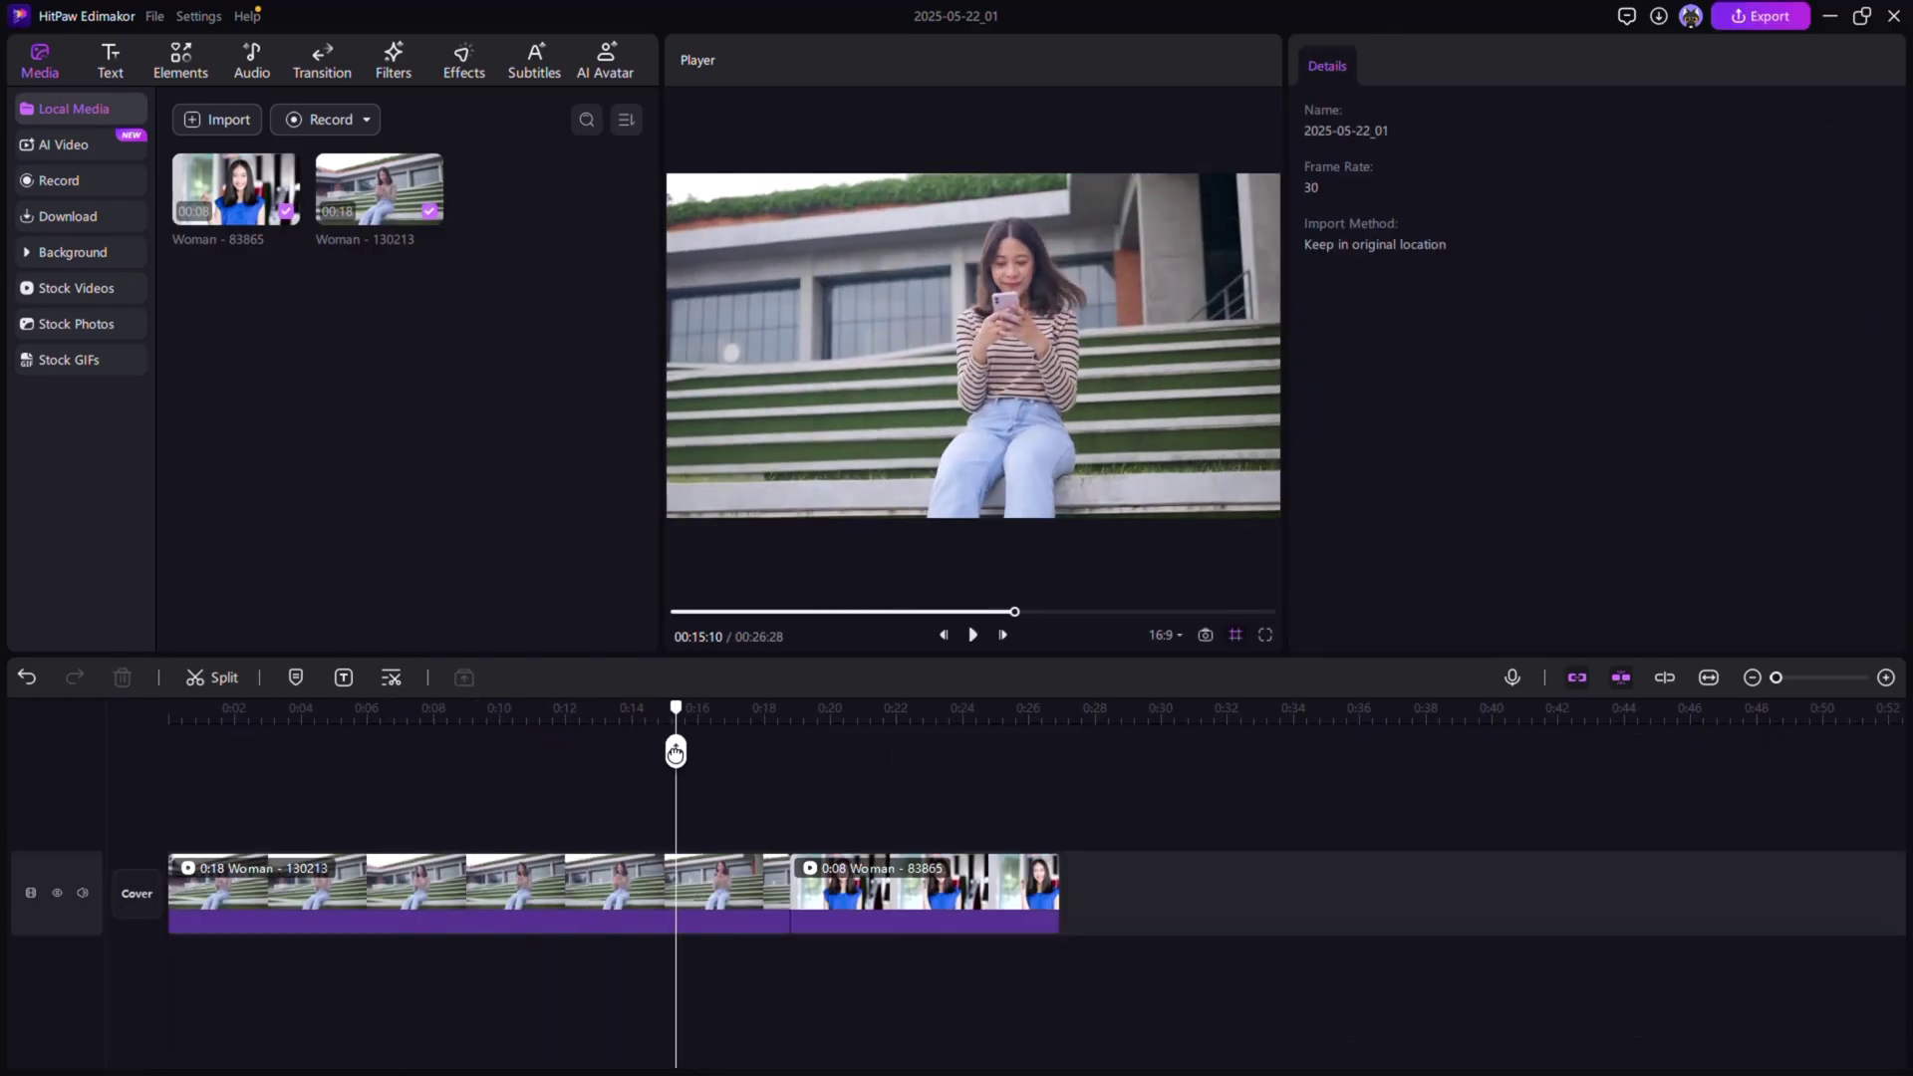
# Look through the transition categories and add the Slideshow transition Shutter 2 between the two clips
pyautogui.click(326, 62)
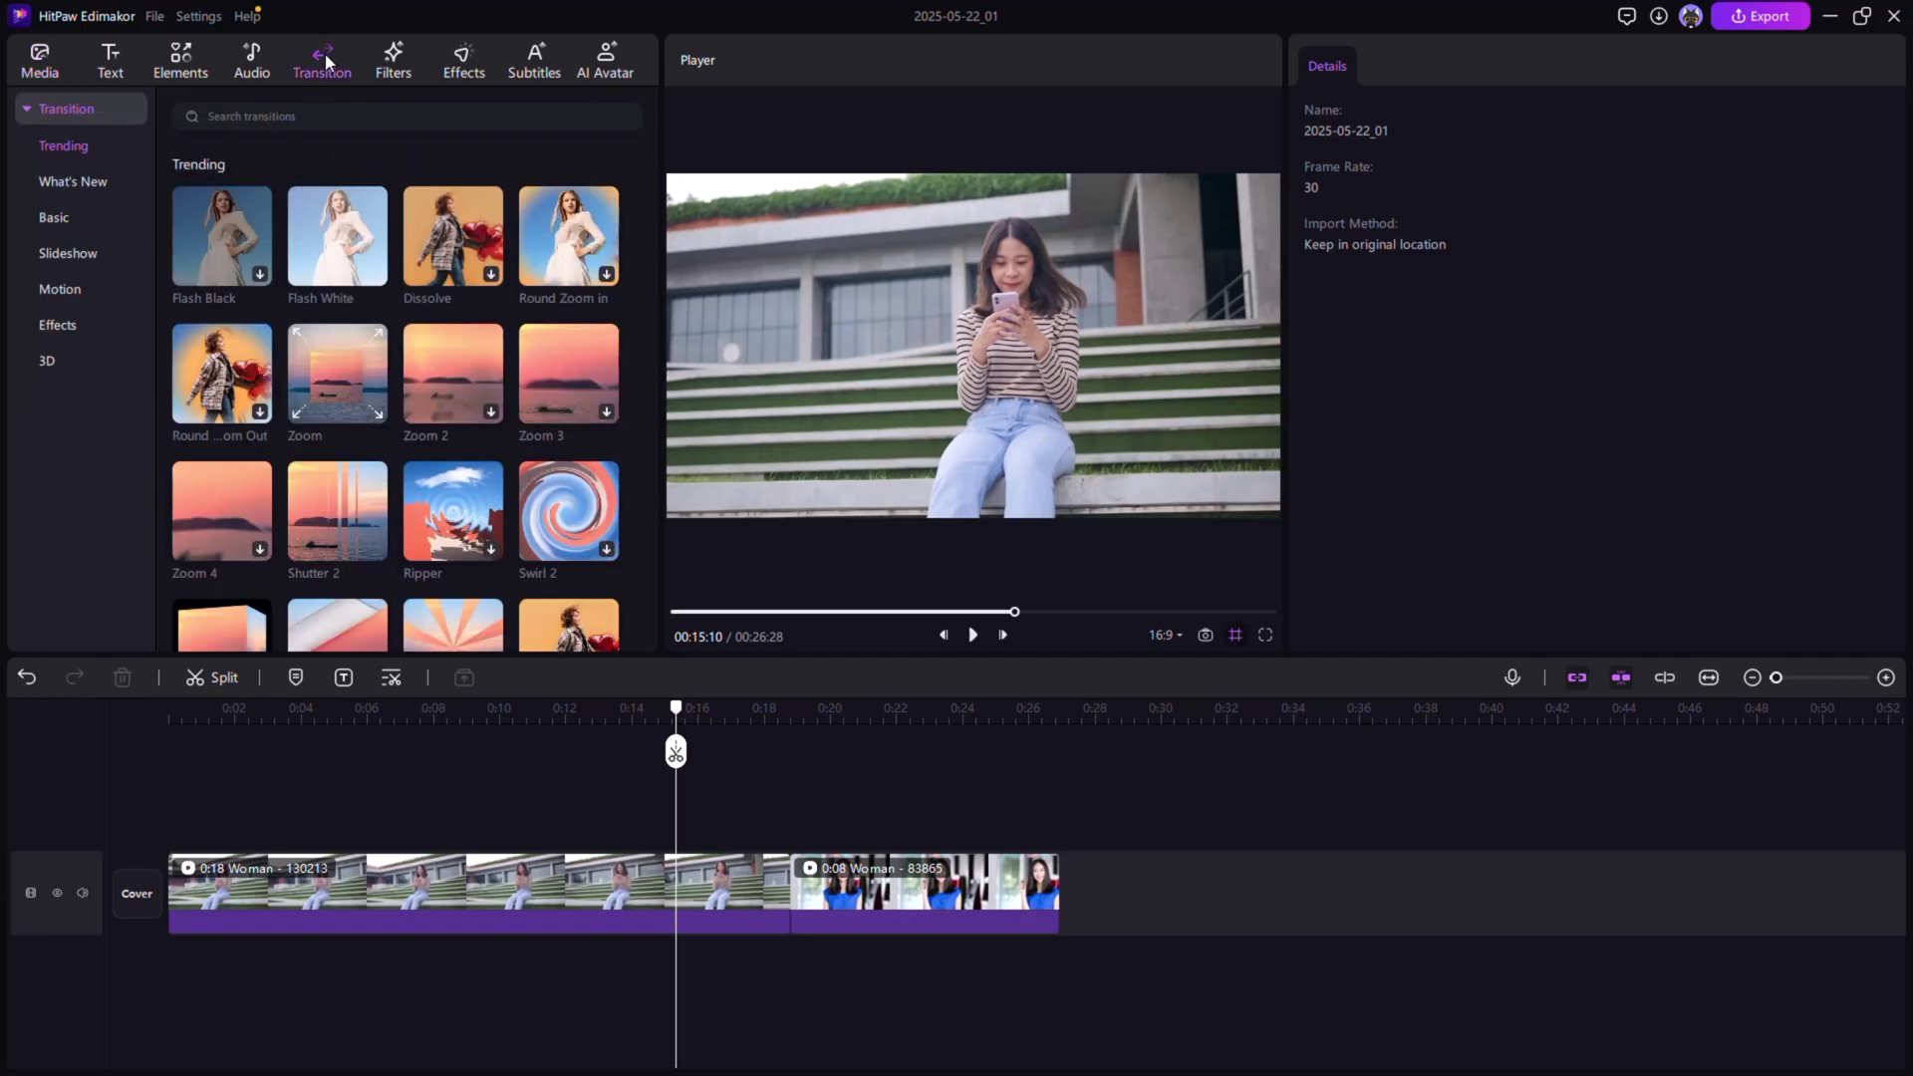
pyautogui.click(93, 184)
pyautogui.click(75, 221)
pyautogui.click(80, 256)
pyautogui.click(84, 288)
pyautogui.click(83, 326)
pyautogui.click(70, 358)
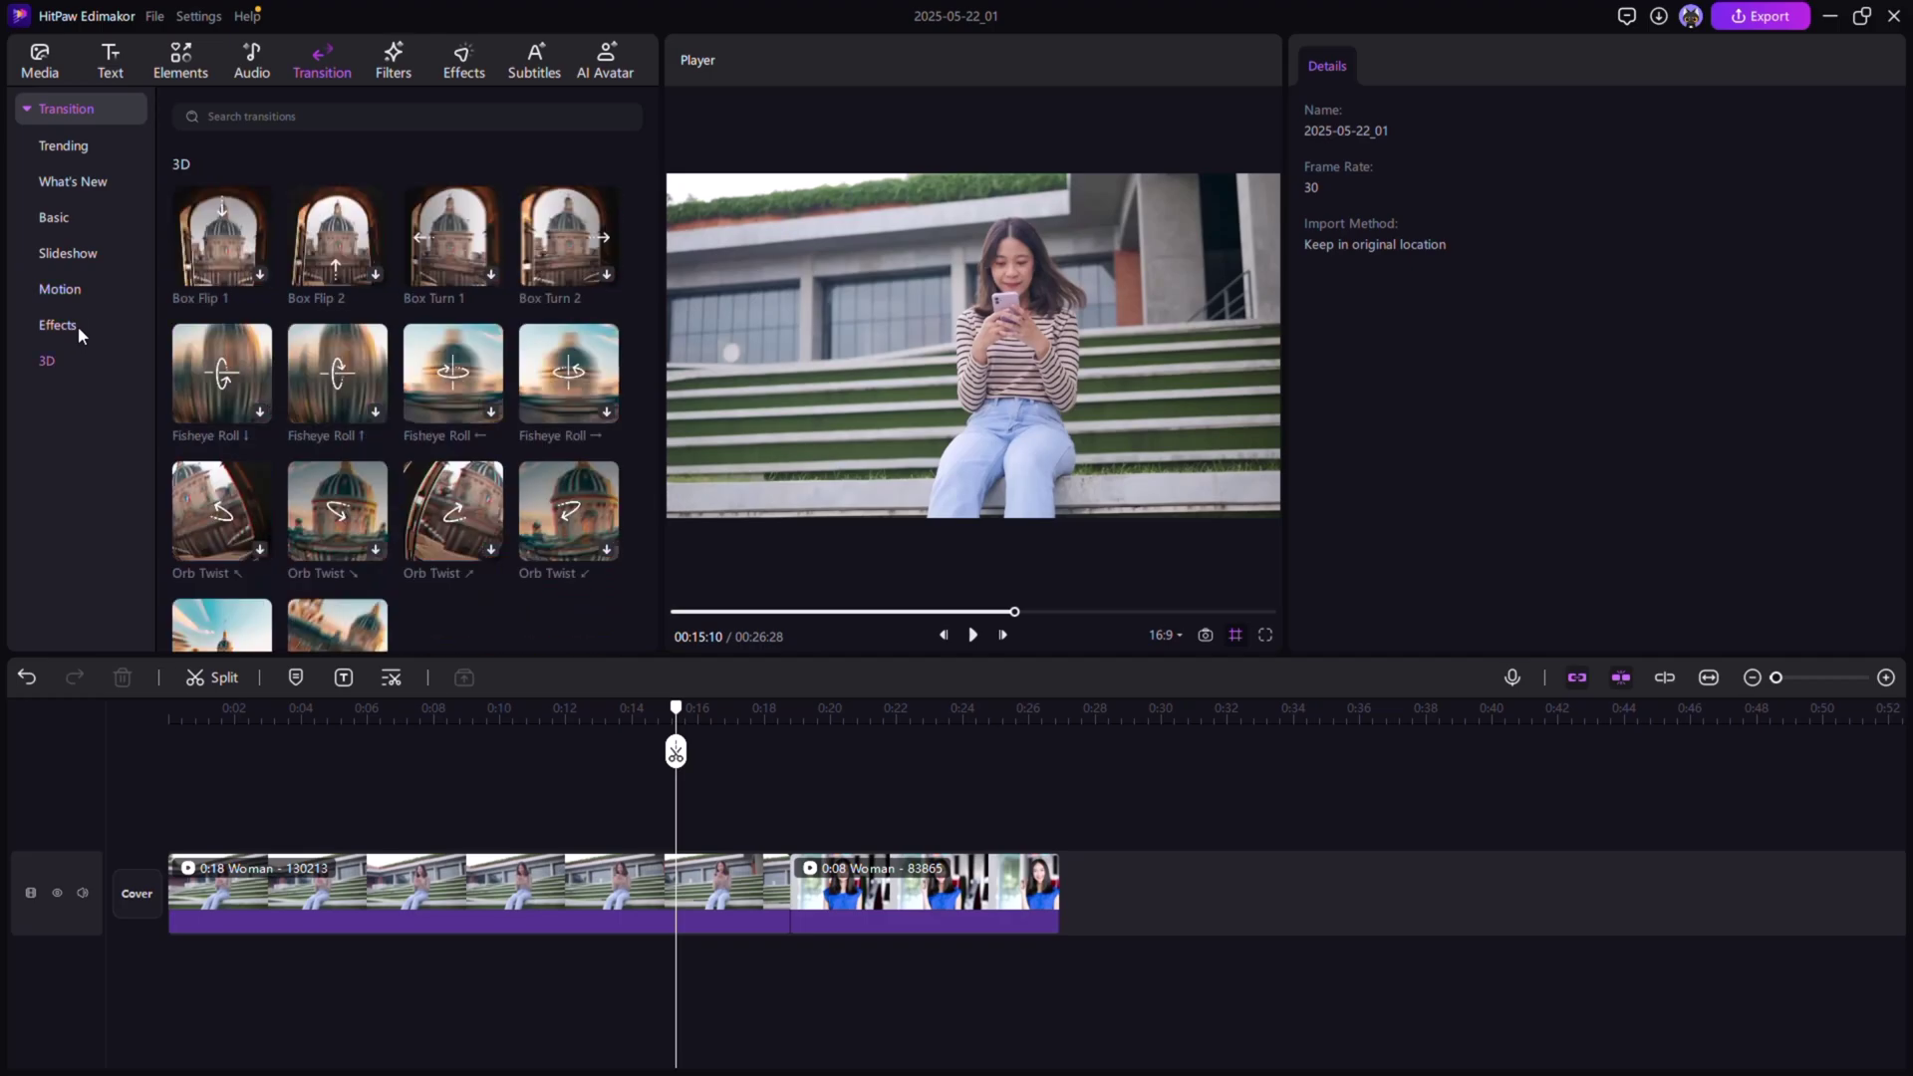
pyautogui.click(79, 255)
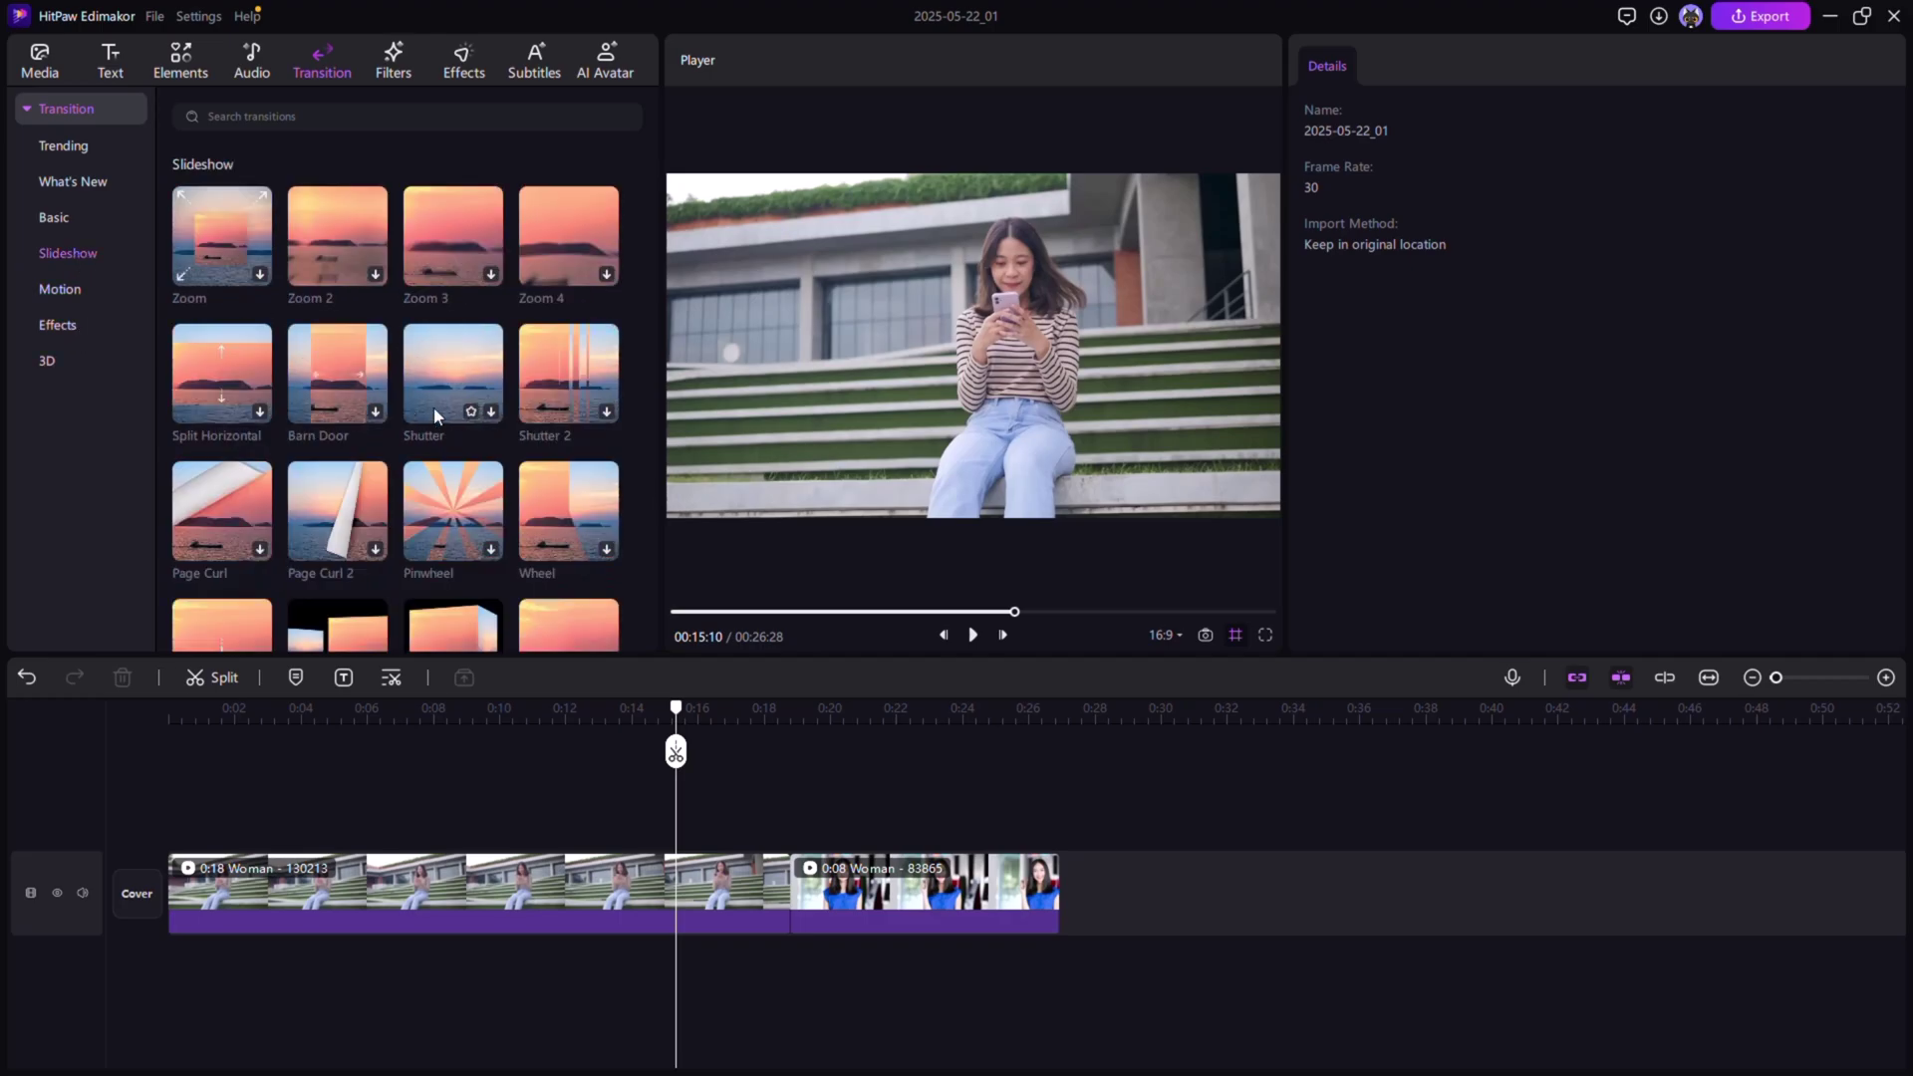
pyautogui.click(571, 360)
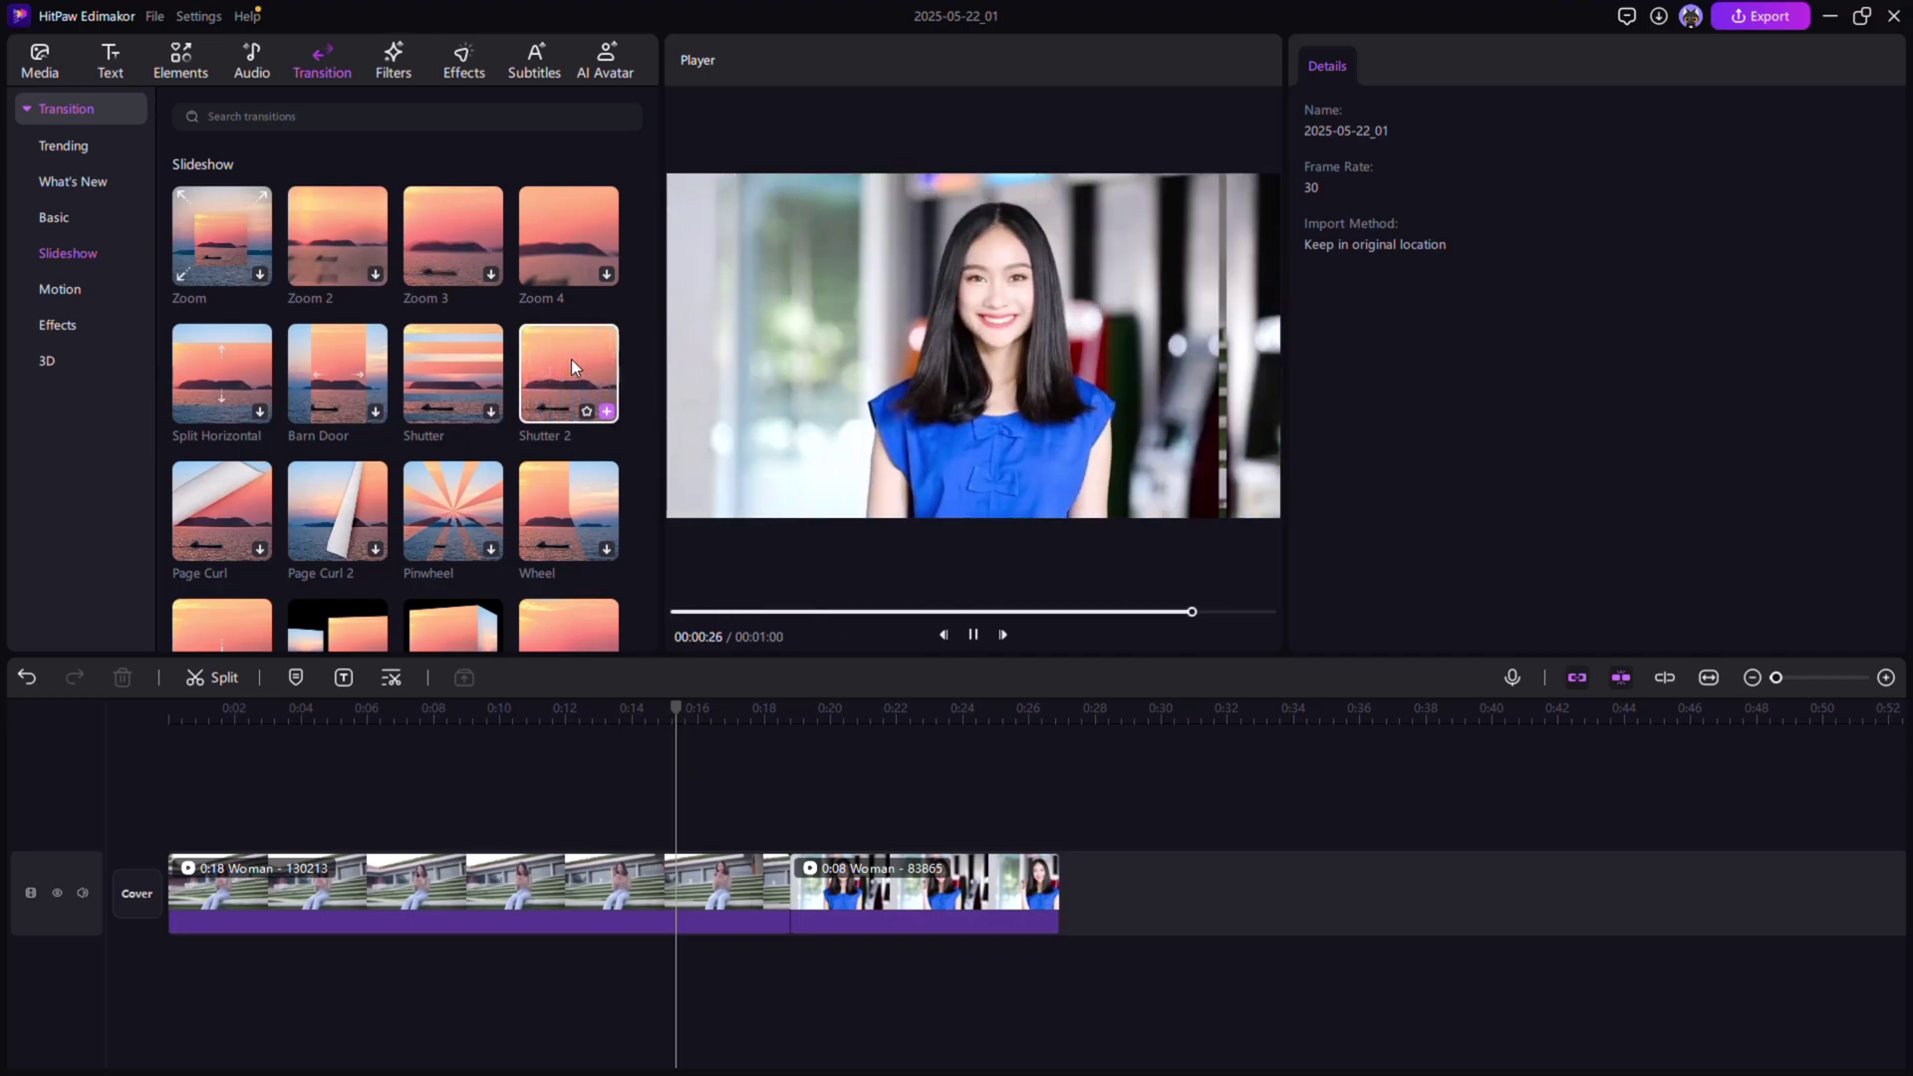
pyautogui.moveTo(574, 361); pyautogui.dragTo(791, 897)
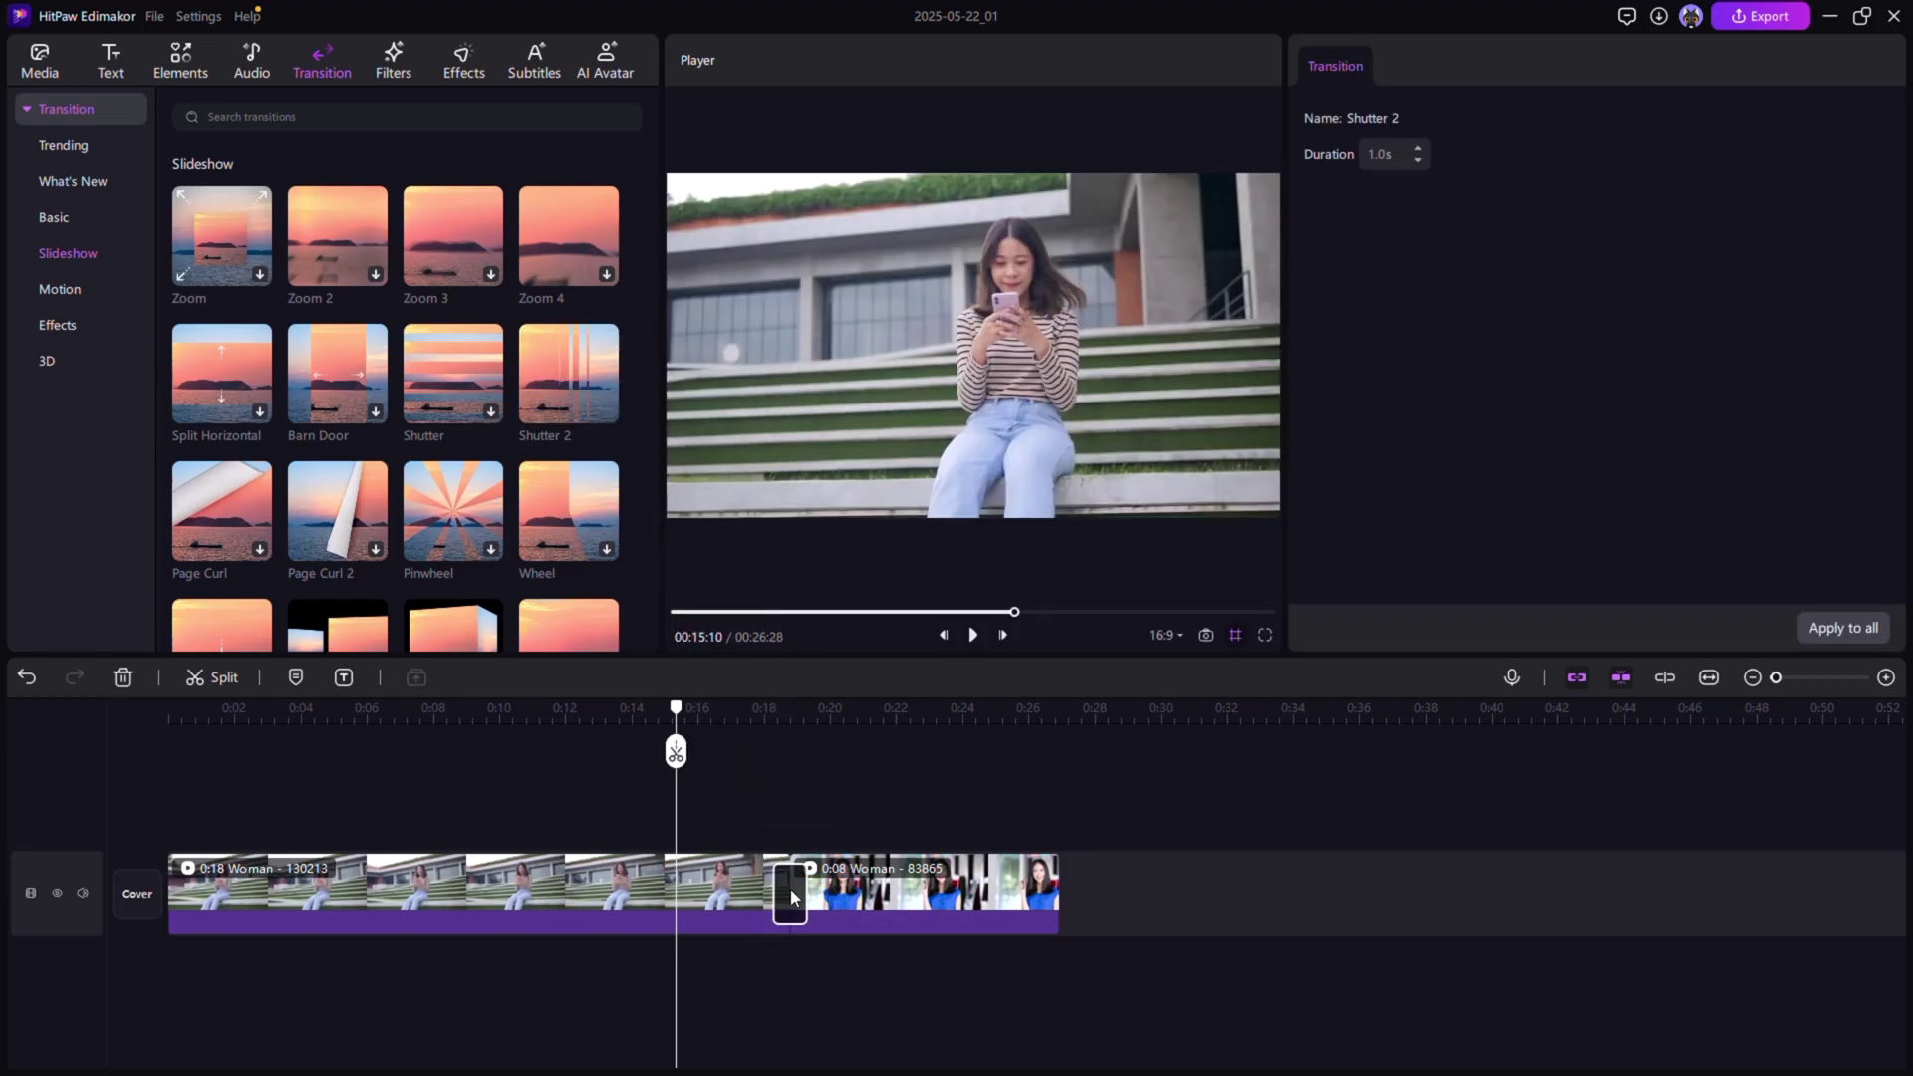
# Apply the trending video effect Gradual Unveiling to the Woman - 130213 clip
pyautogui.click(455, 56)
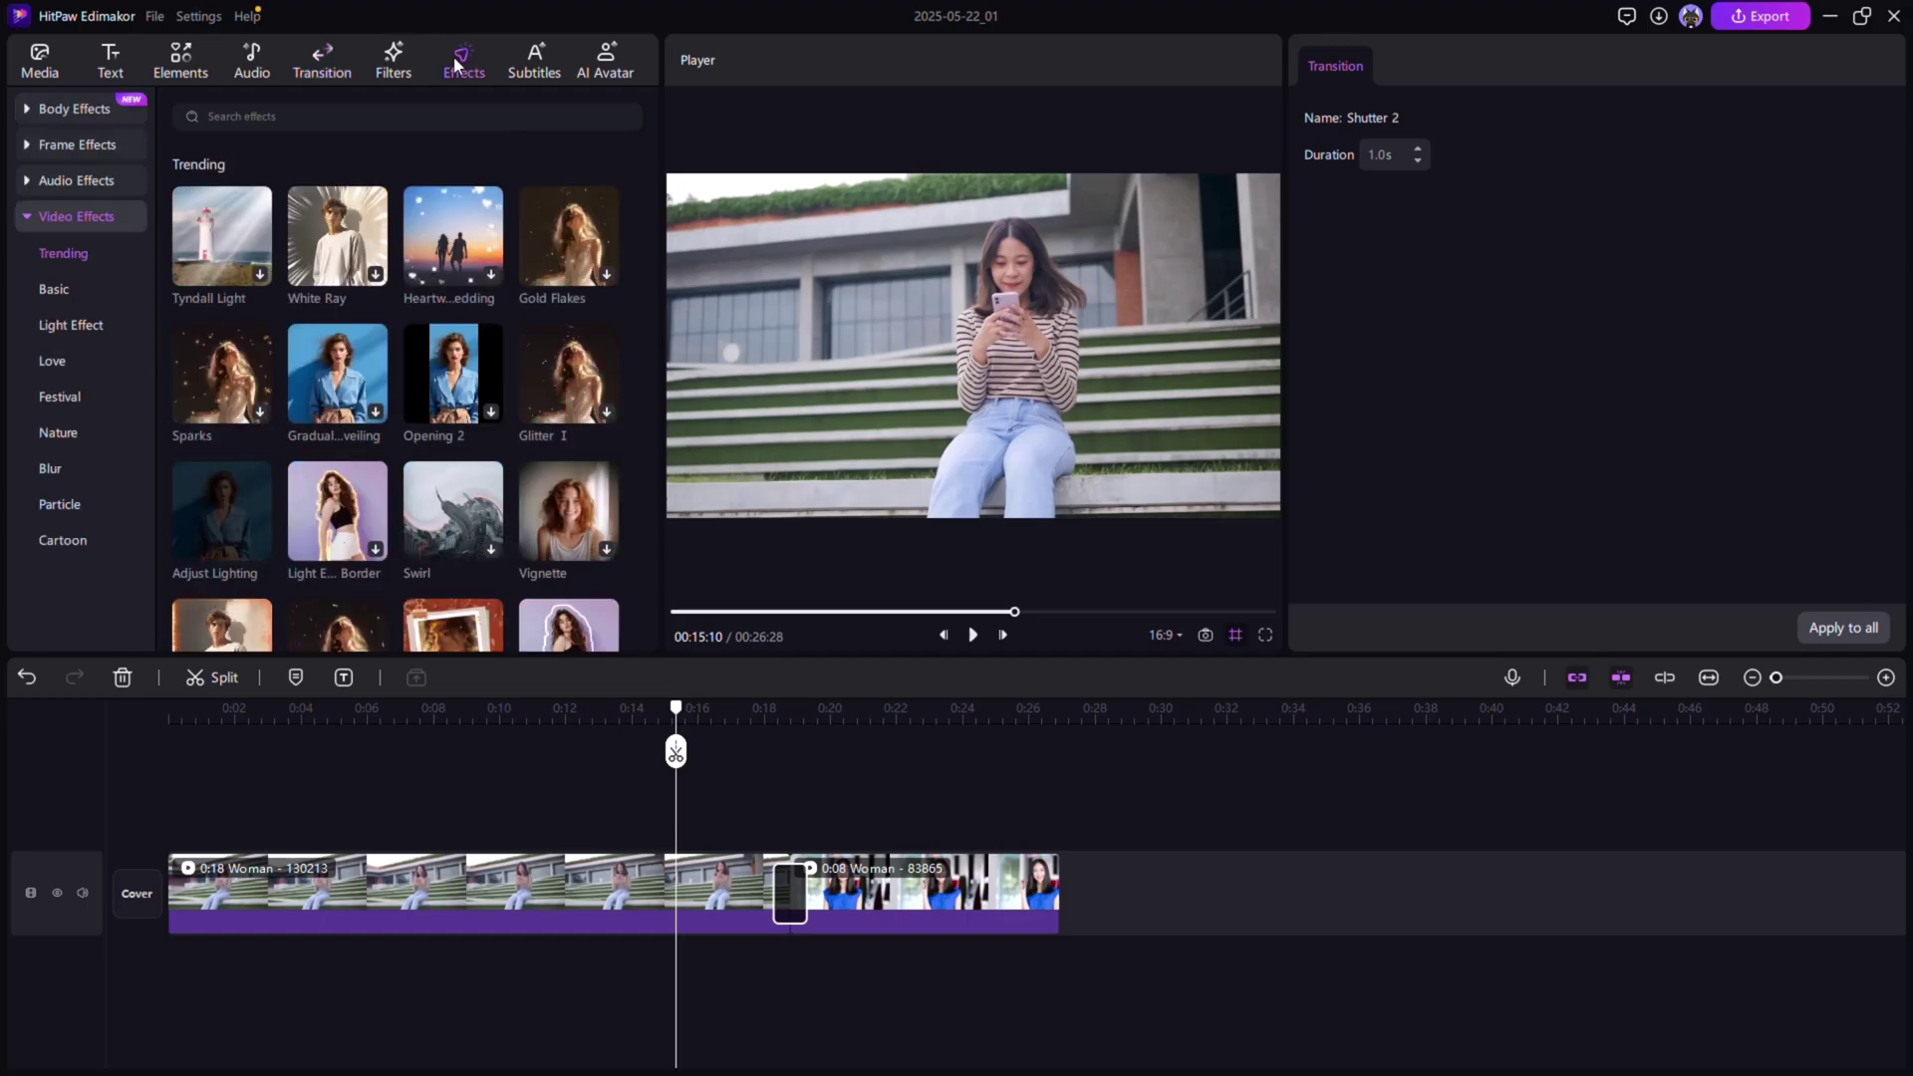
pyautogui.click(350, 359)
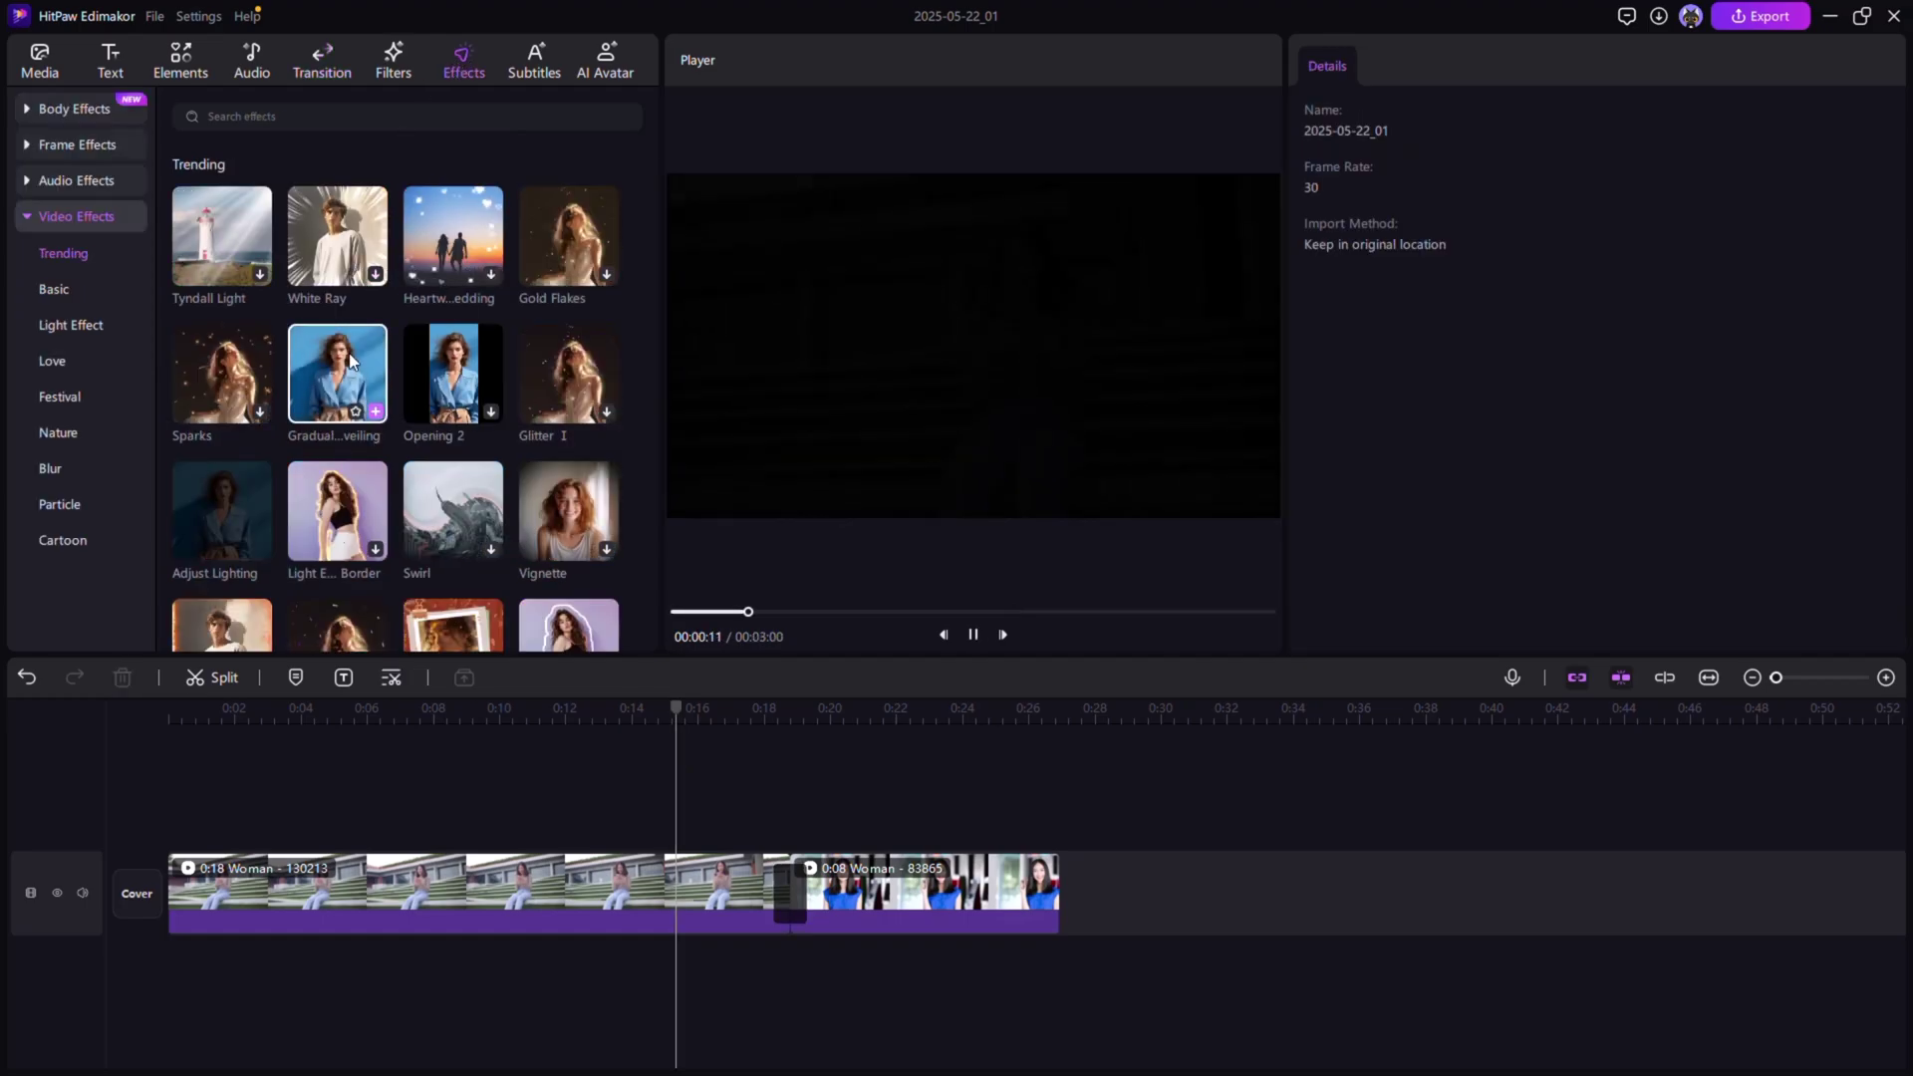
pyautogui.moveTo(350, 359); pyautogui.dragTo(462, 879)
# Split the Woman - 130213 clip at 00:09:04 and add the Blurry Roll ← motion transition at the cut
pyautogui.click(471, 710)
pyautogui.click(470, 775)
pyautogui.click(393, 60)
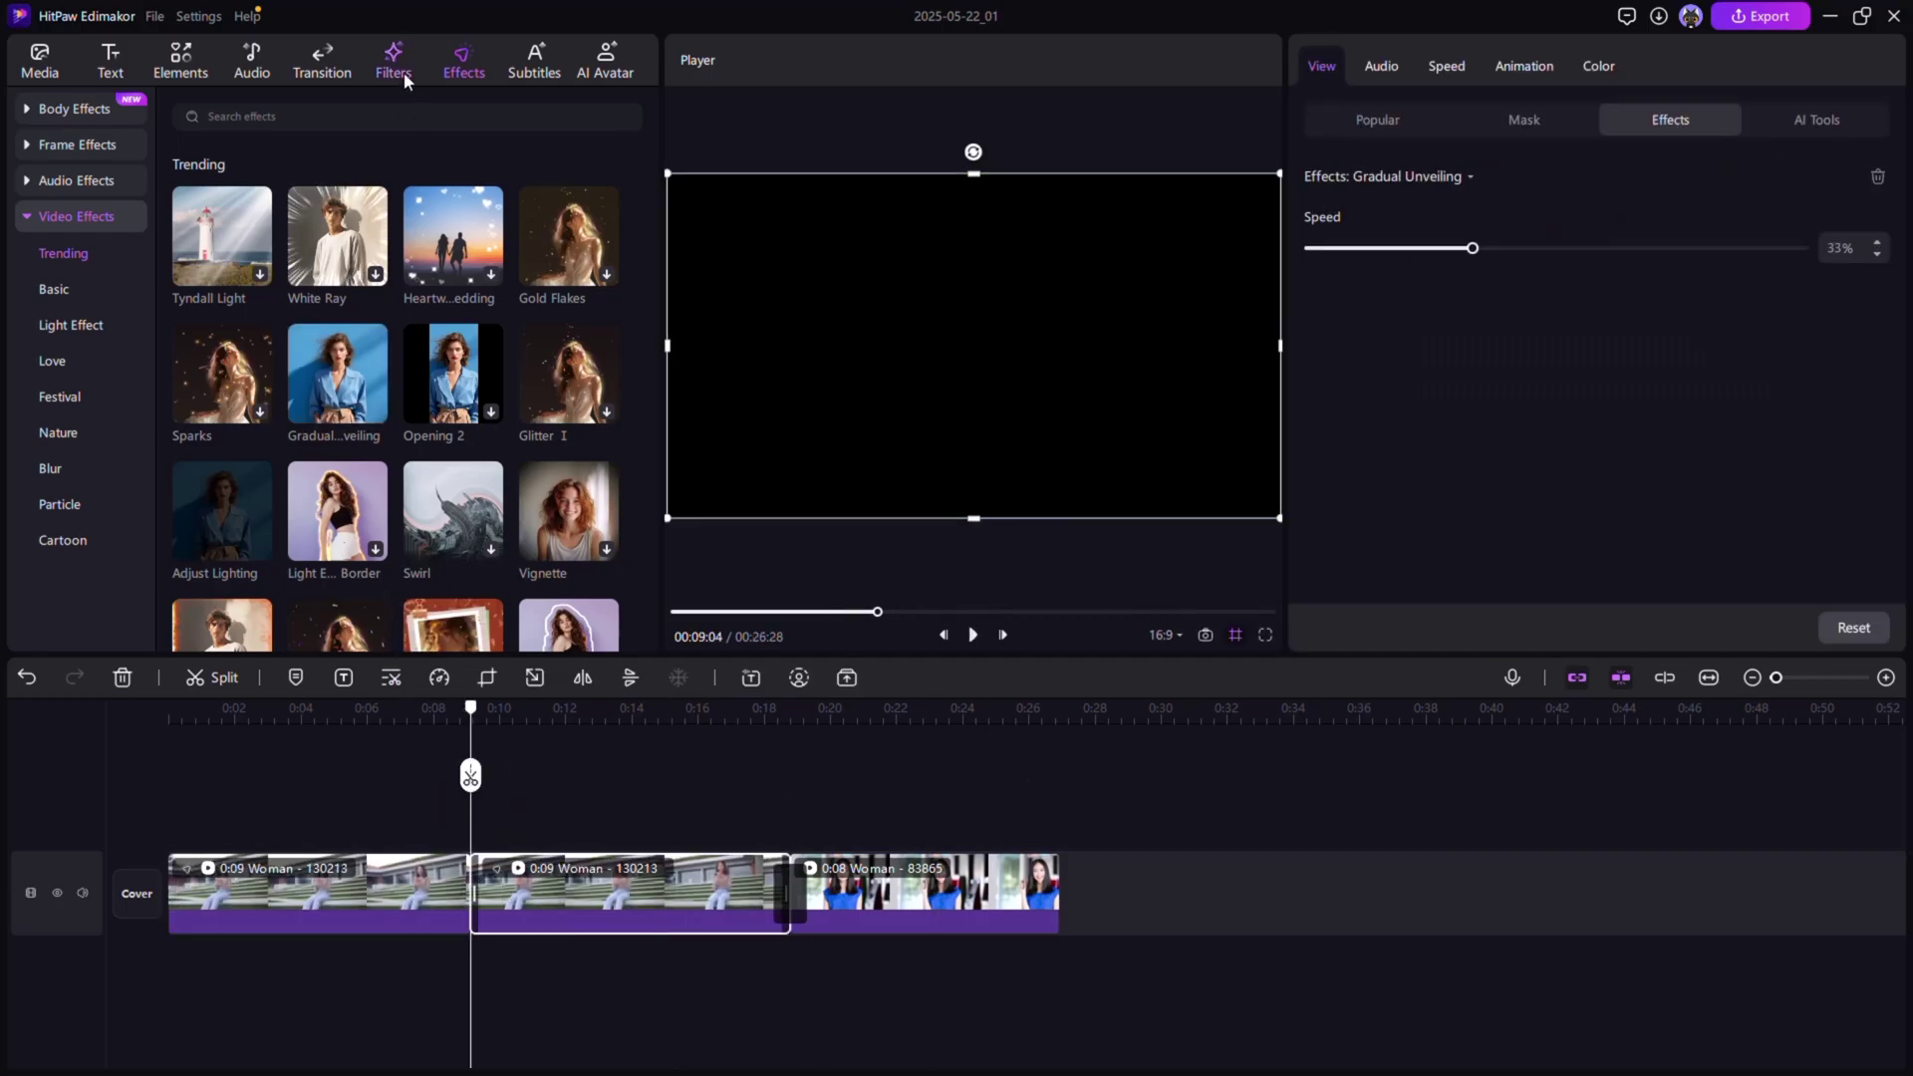
pyautogui.click(339, 80)
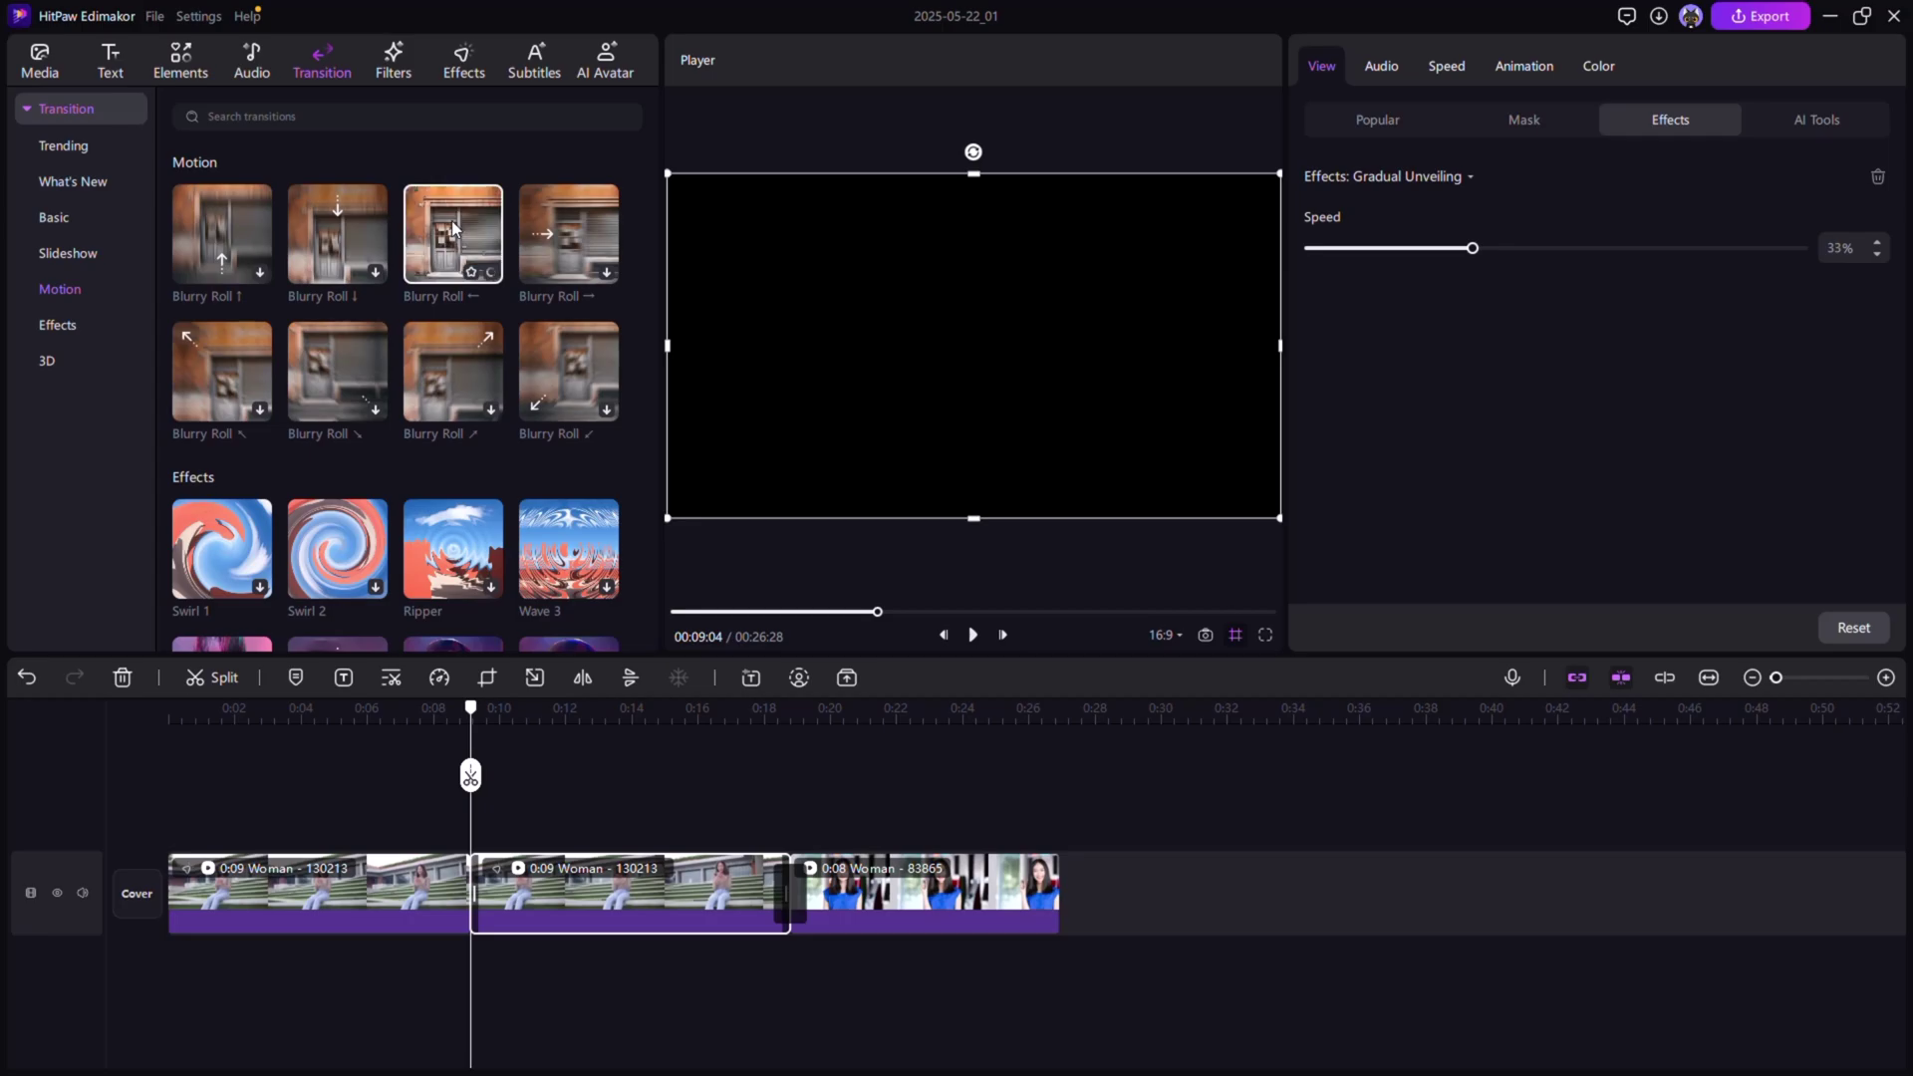
pyautogui.click(451, 220)
pyautogui.click(492, 271)
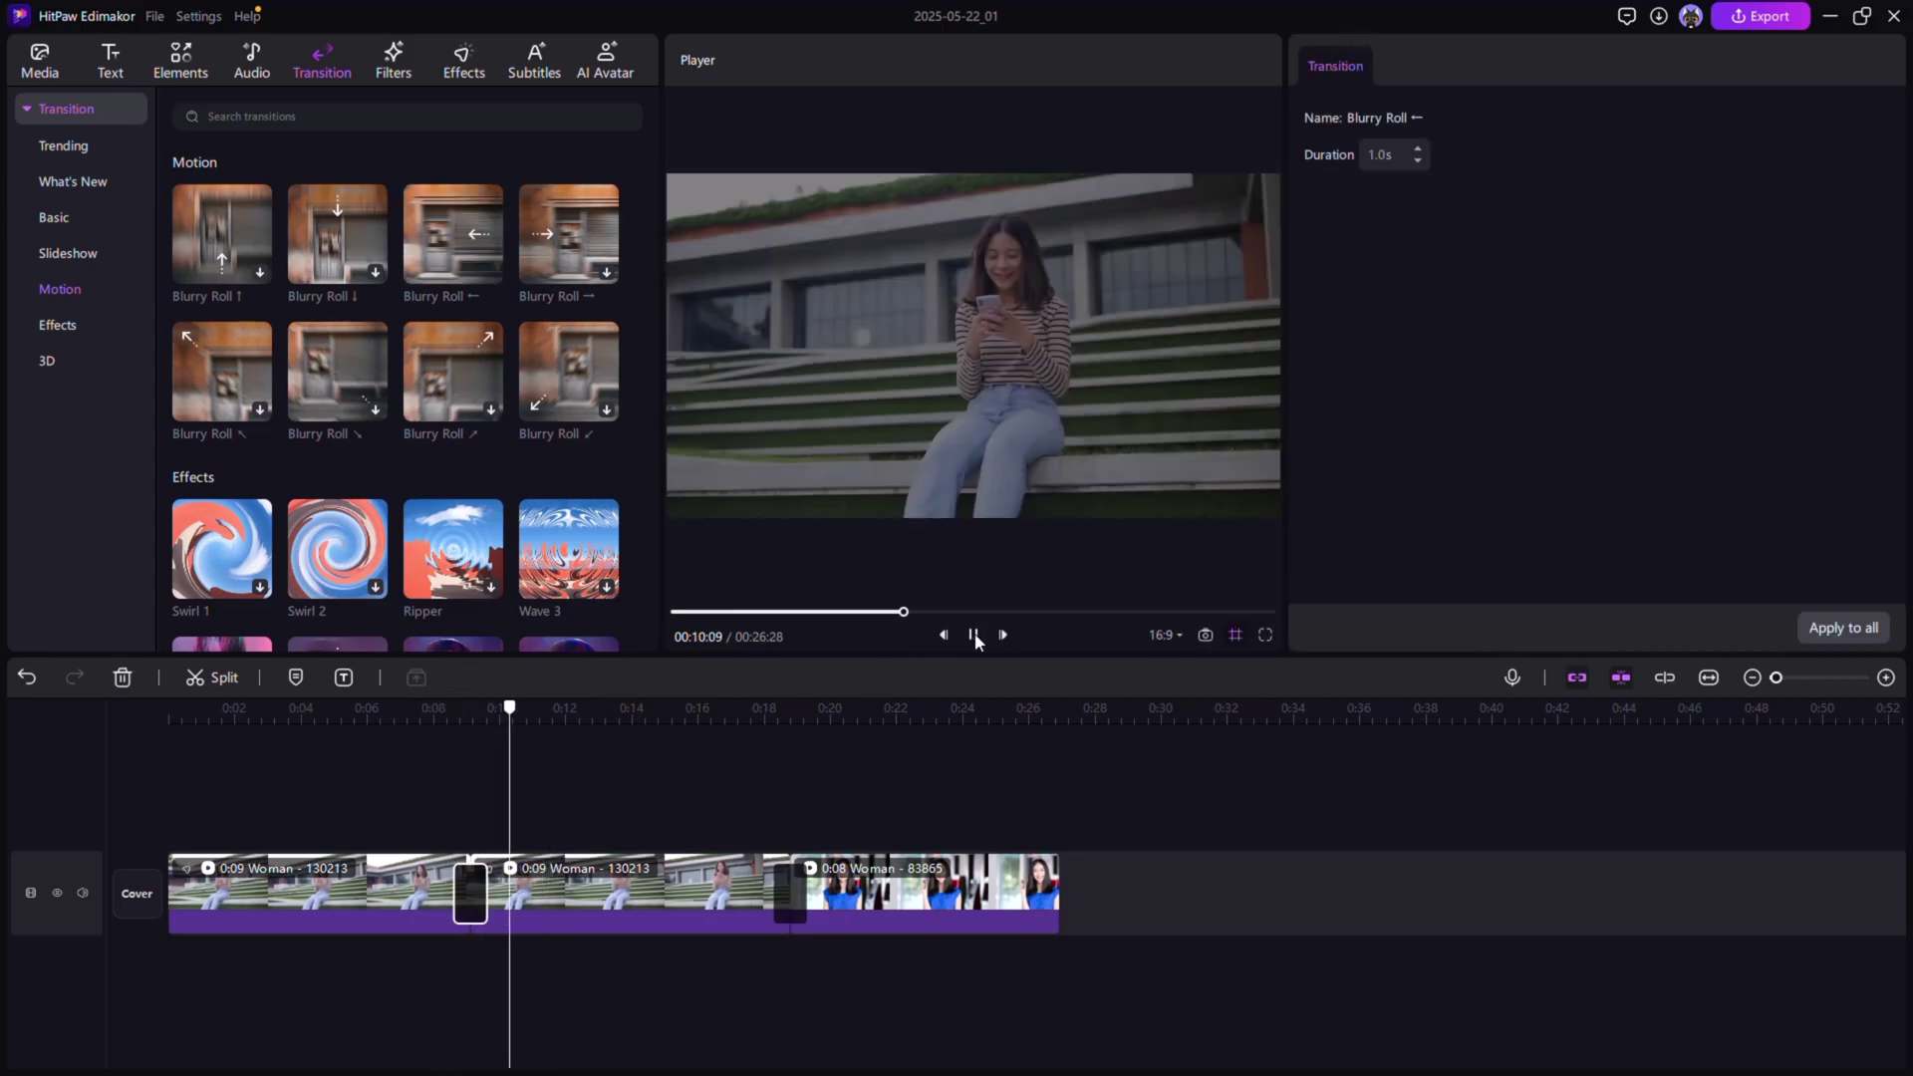
pyautogui.click(973, 636)
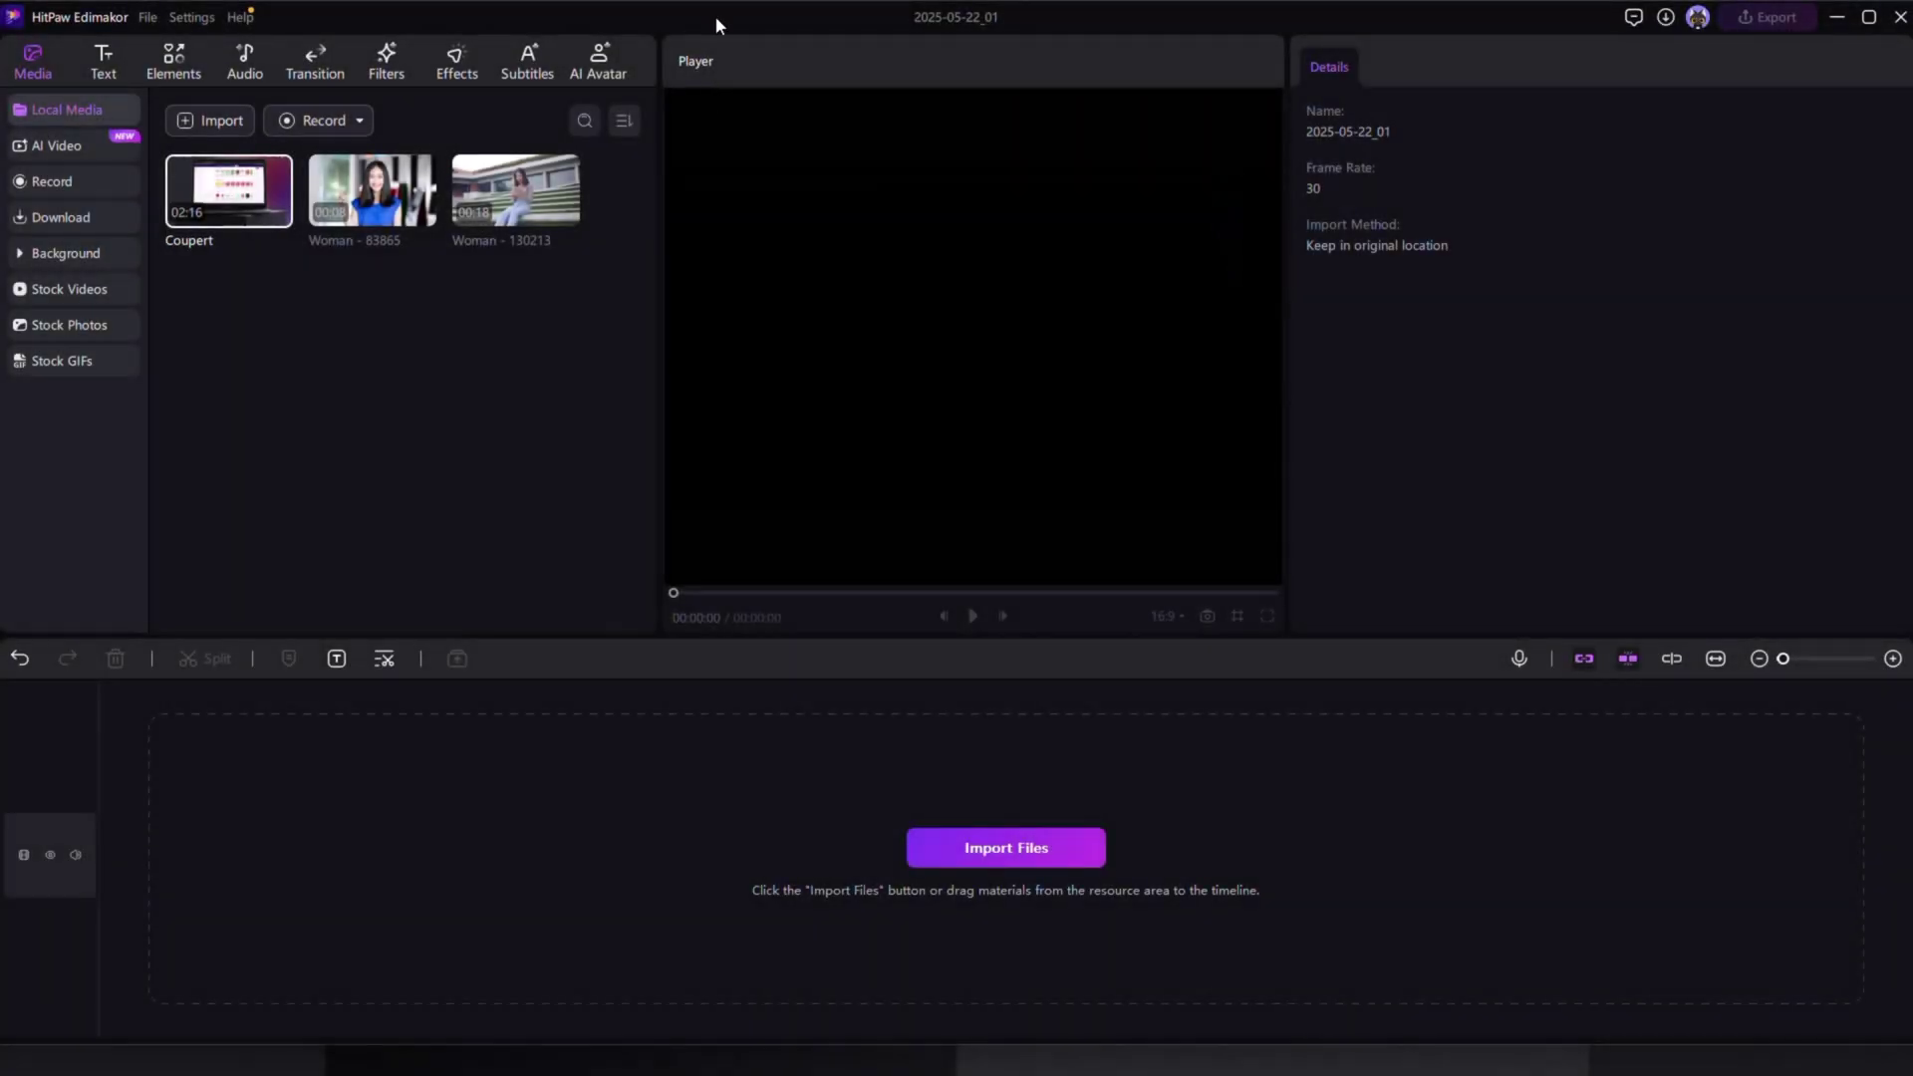
# Place the Coupert video on the empty timeline and transcribe it with AI Text-Based Editing
pyautogui.moveTo(215, 196); pyautogui.dragTo(170, 789)
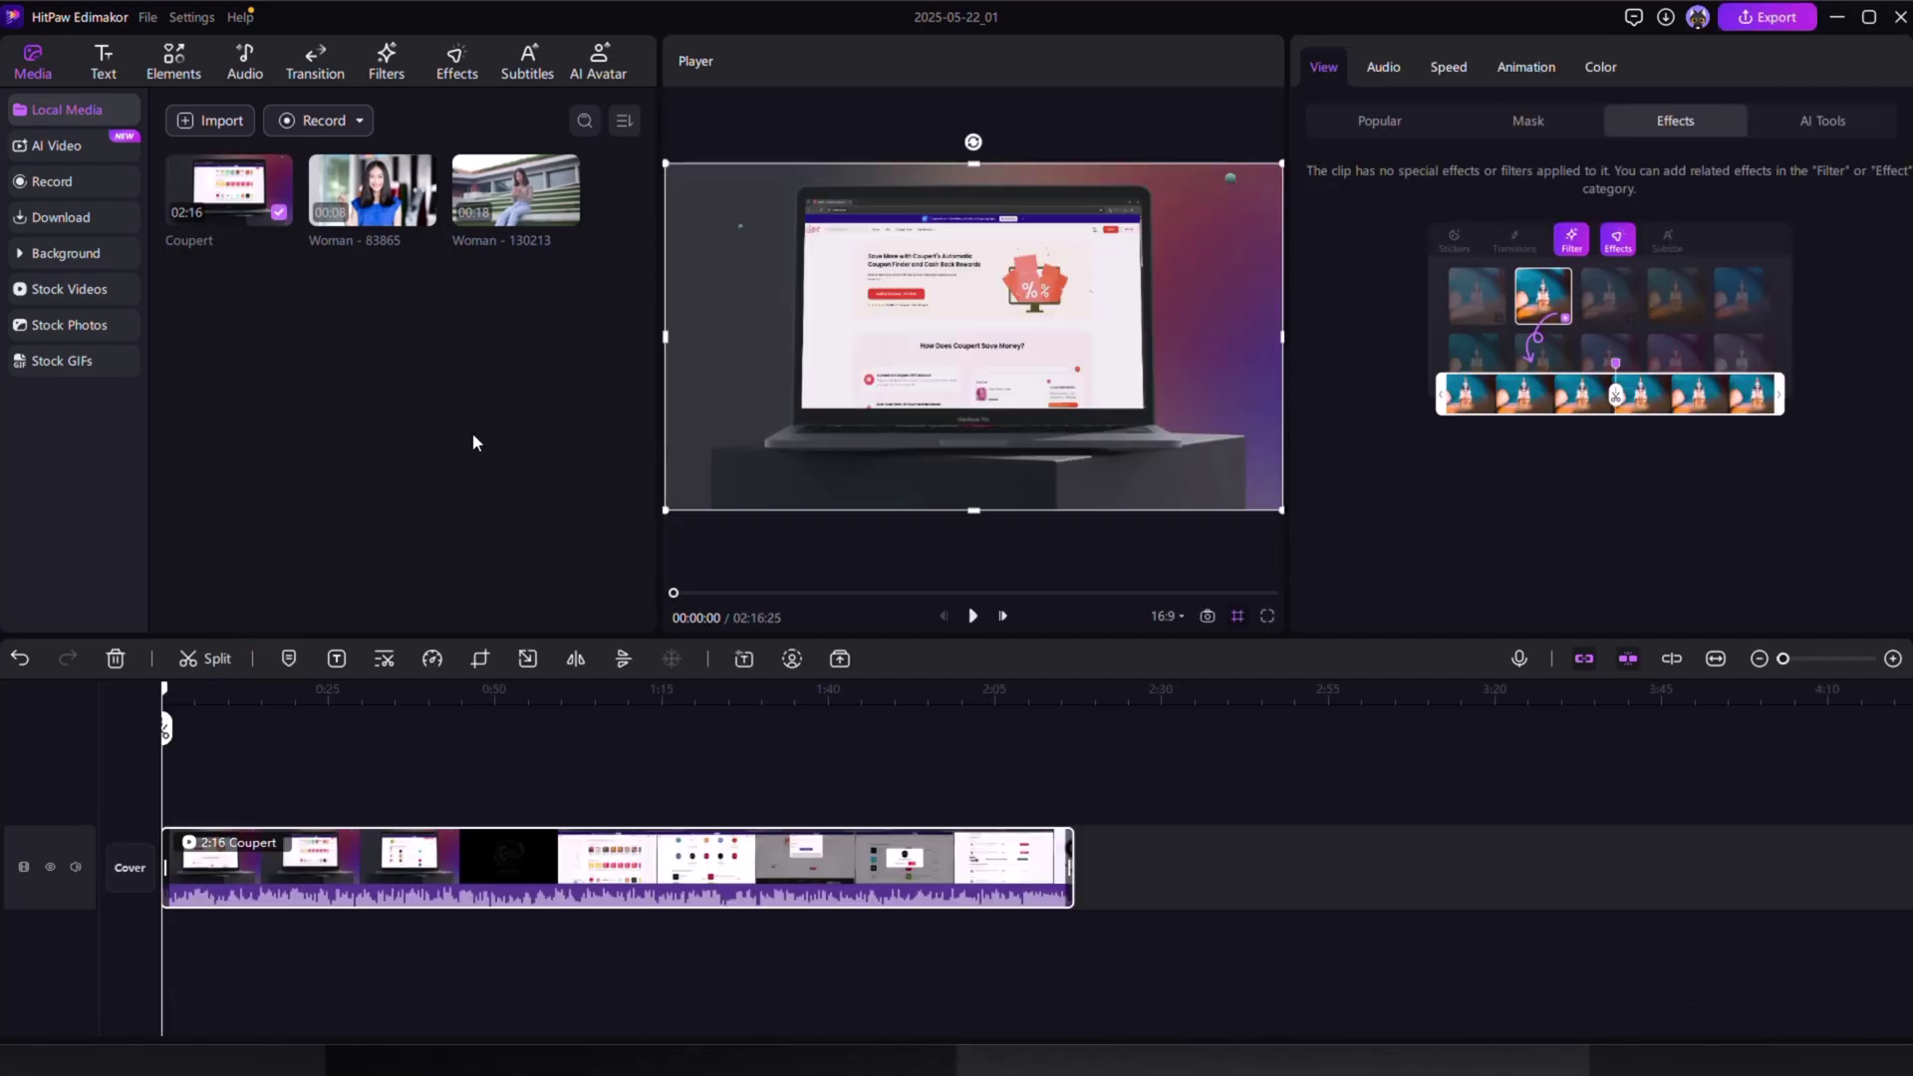
pyautogui.click(531, 72)
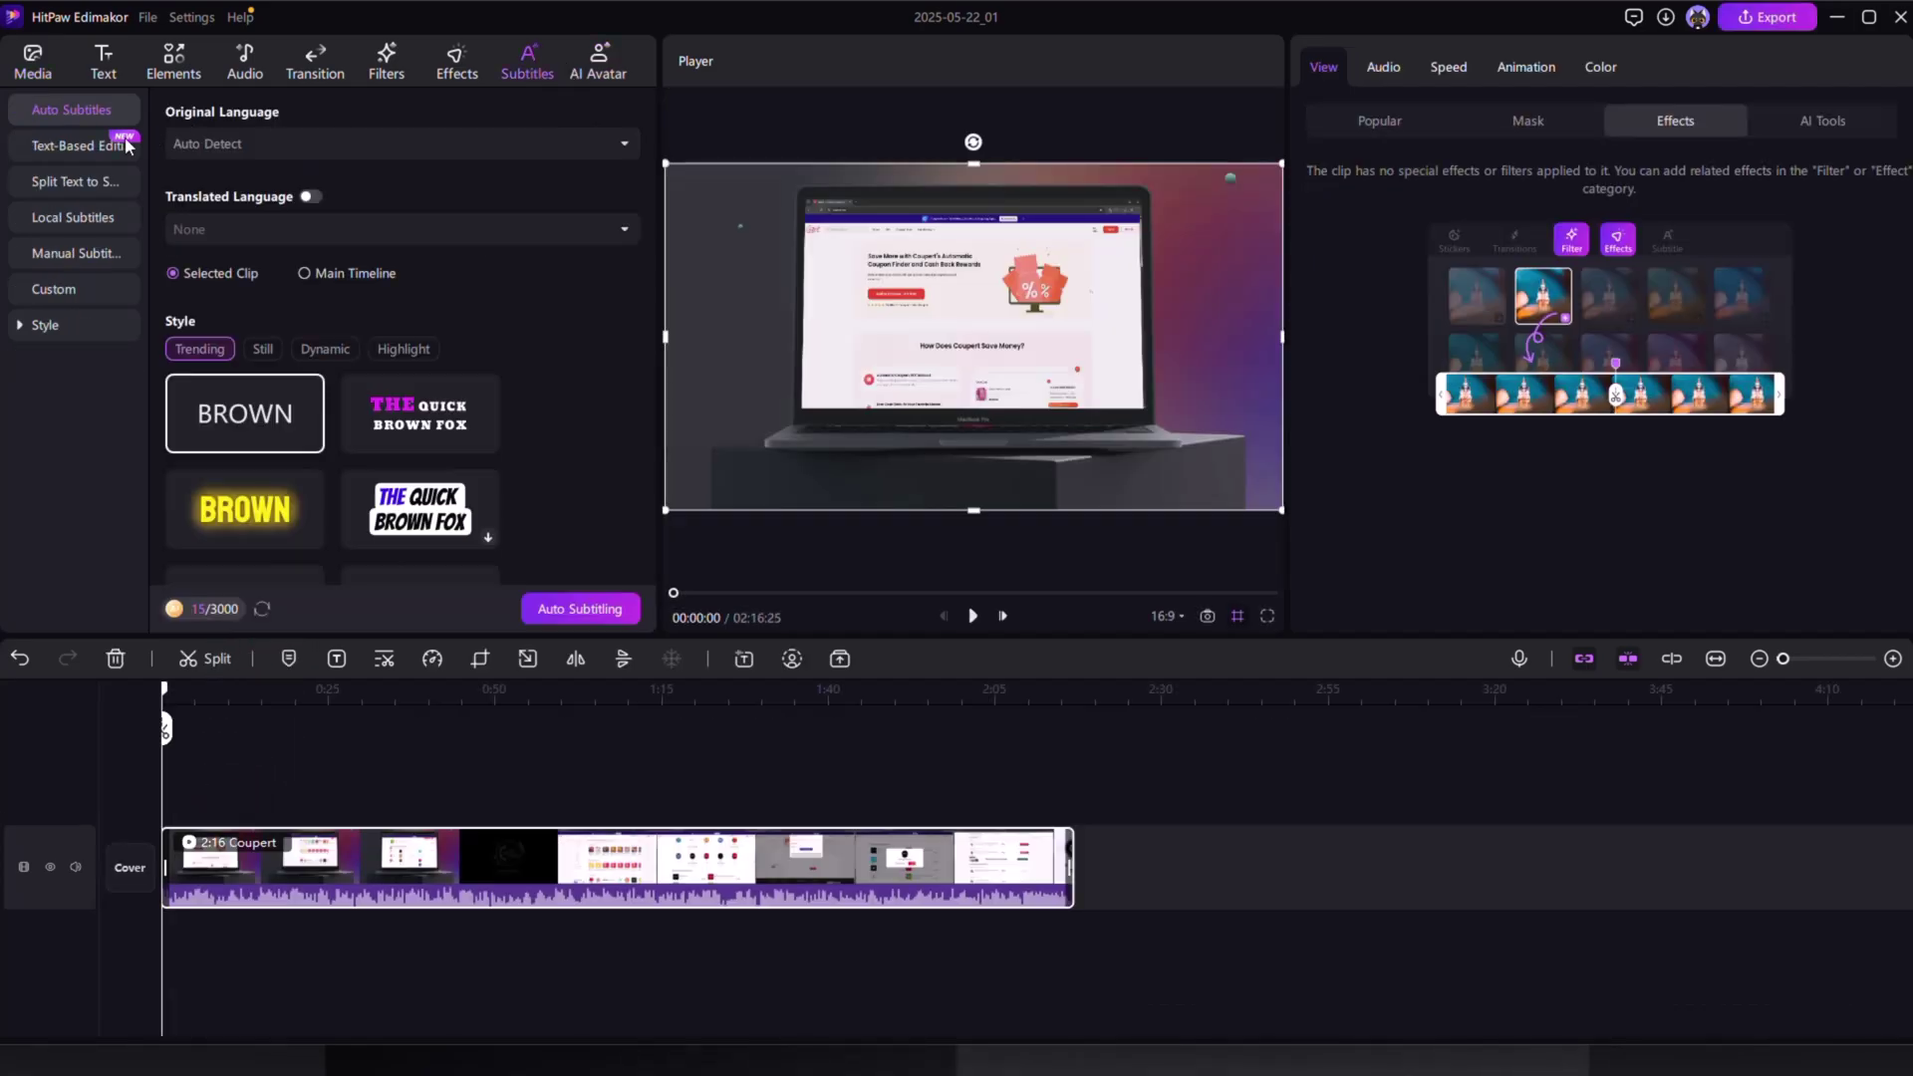
pyautogui.click(86, 147)
pyautogui.click(594, 209)
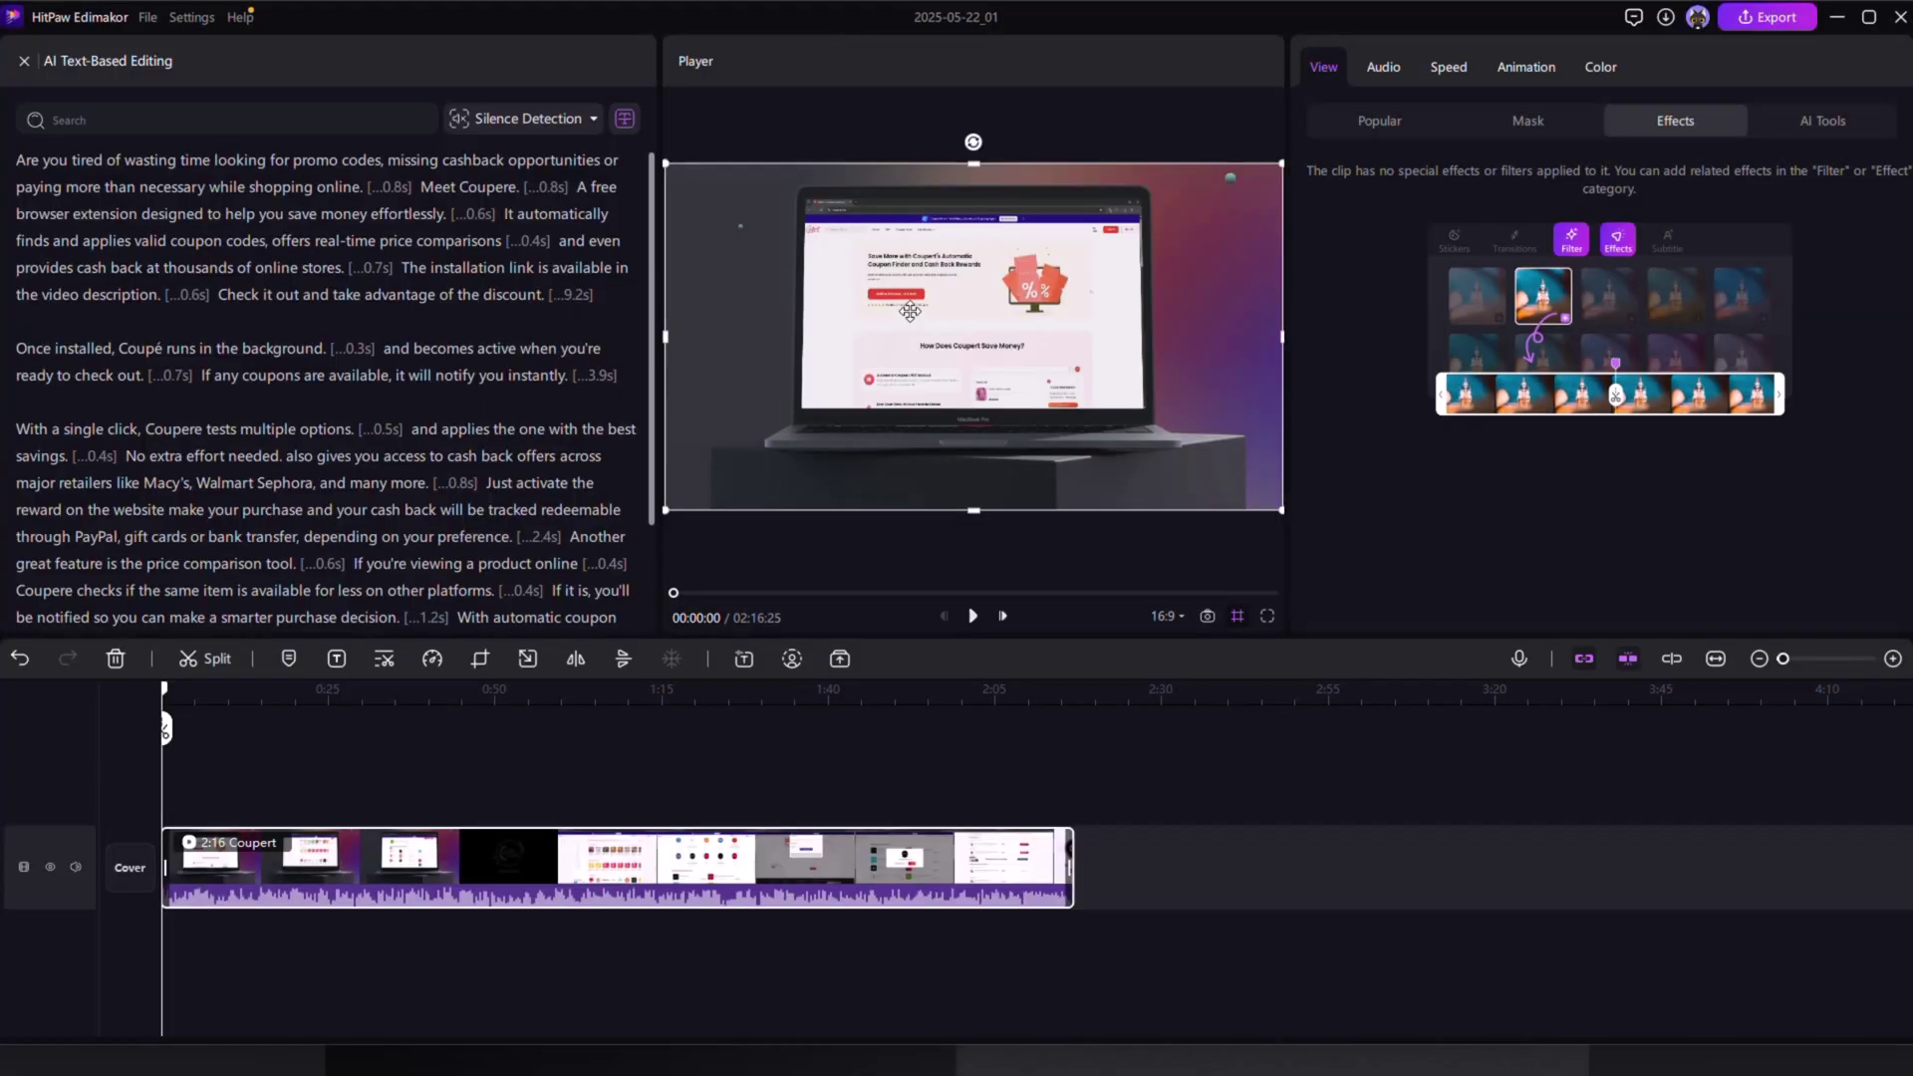
# Delete the transcript passage from "With a single click" through "start saving more on every"
pyautogui.moveTo(16, 430); pyautogui.dragTo(619, 588)
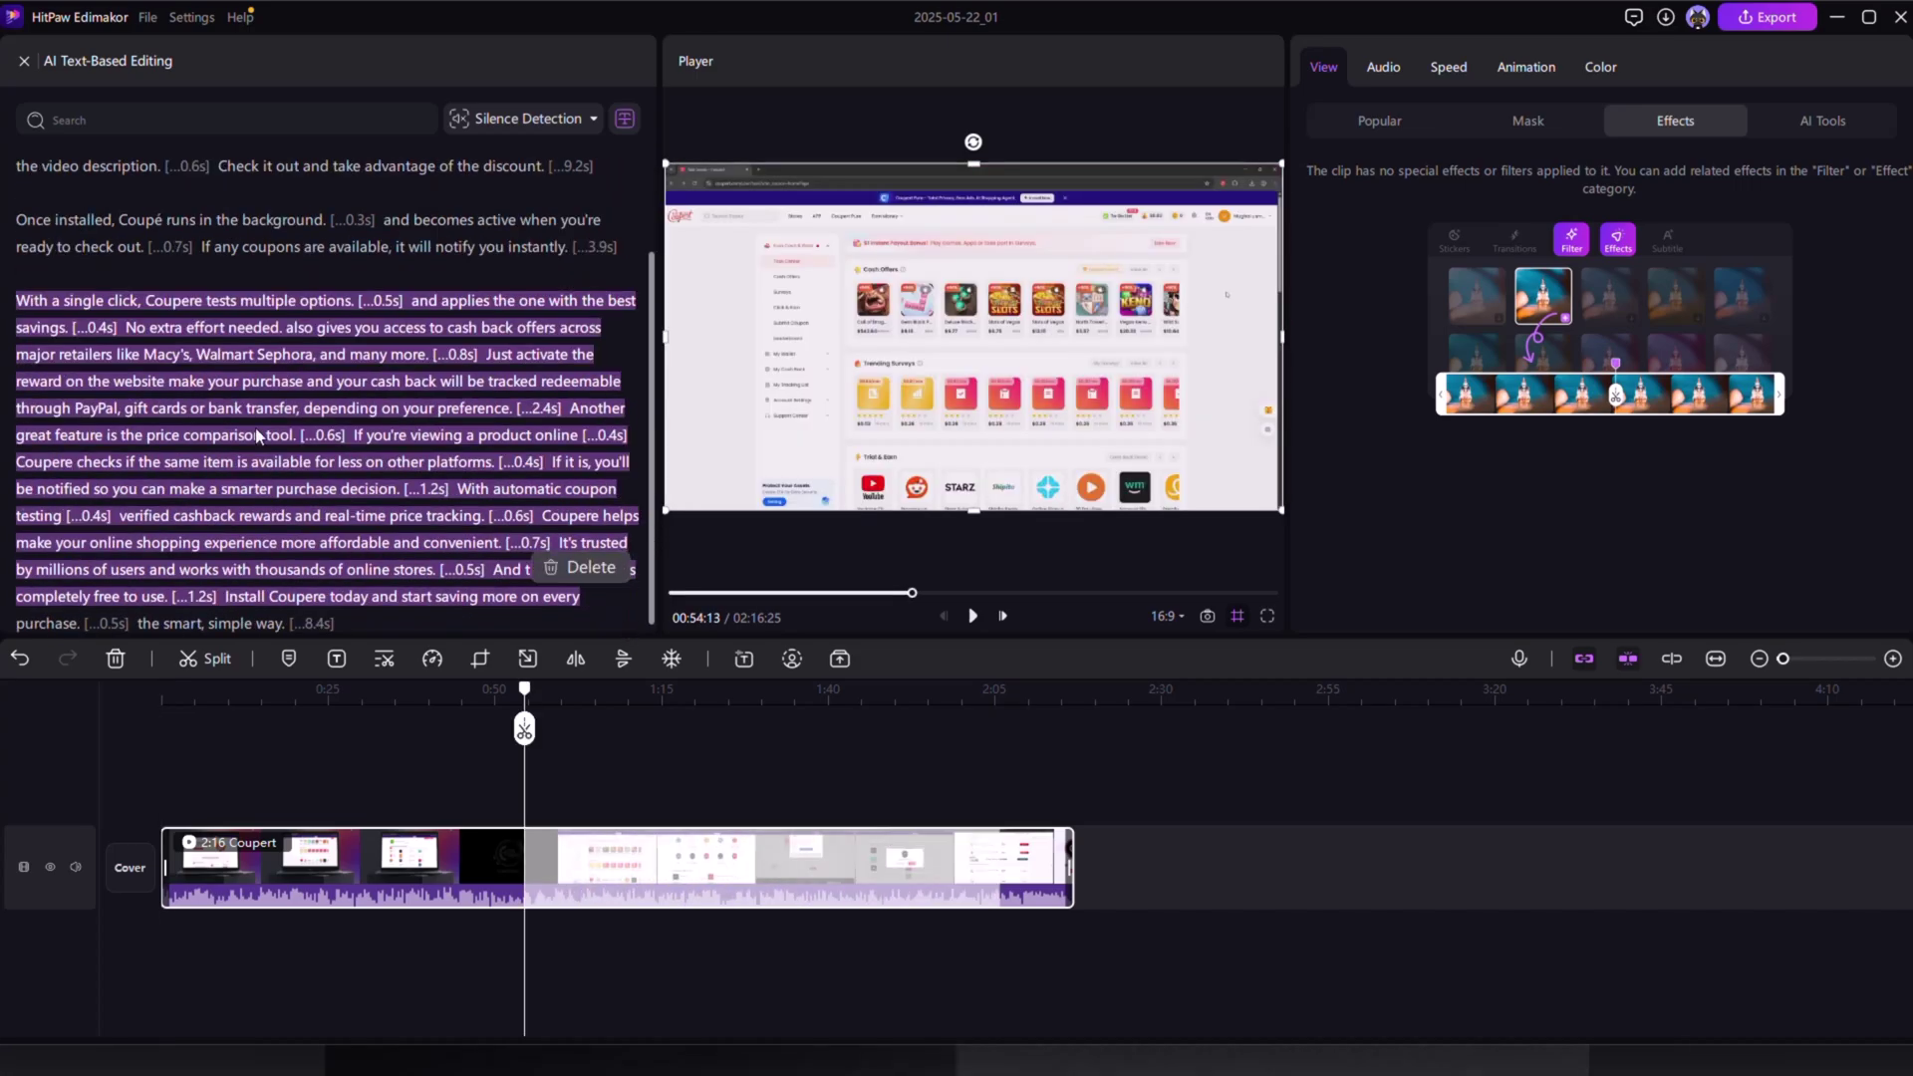
pyautogui.click(580, 567)
# Delete the phrases "extension designed to help you save money effortlessly." and "the smart, simple way." from the transcript
pyautogui.scroll(3, 161, 273)
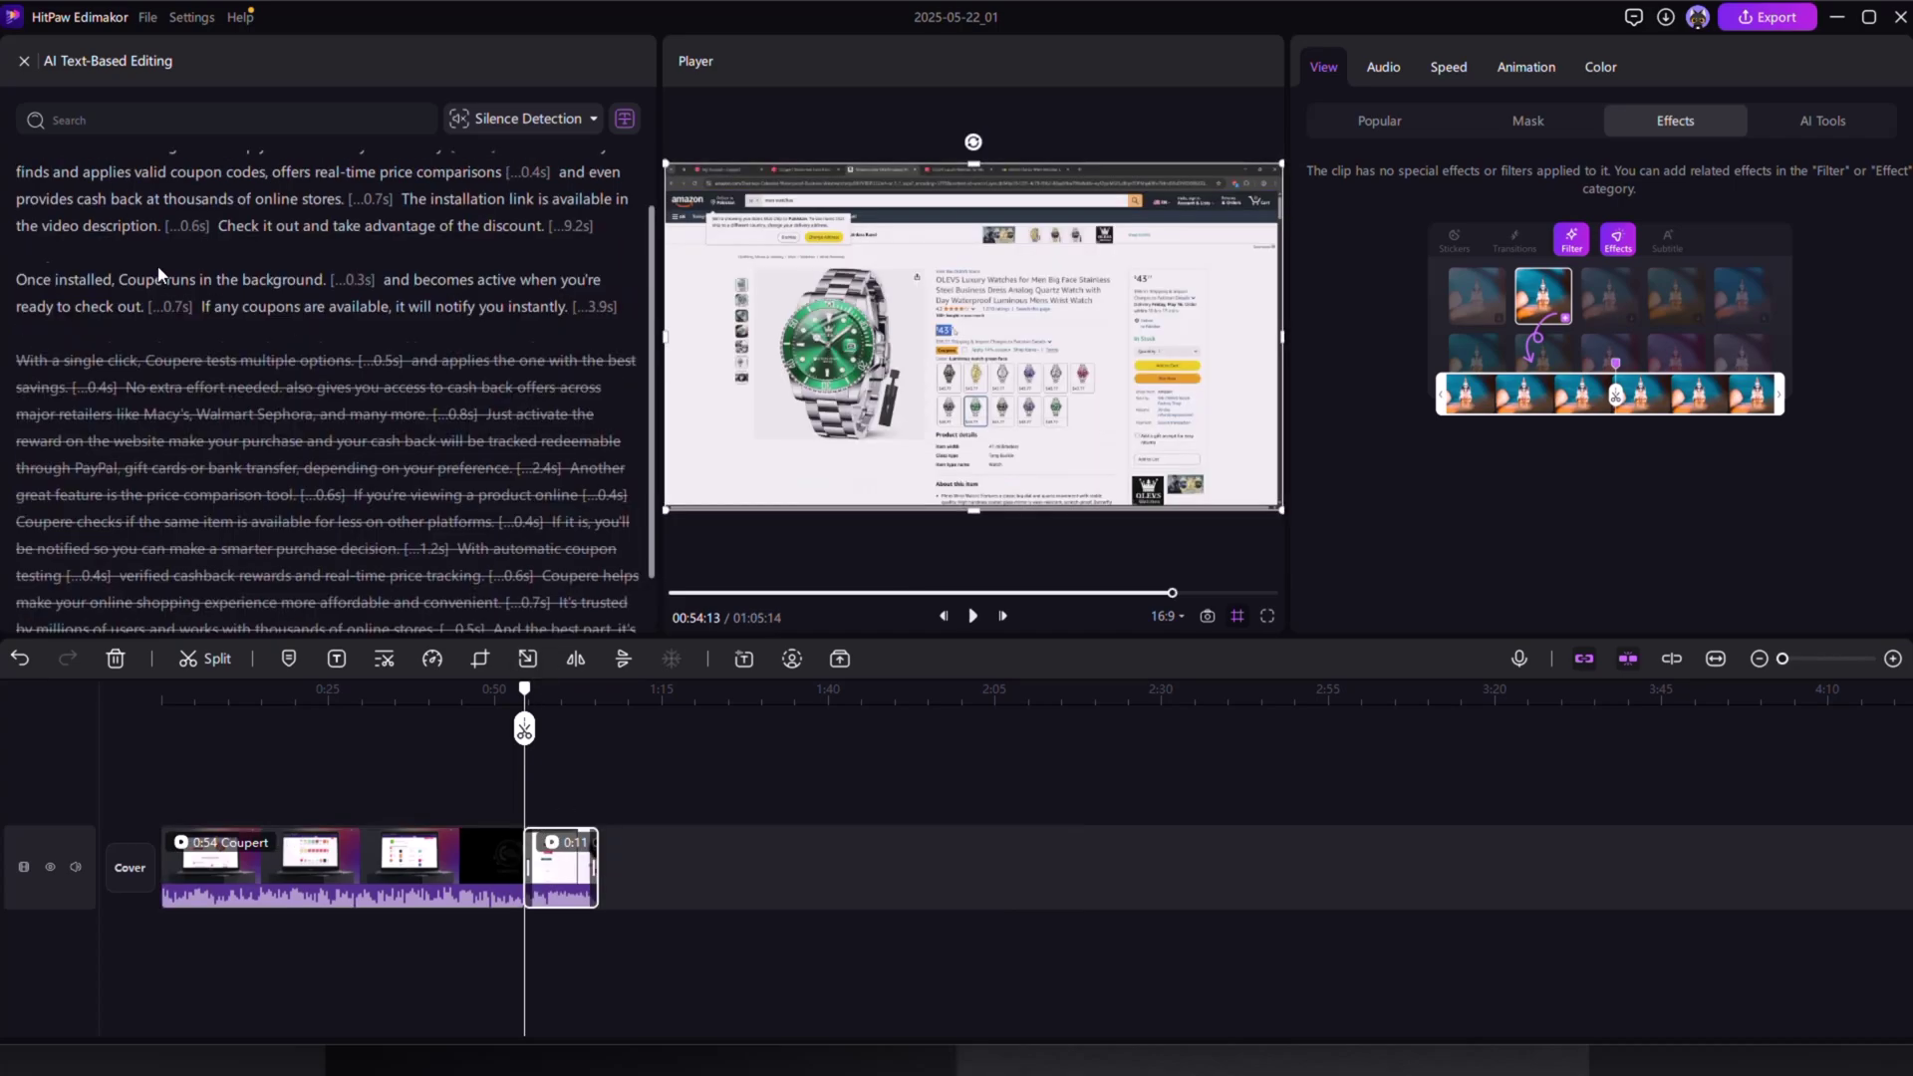
pyautogui.moveTo(75, 213); pyautogui.dragTo(446, 214)
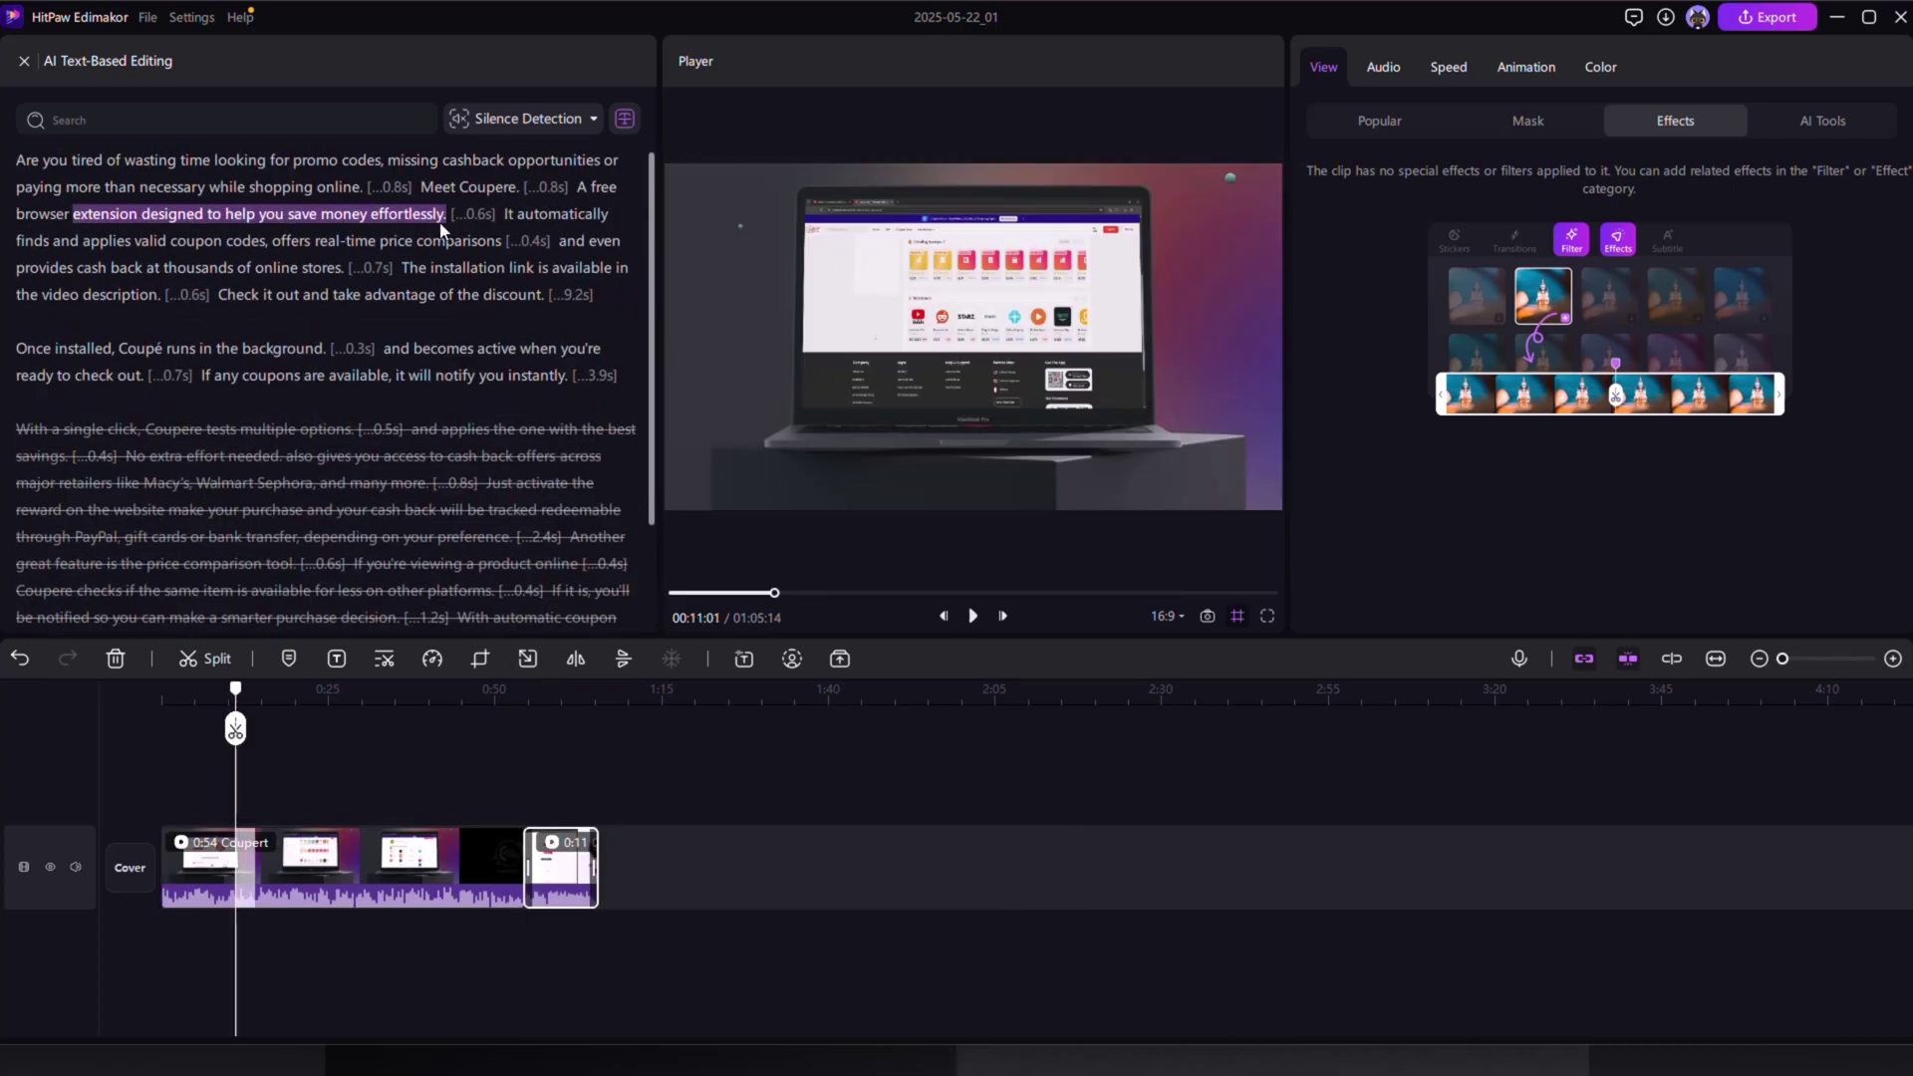
pyautogui.click(439, 184)
pyautogui.scroll(-3, 261, 446)
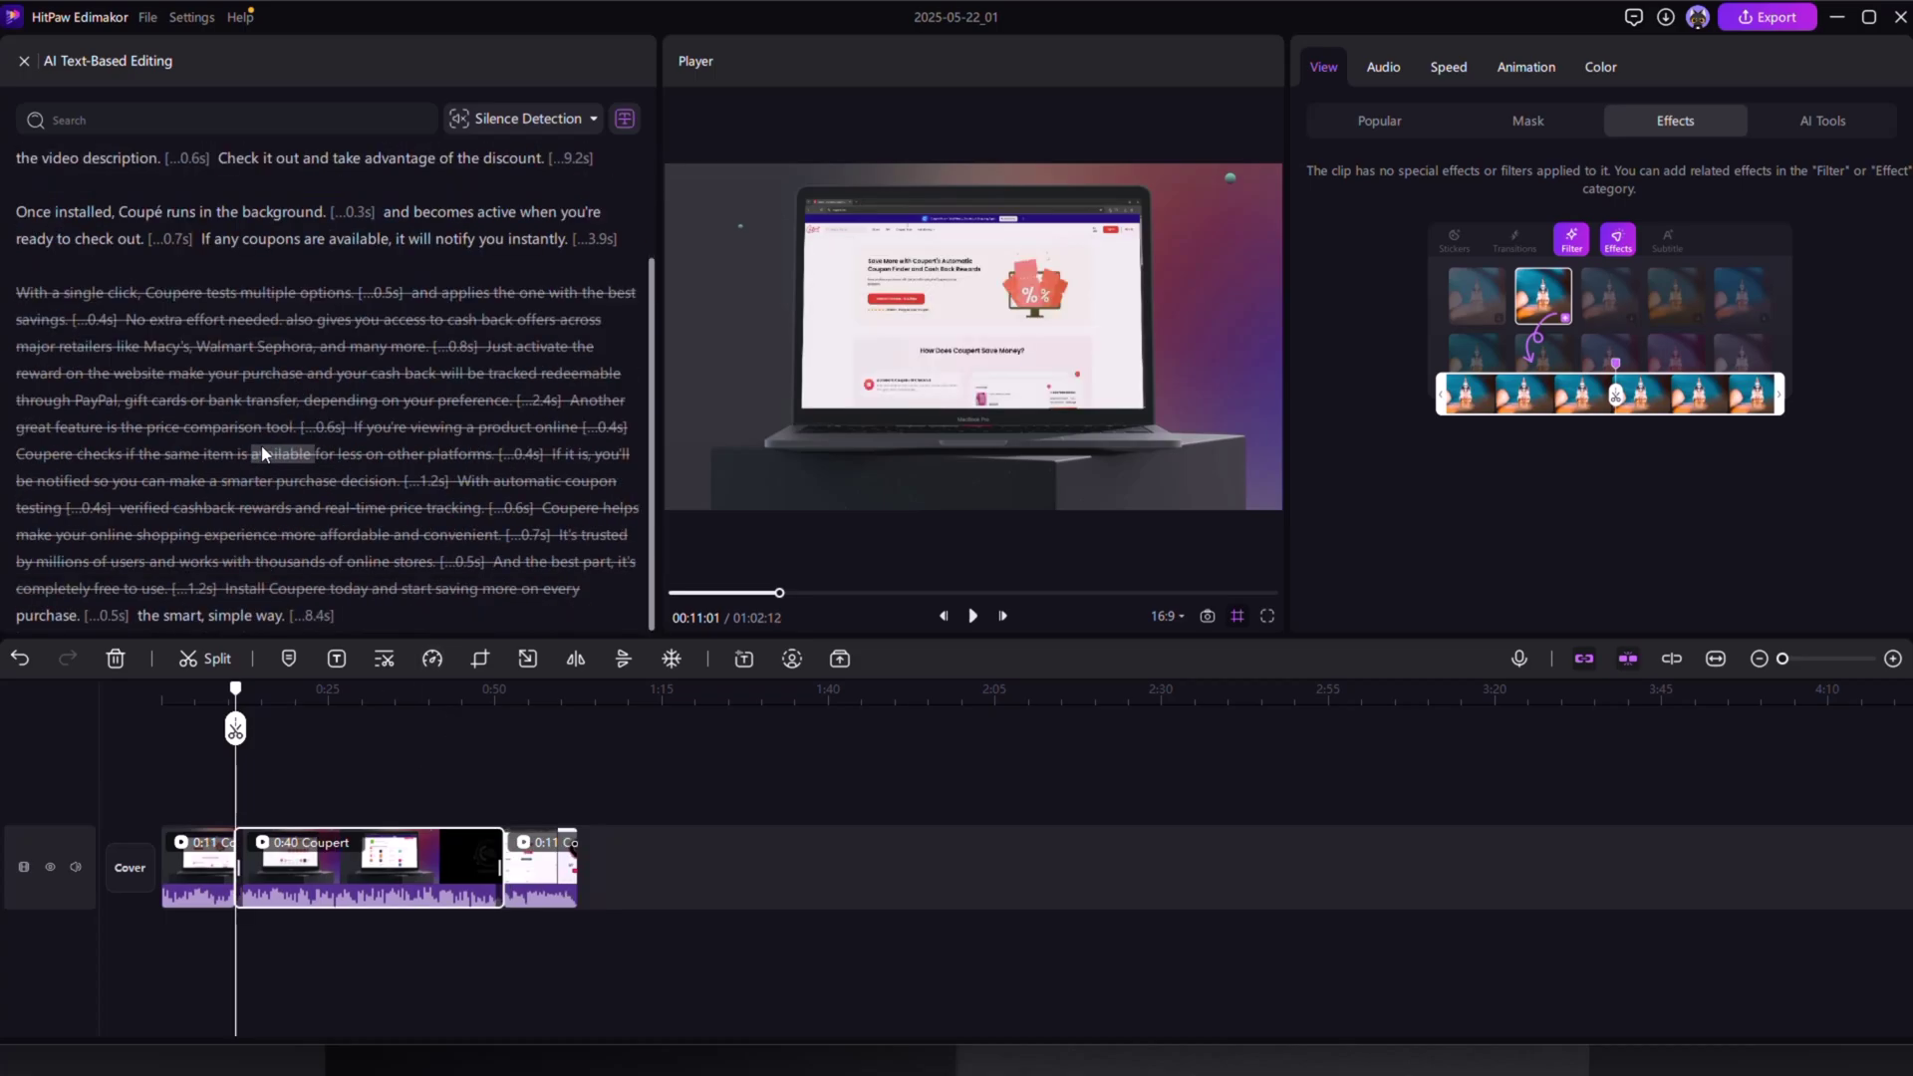
pyautogui.moveTo(147, 618); pyautogui.dragTo(291, 619)
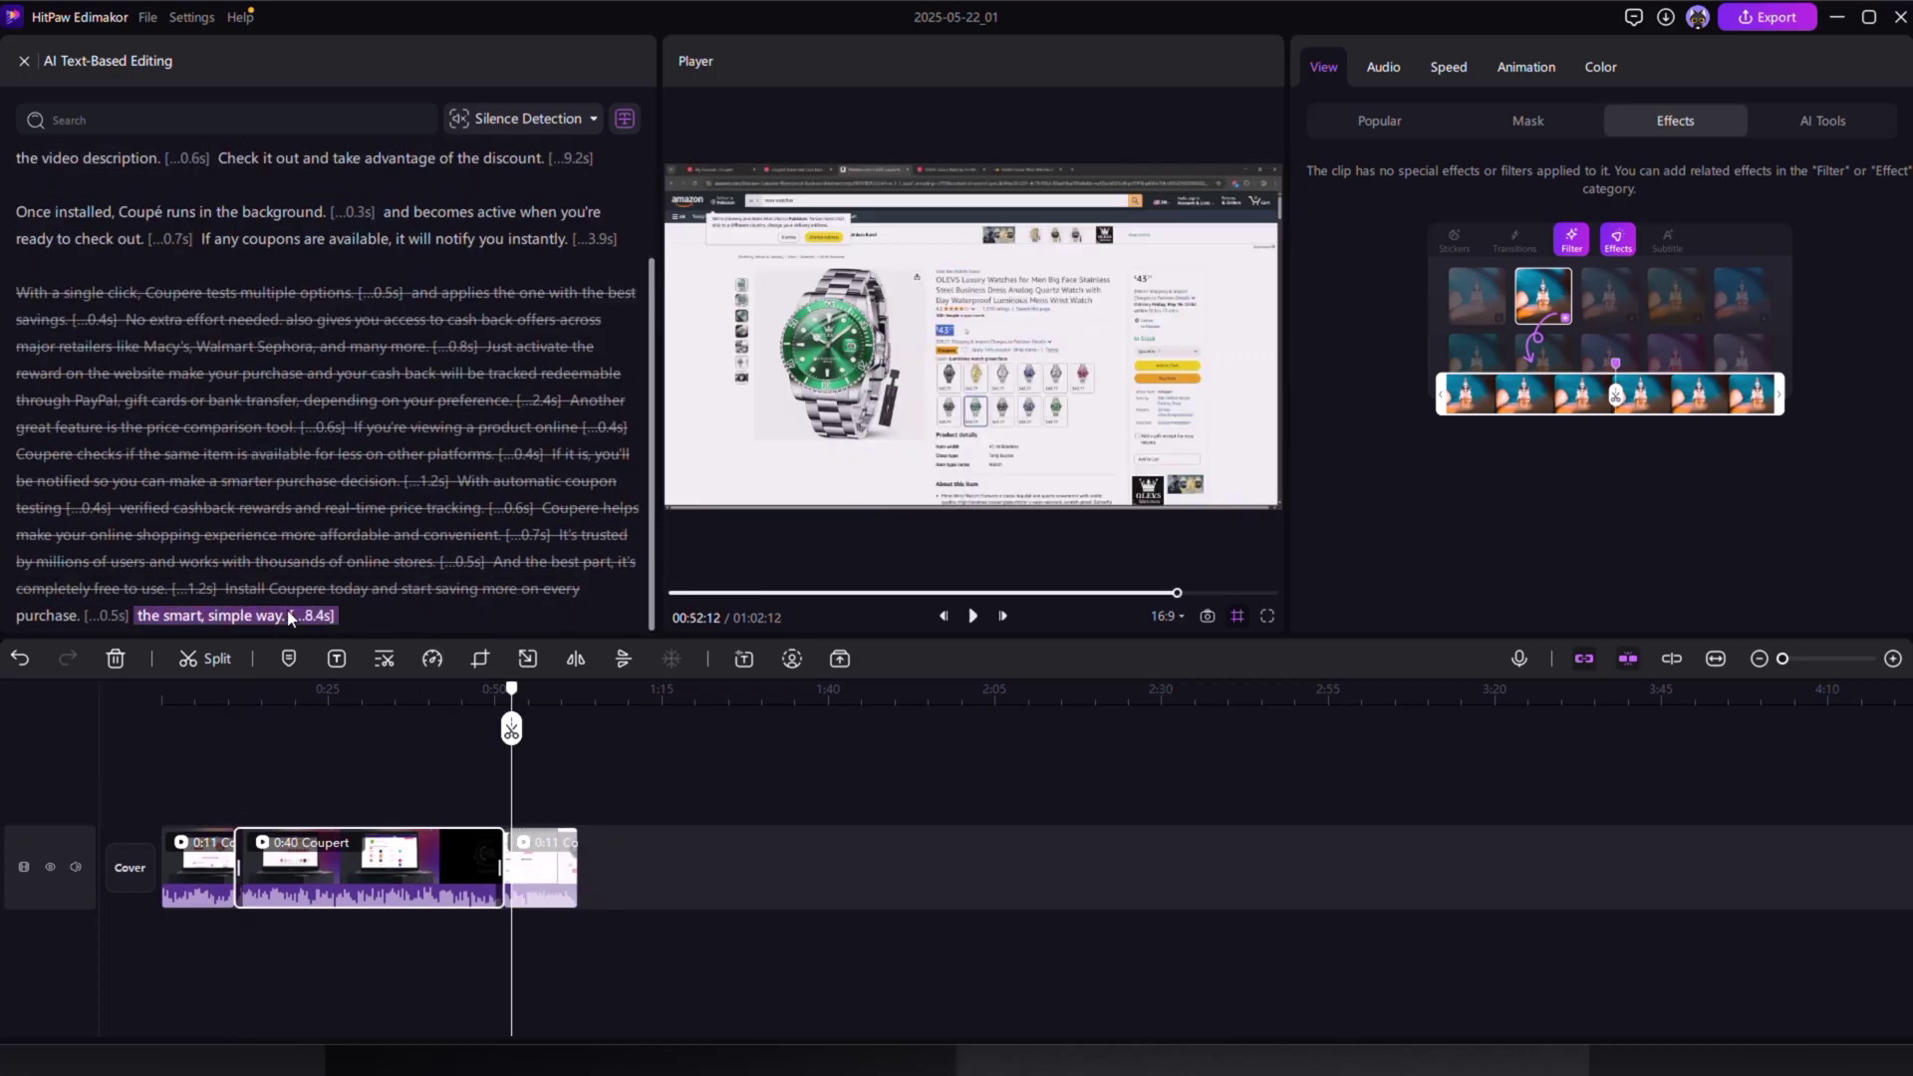
pyautogui.click(277, 586)
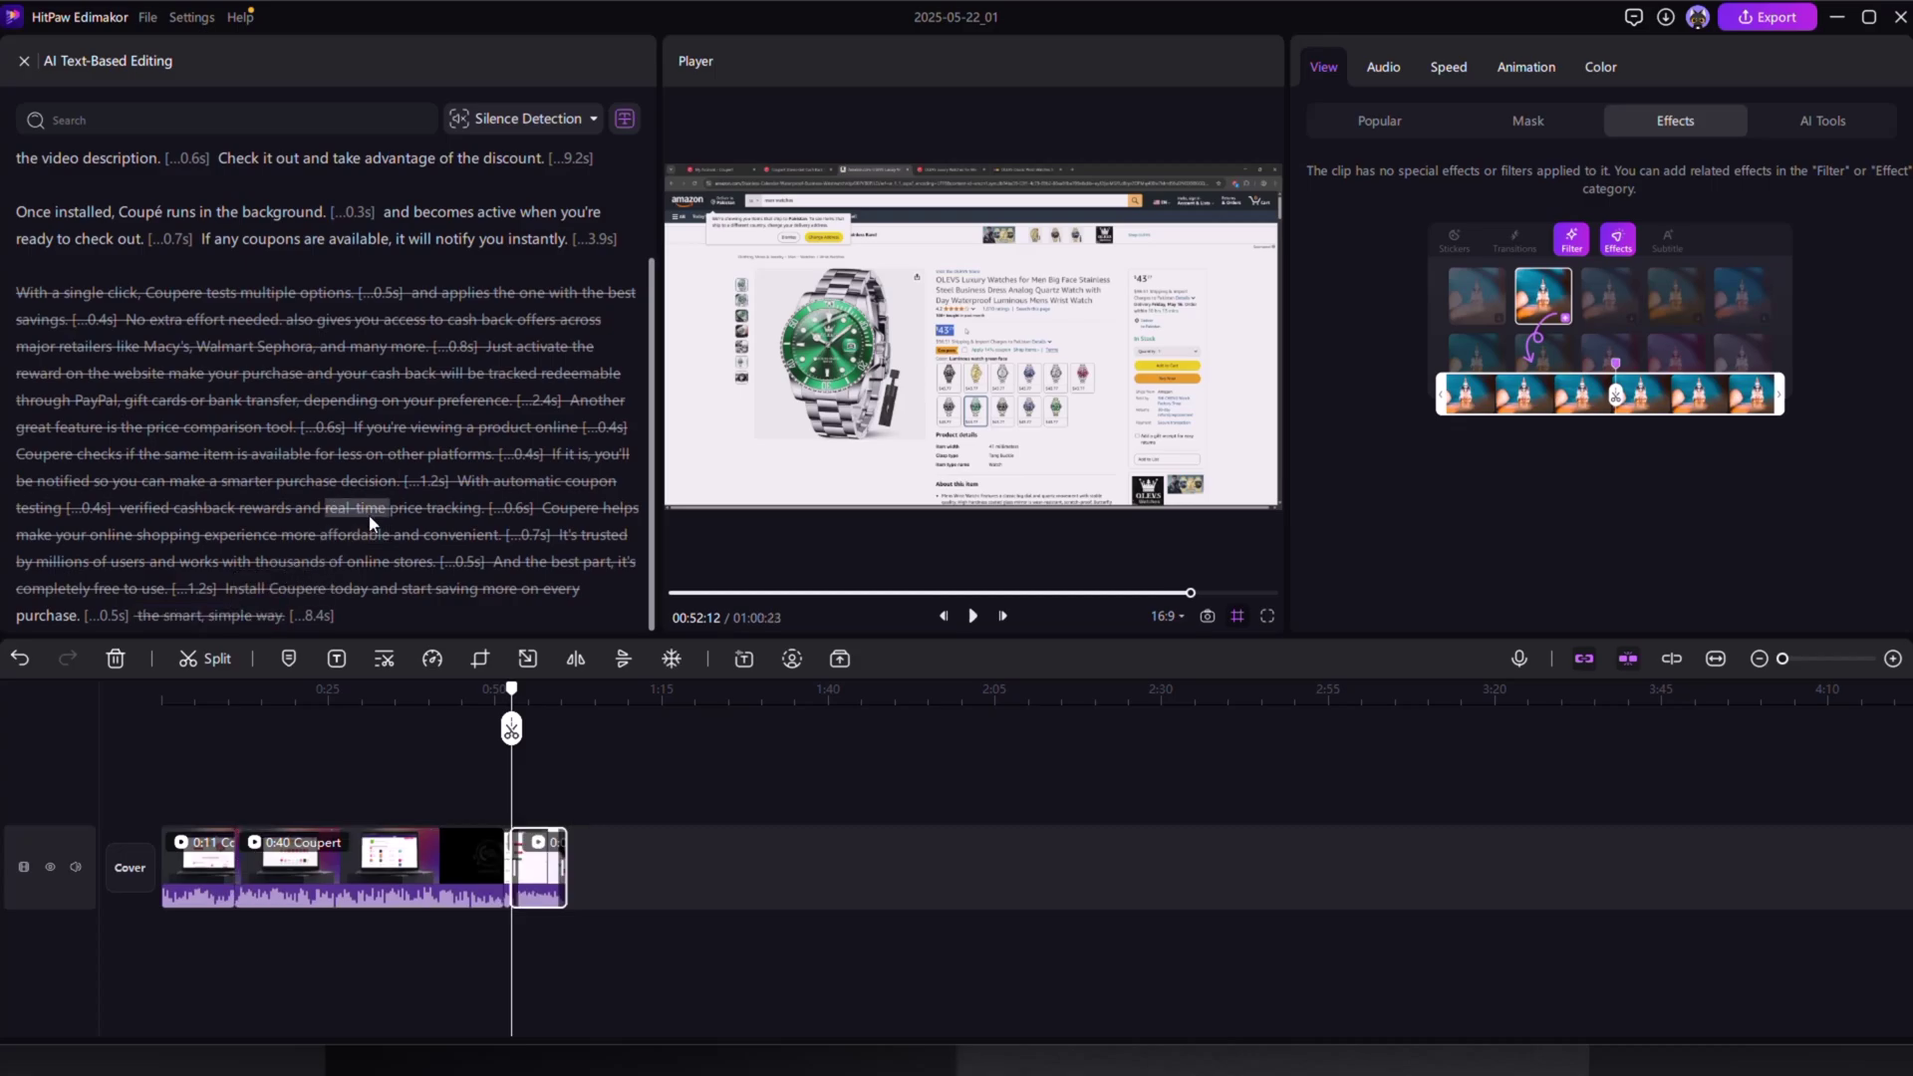
# Delete the phrases "thousands of online stores." and "you tired of wasting time looking for" from the transcript
pyautogui.scroll(1, 289, 317)
pyautogui.moveTo(166, 250); pyautogui.dragTo(314, 261)
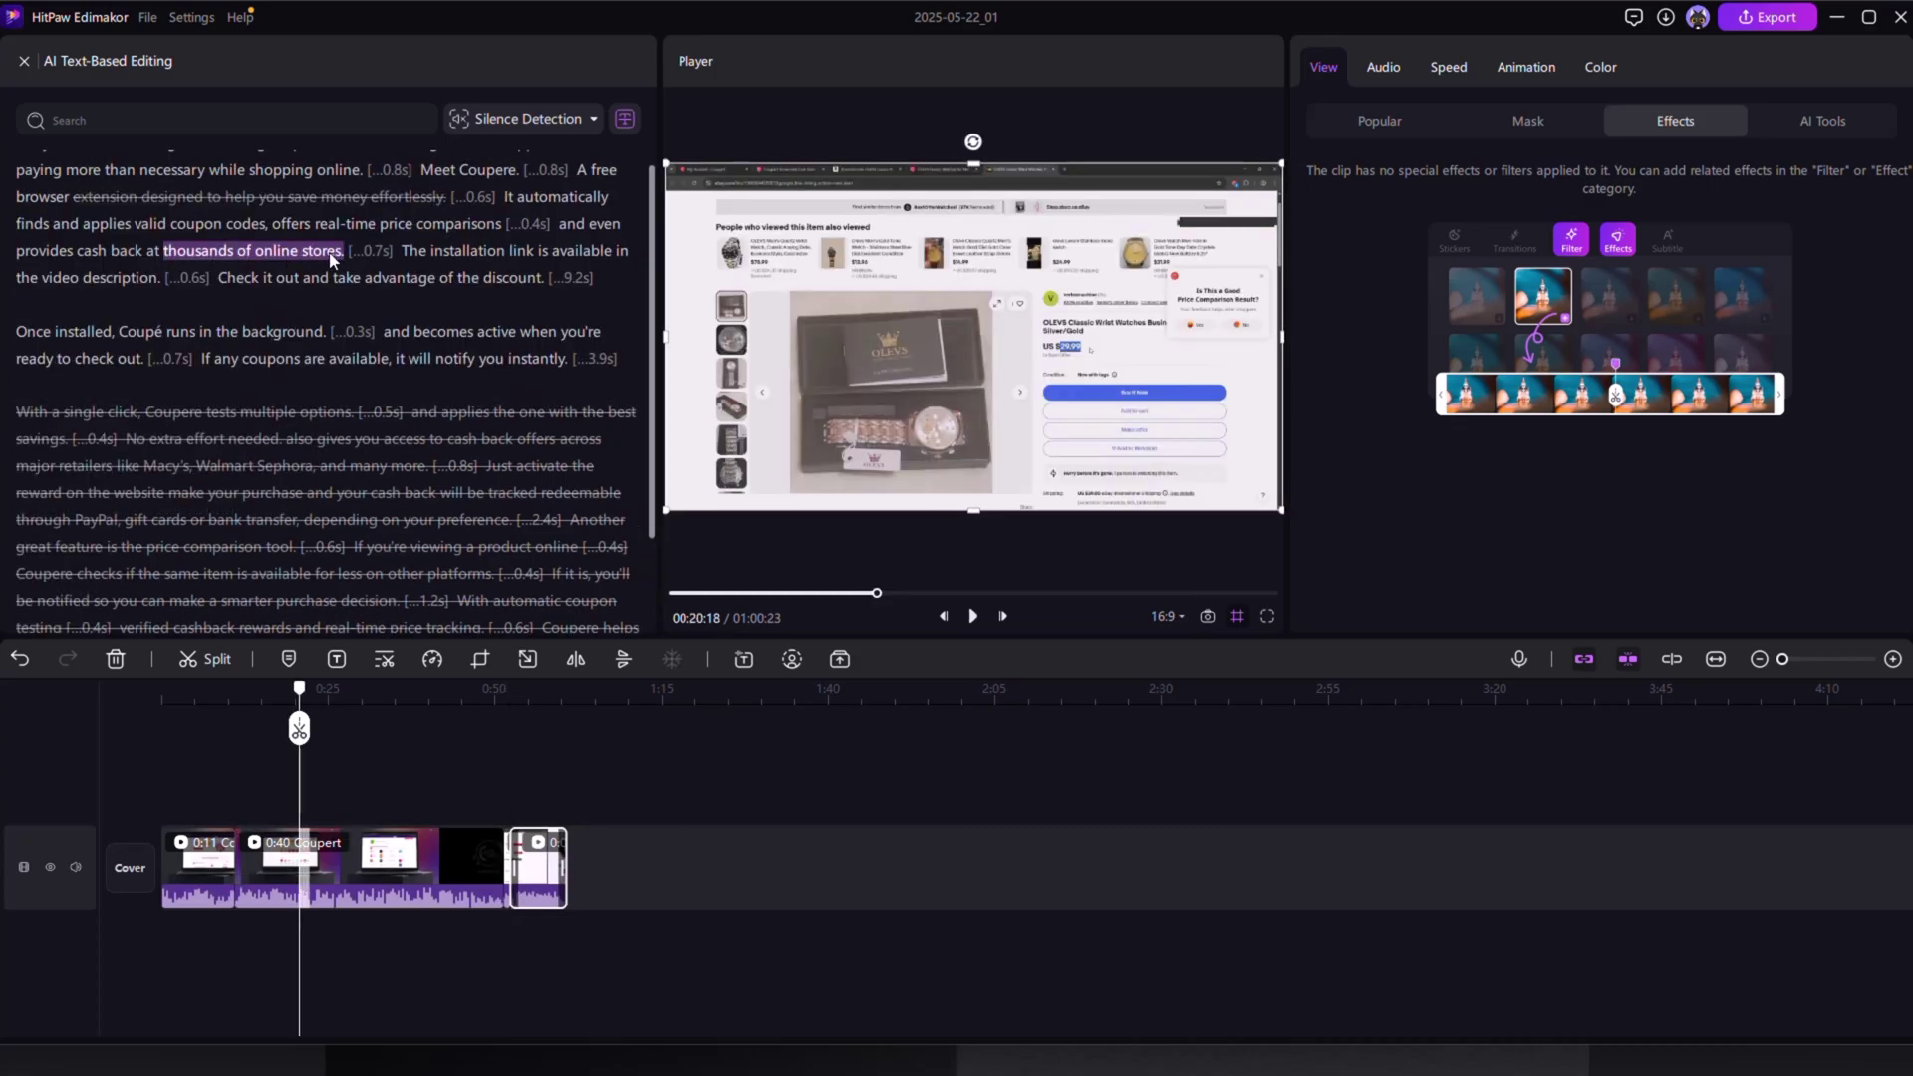
pyautogui.click(342, 222)
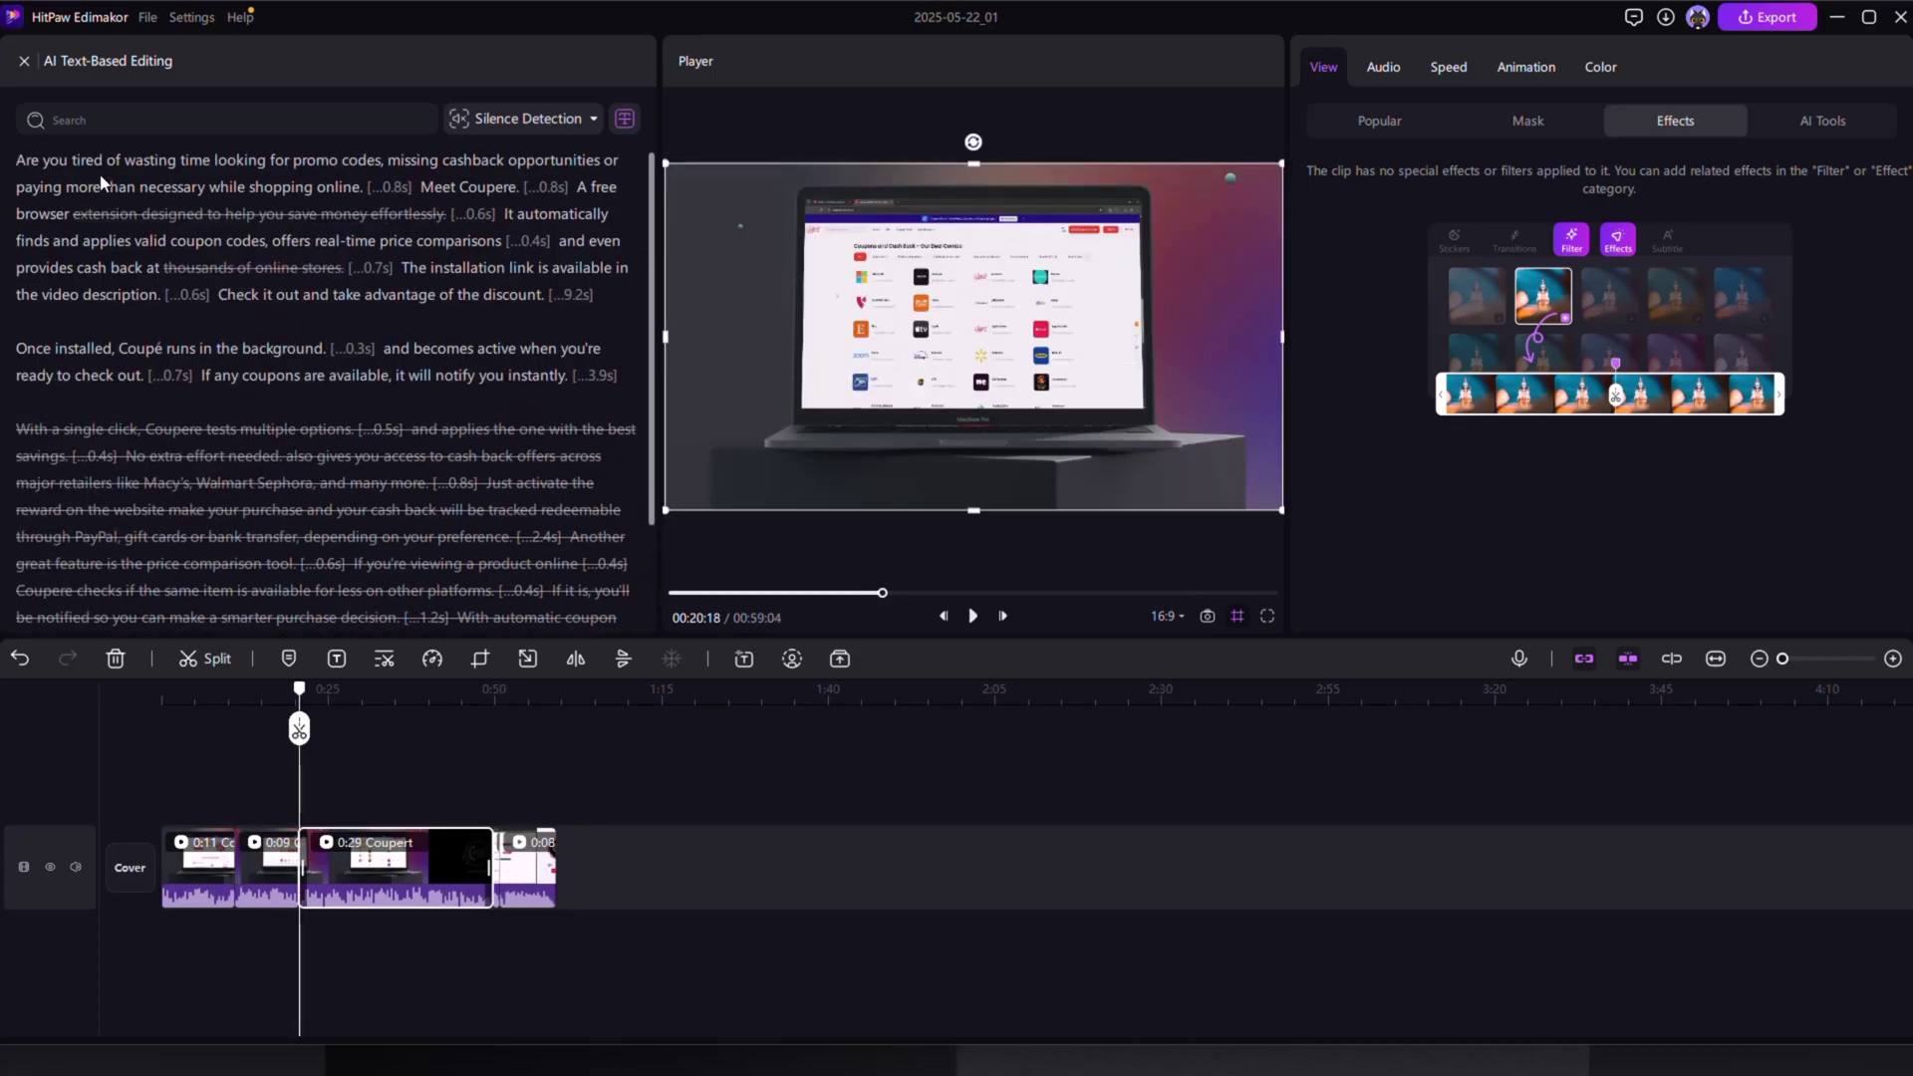
pyautogui.moveTo(56, 164); pyautogui.dragTo(289, 161)
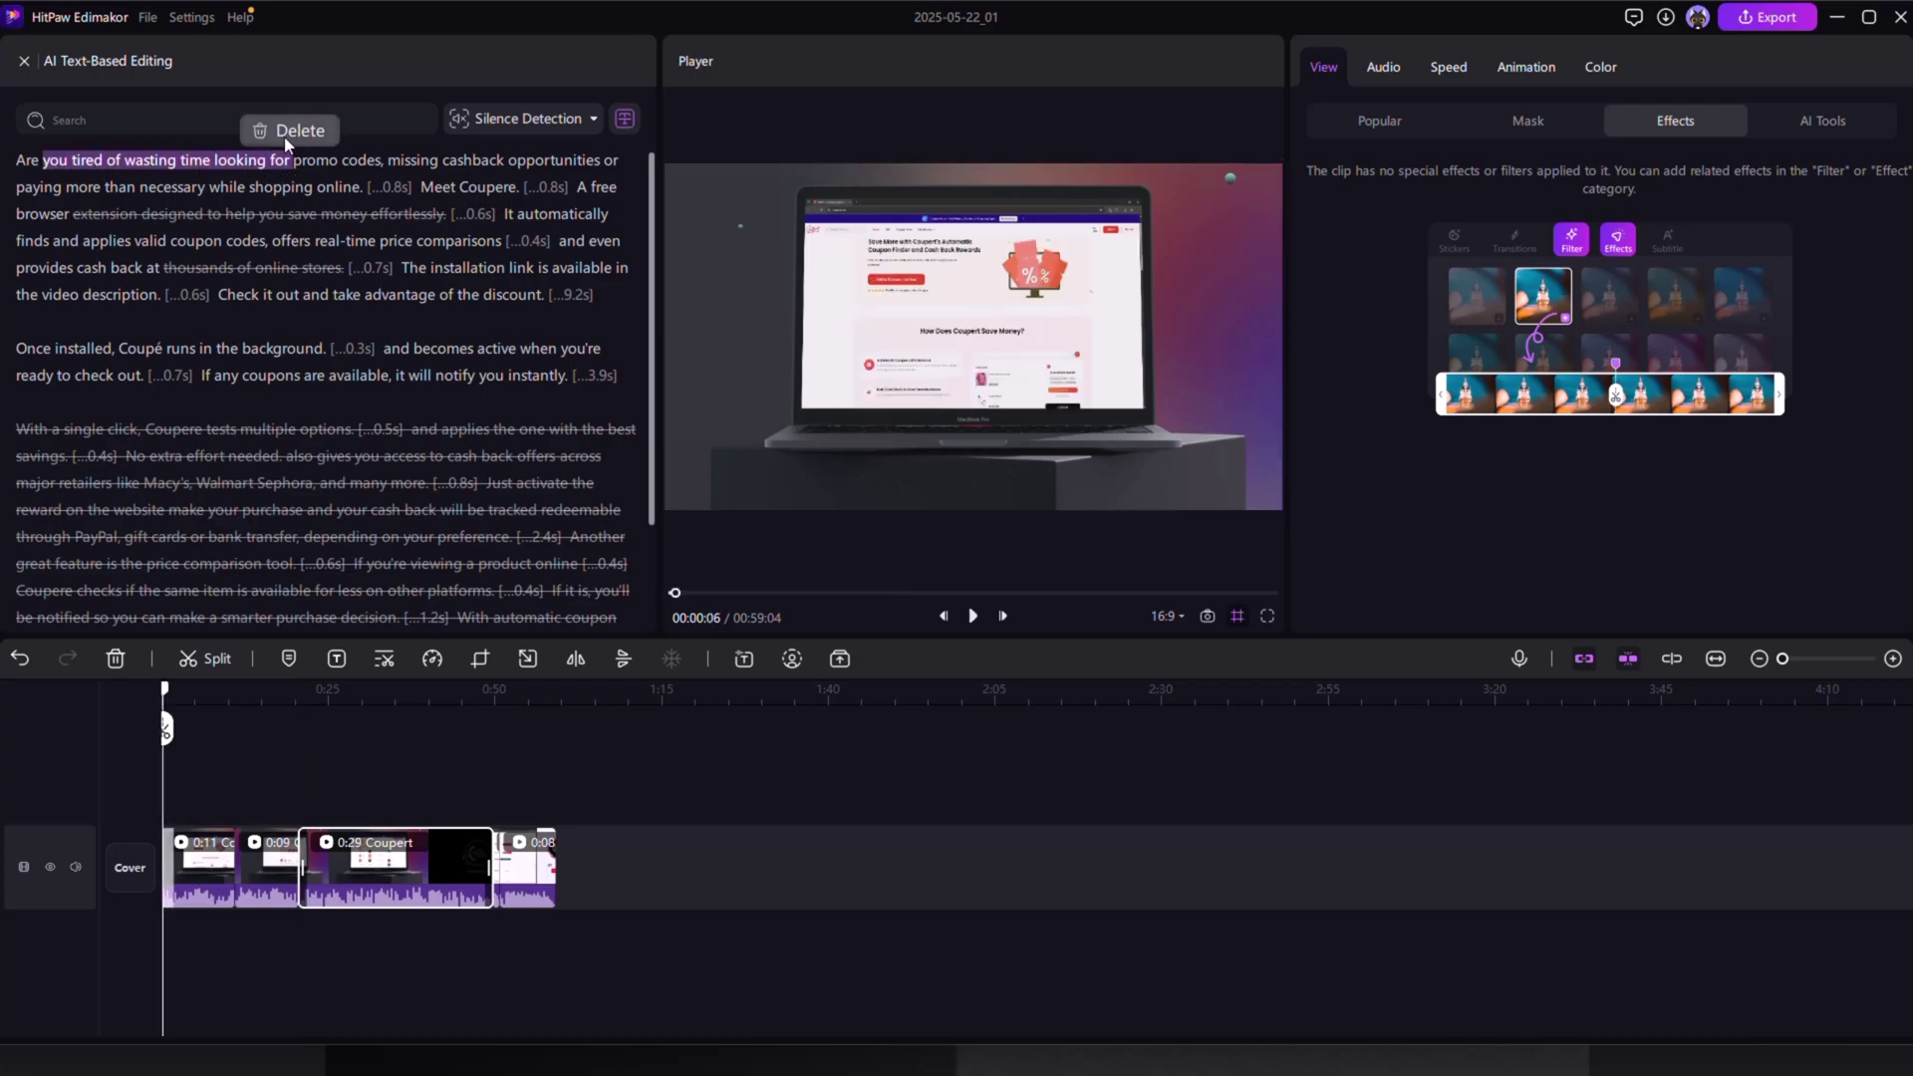
pyautogui.click(274, 125)
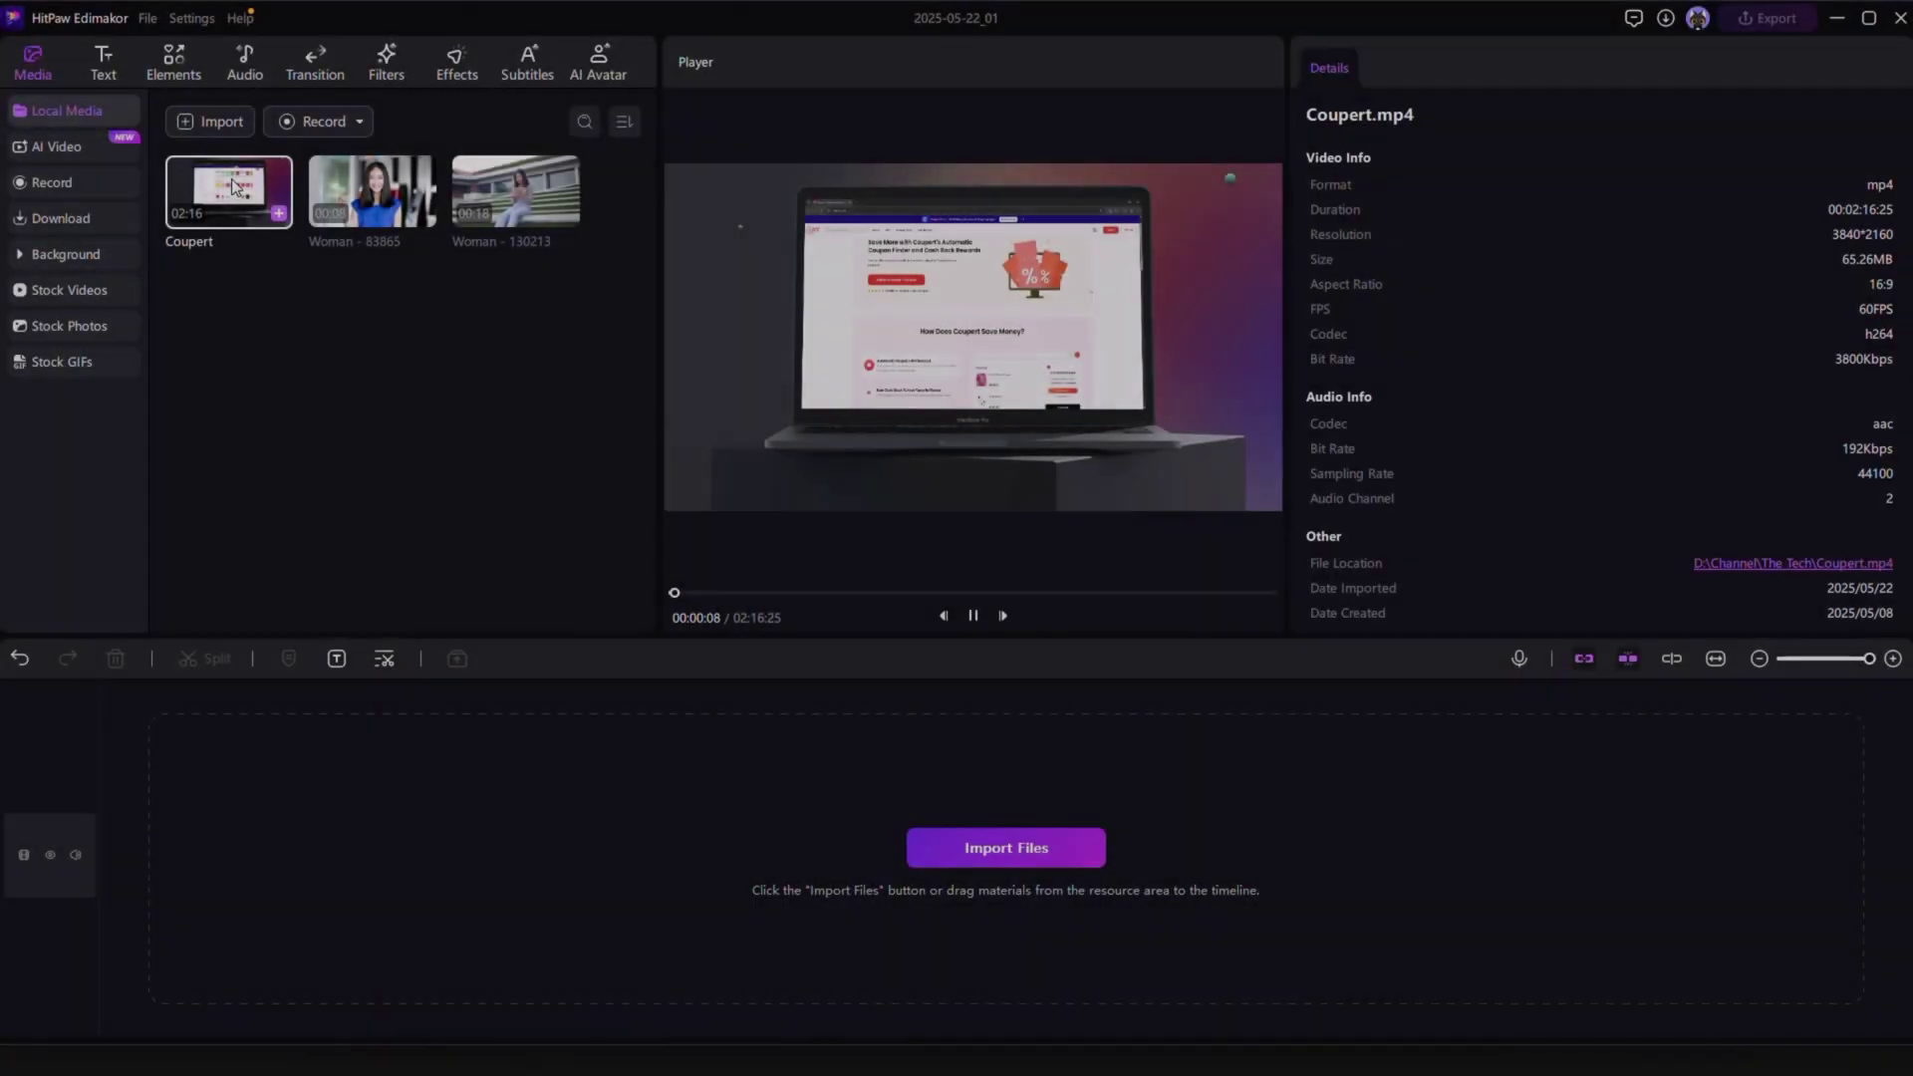
# Place the Coupert video on the empty timeline, generate English auto subtitles for it and play the subtitled opening
pyautogui.moveTo(228, 190); pyautogui.dragTo(199, 845)
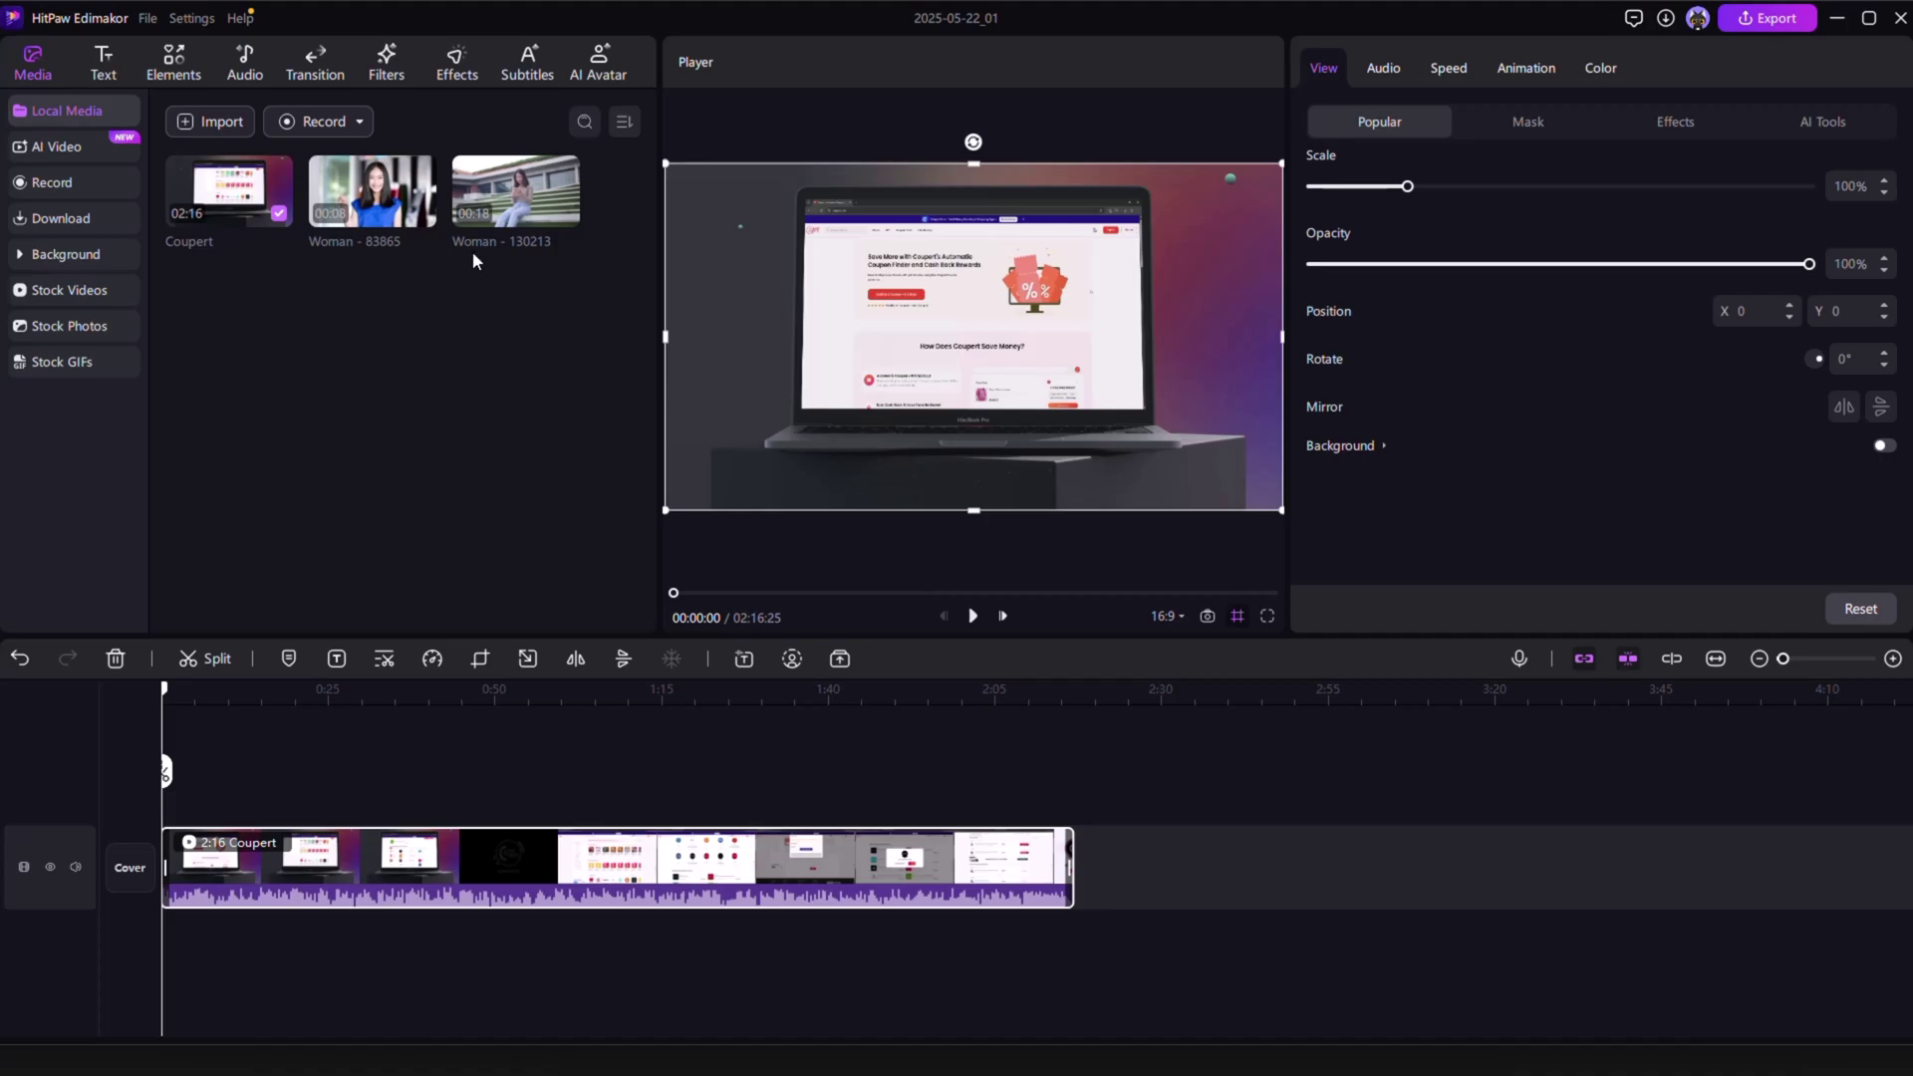
pyautogui.click(527, 62)
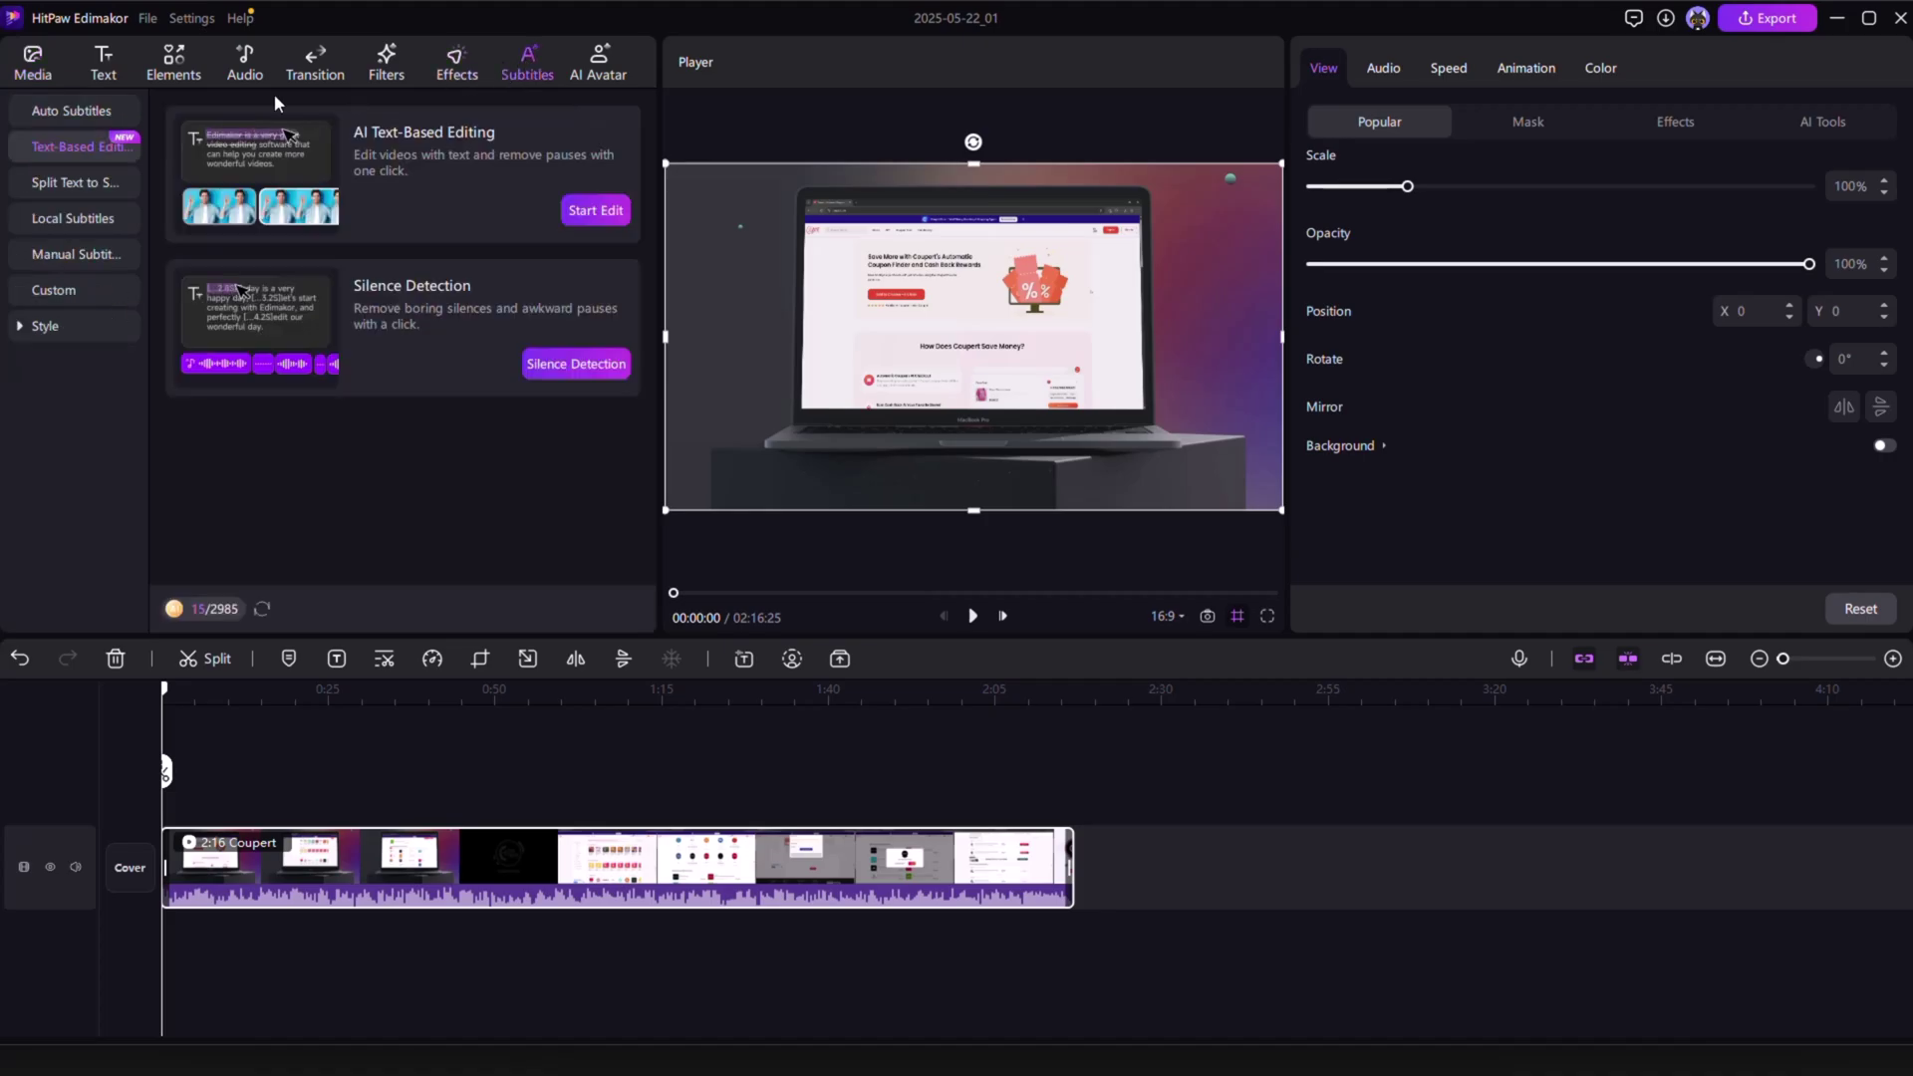
pyautogui.click(60, 108)
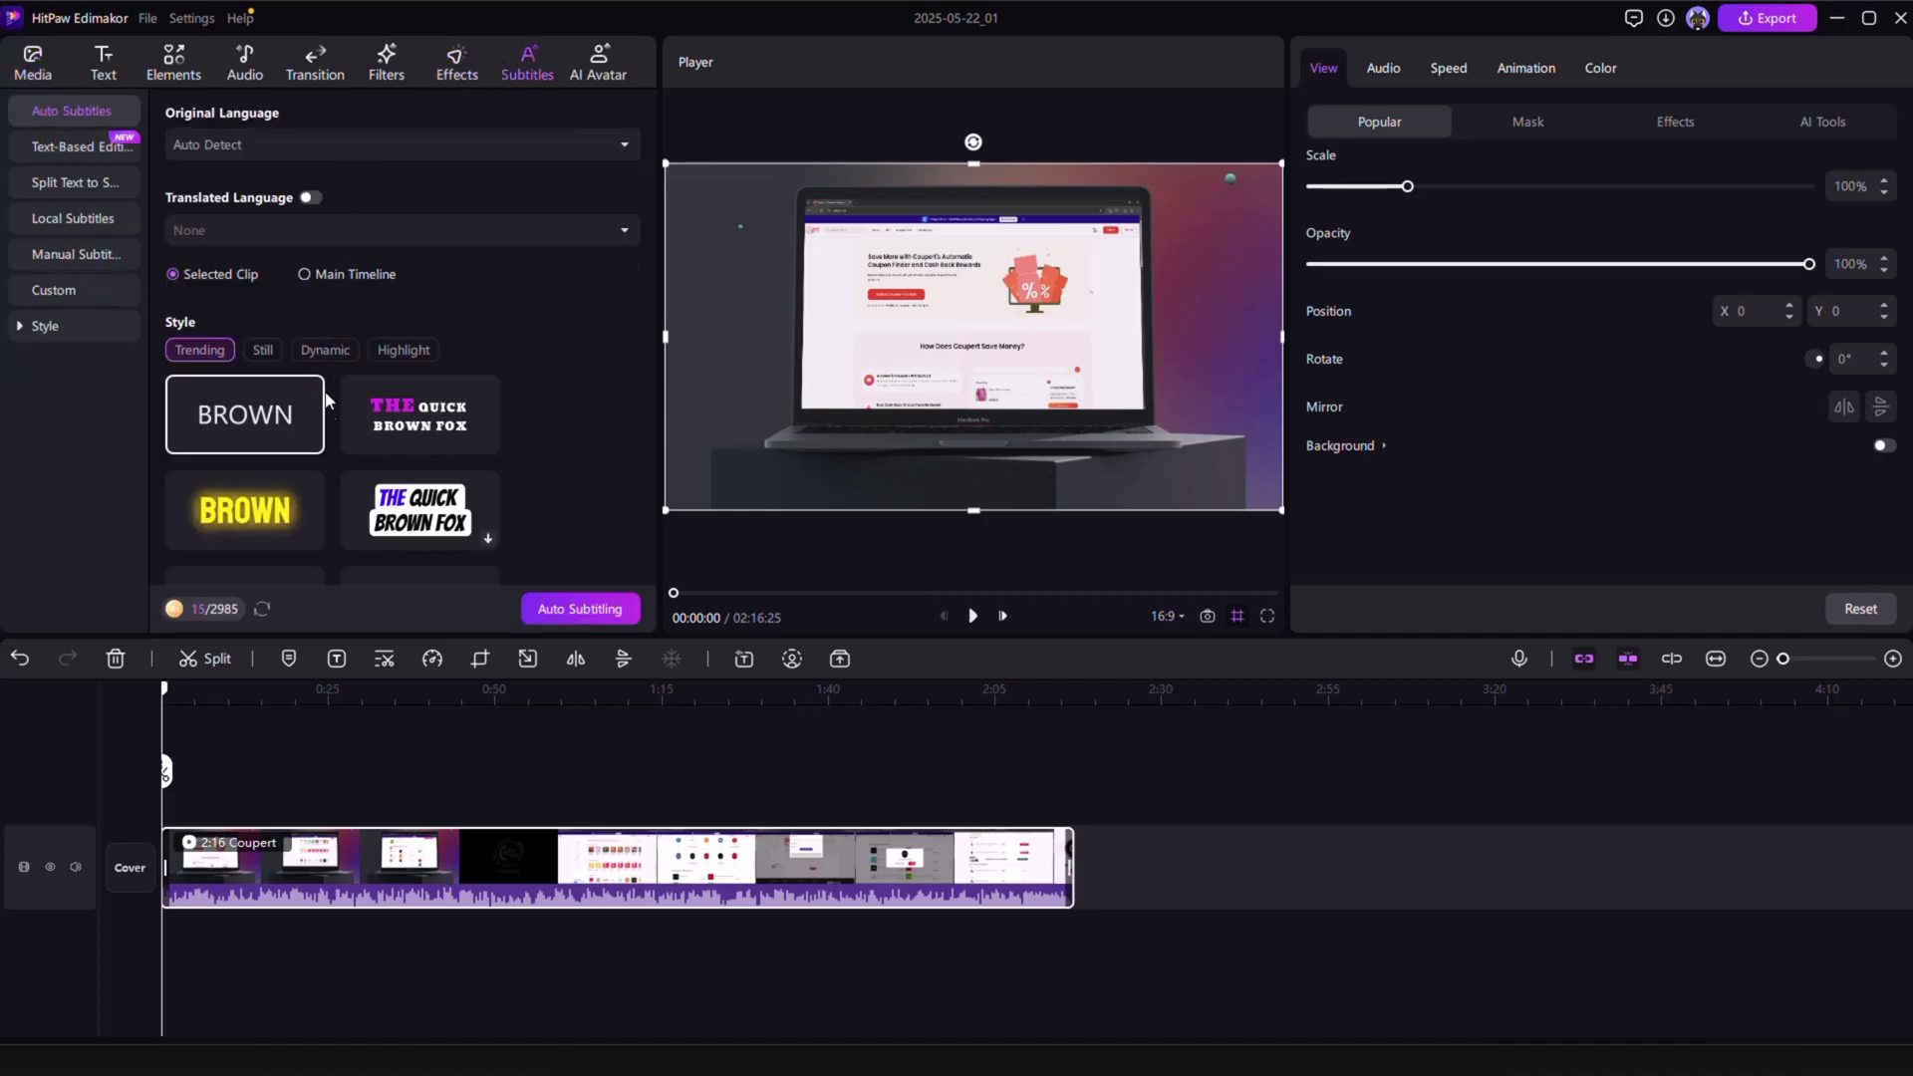
pyautogui.click(397, 144)
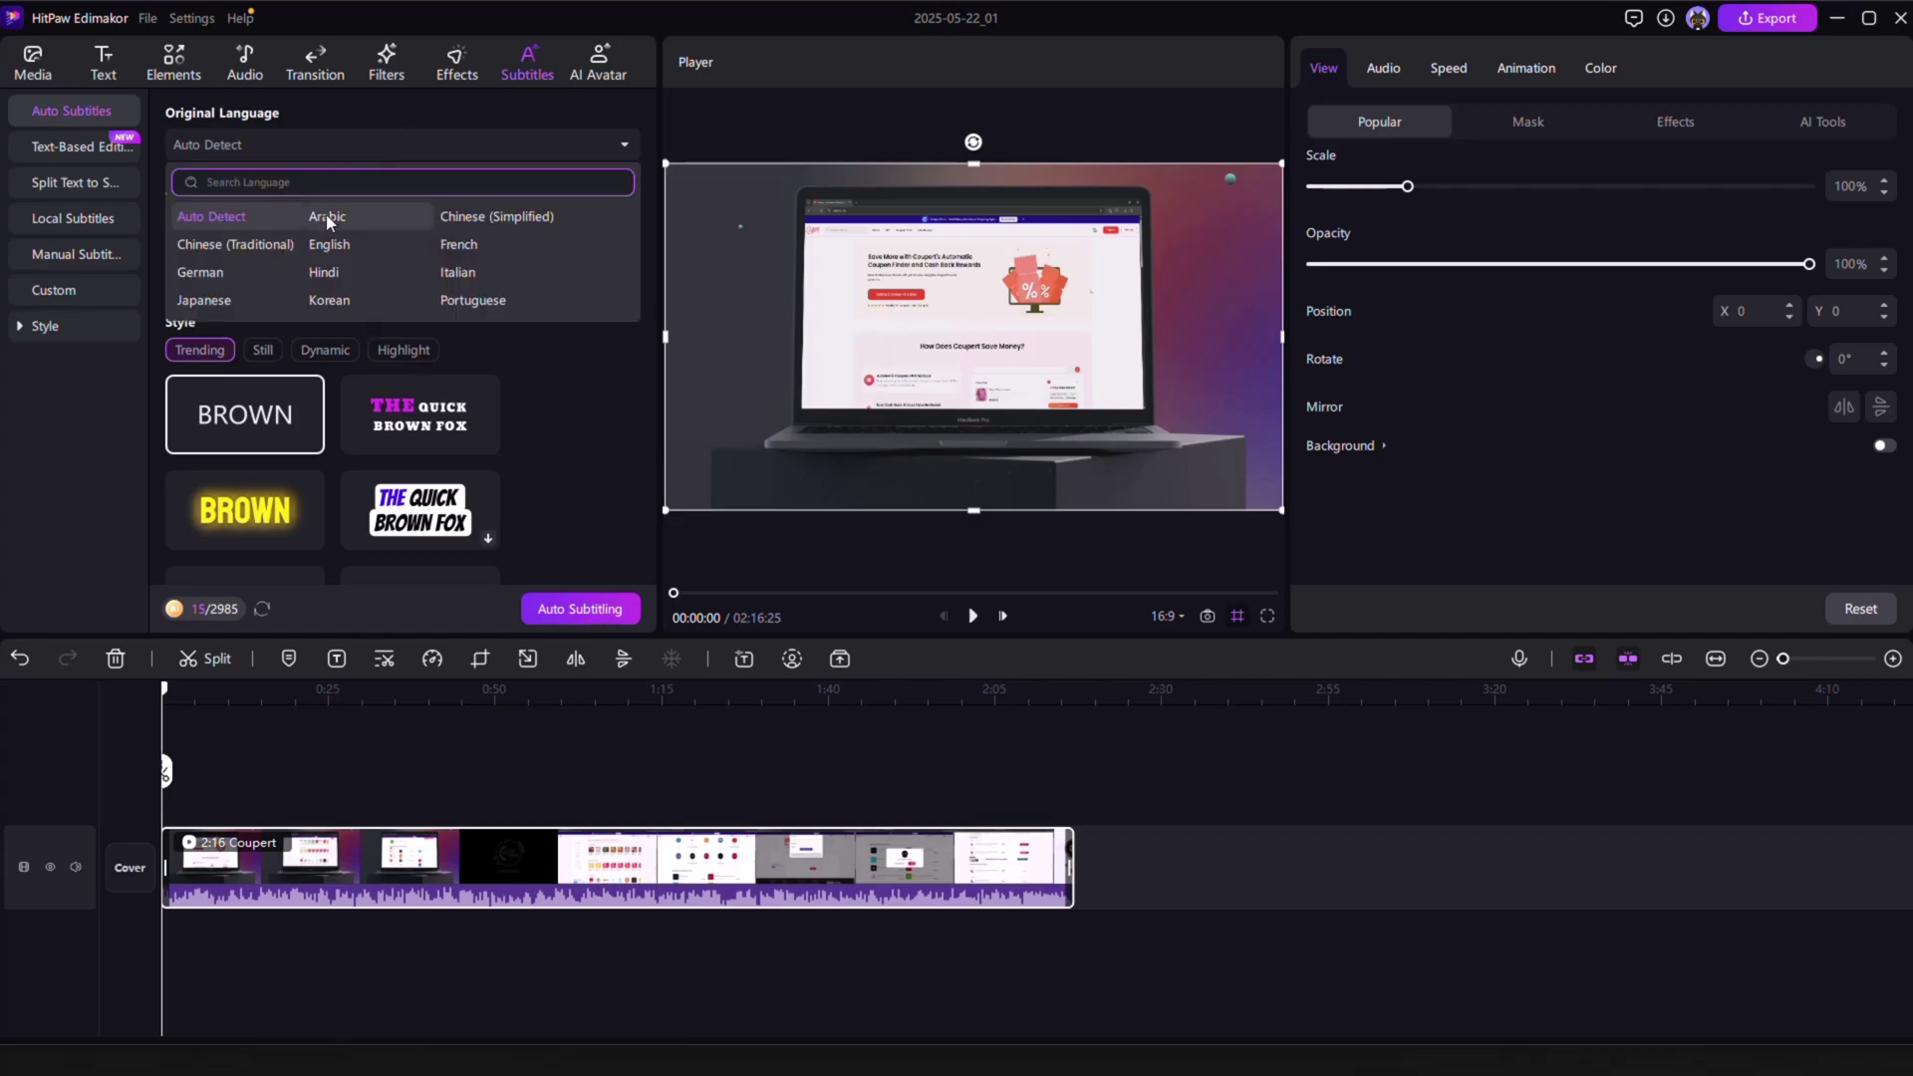
pyautogui.click(326, 242)
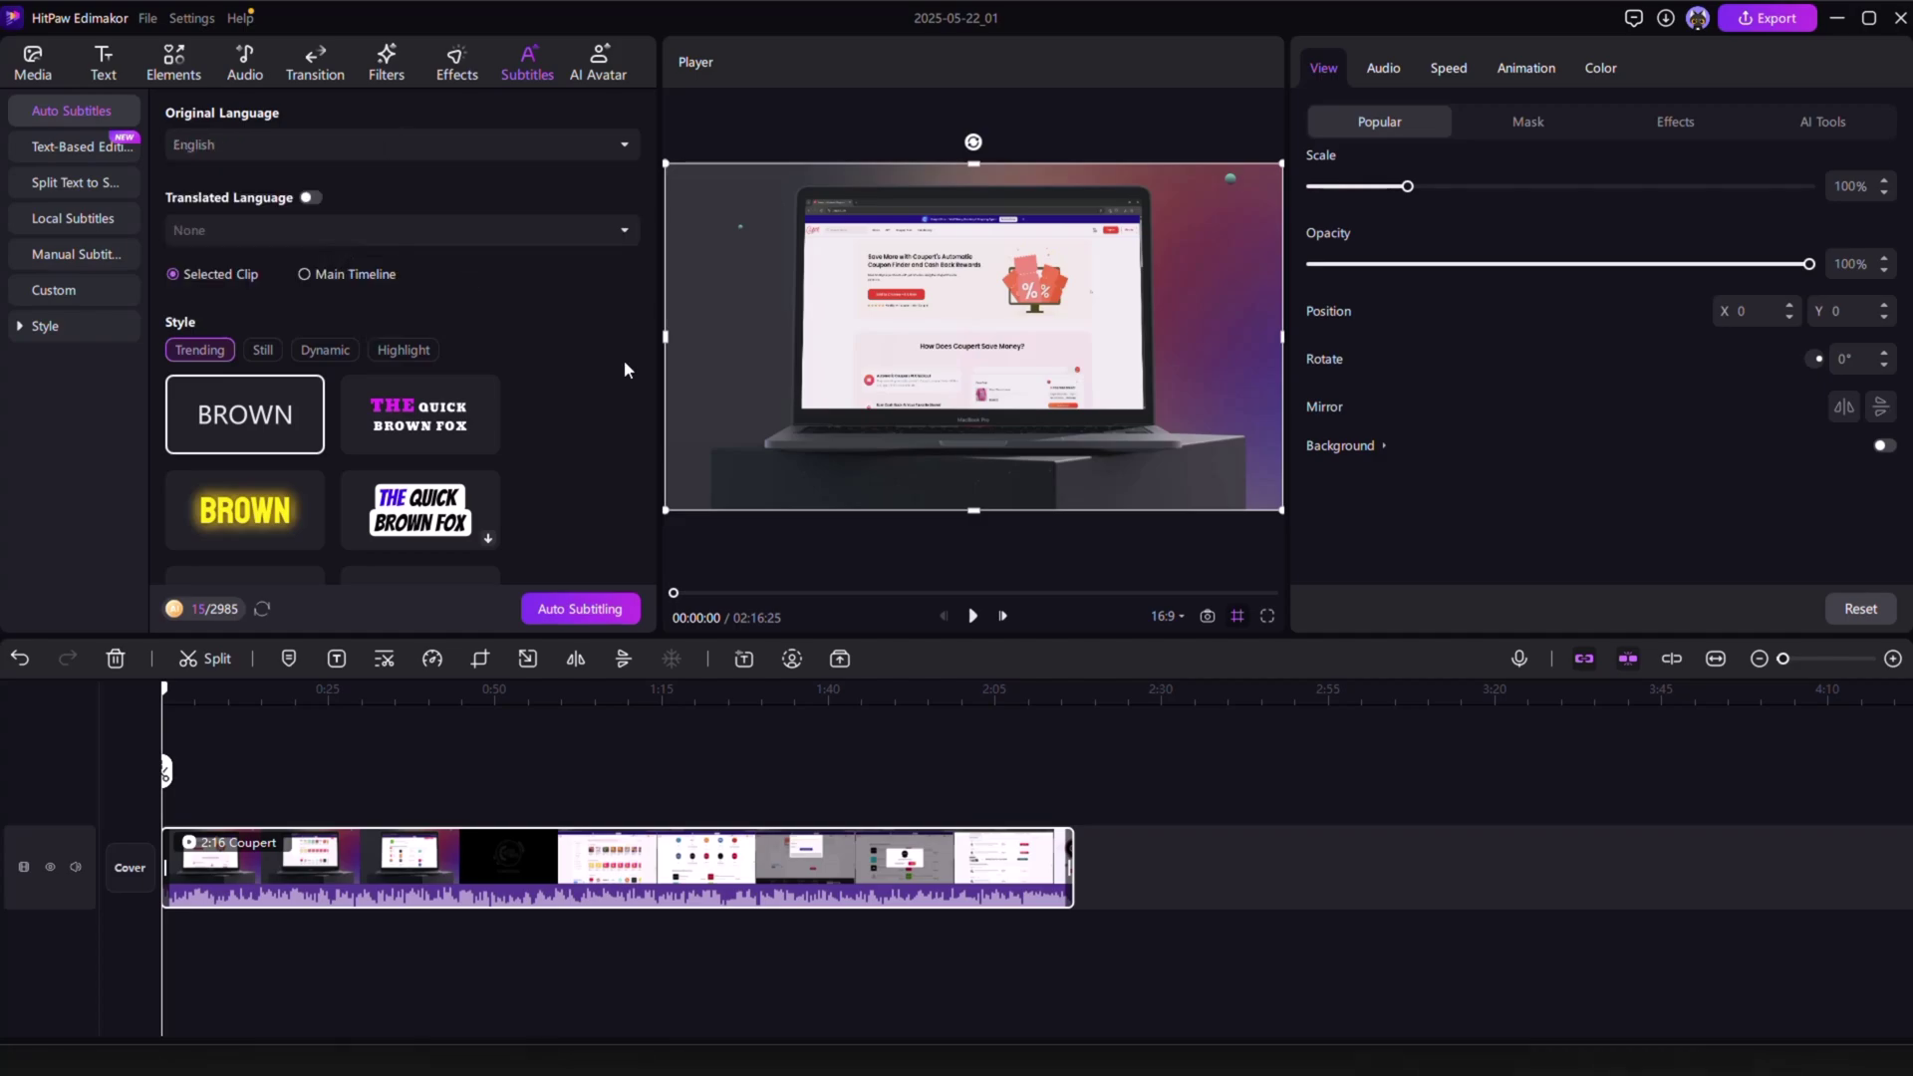
pyautogui.click(574, 612)
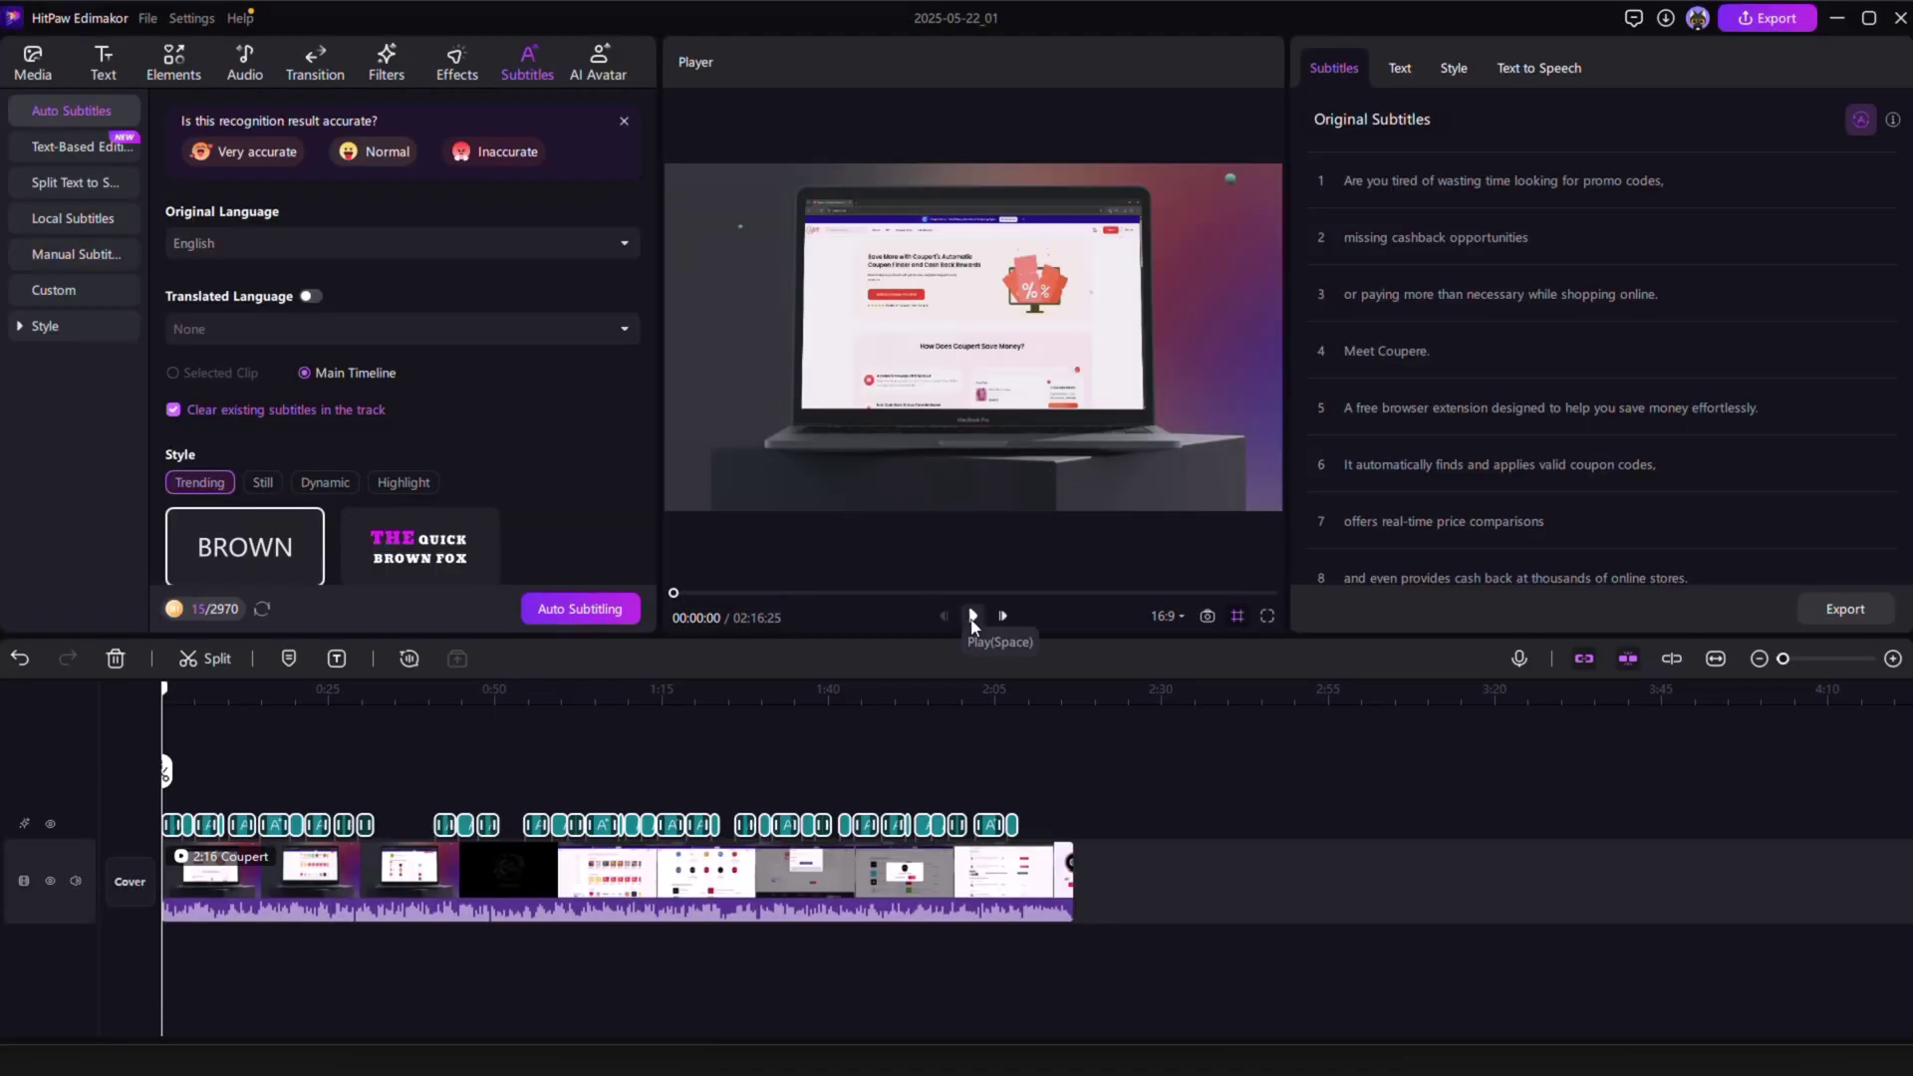
pyautogui.click(973, 617)
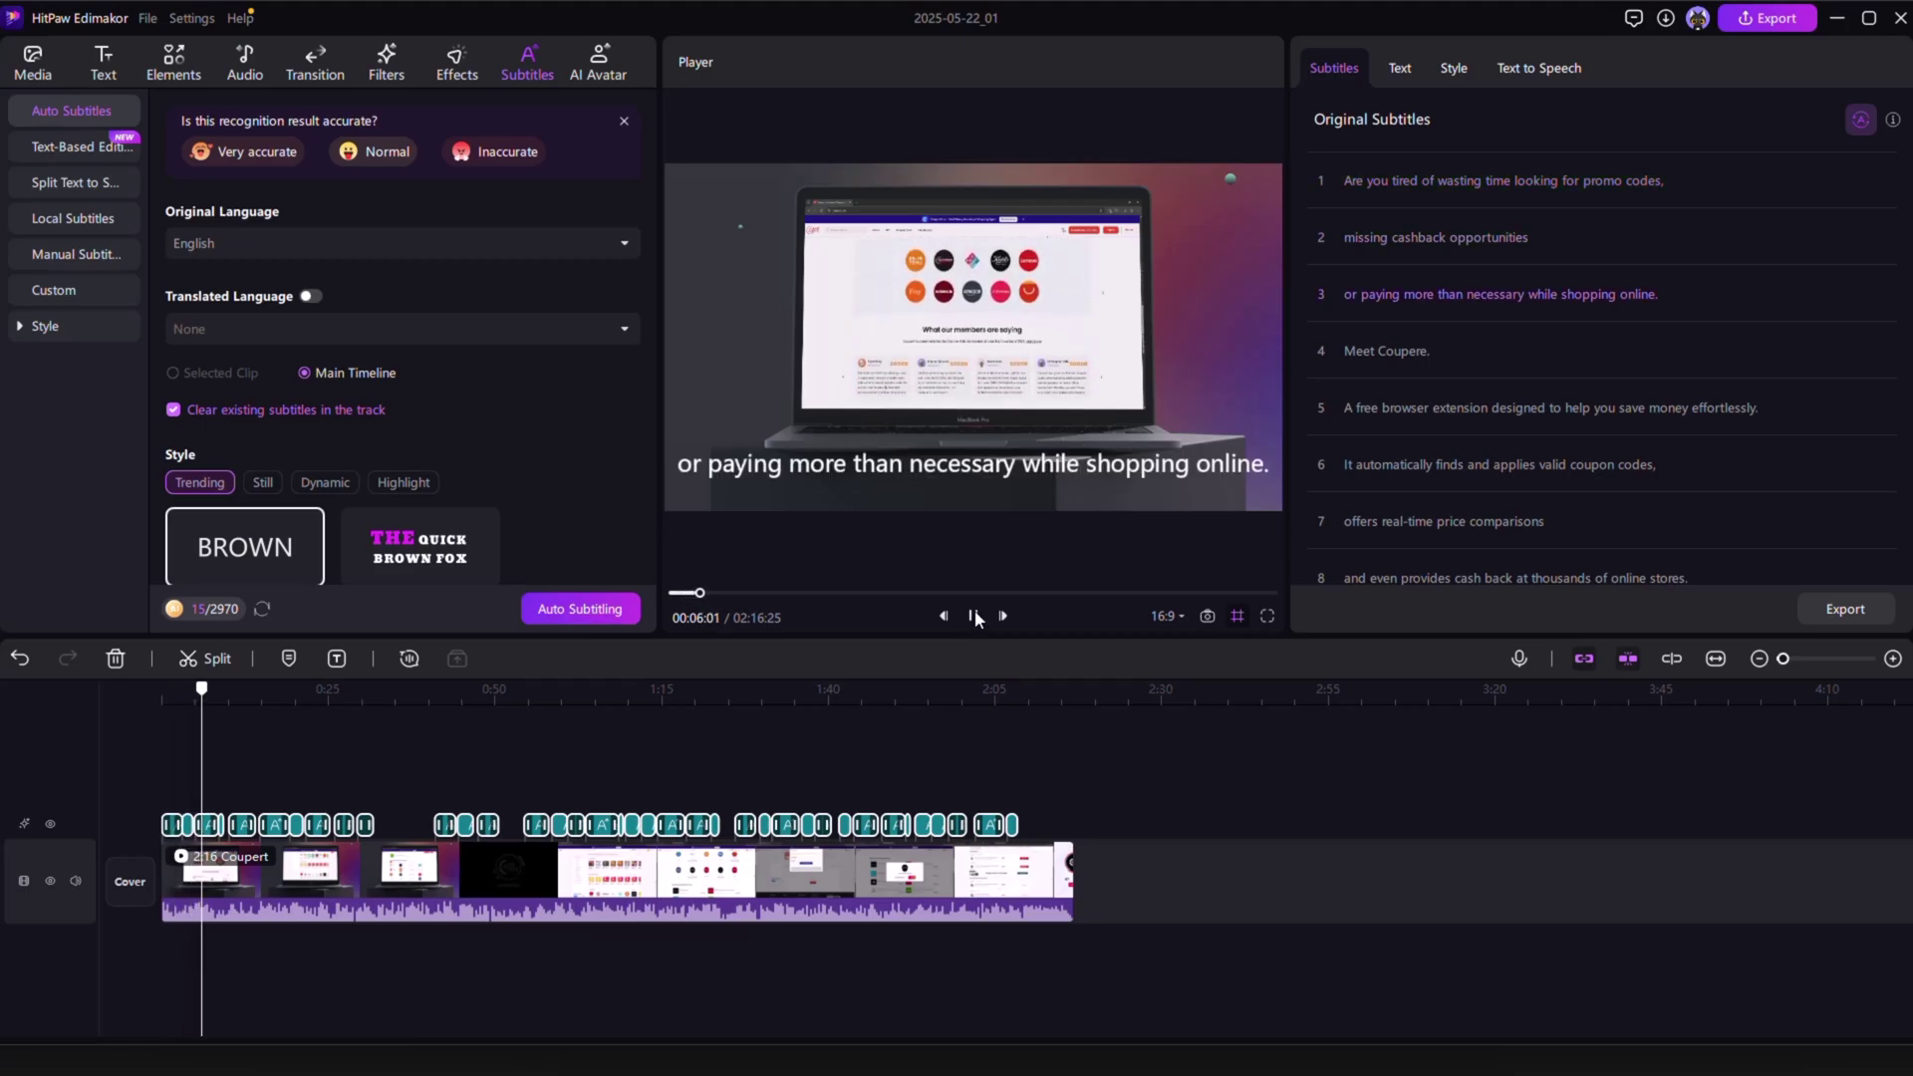
pyautogui.click(975, 617)
# Examine the translation languages offered for auto subtitles and preview the trending style with the magenta first word
pyautogui.click(312, 296)
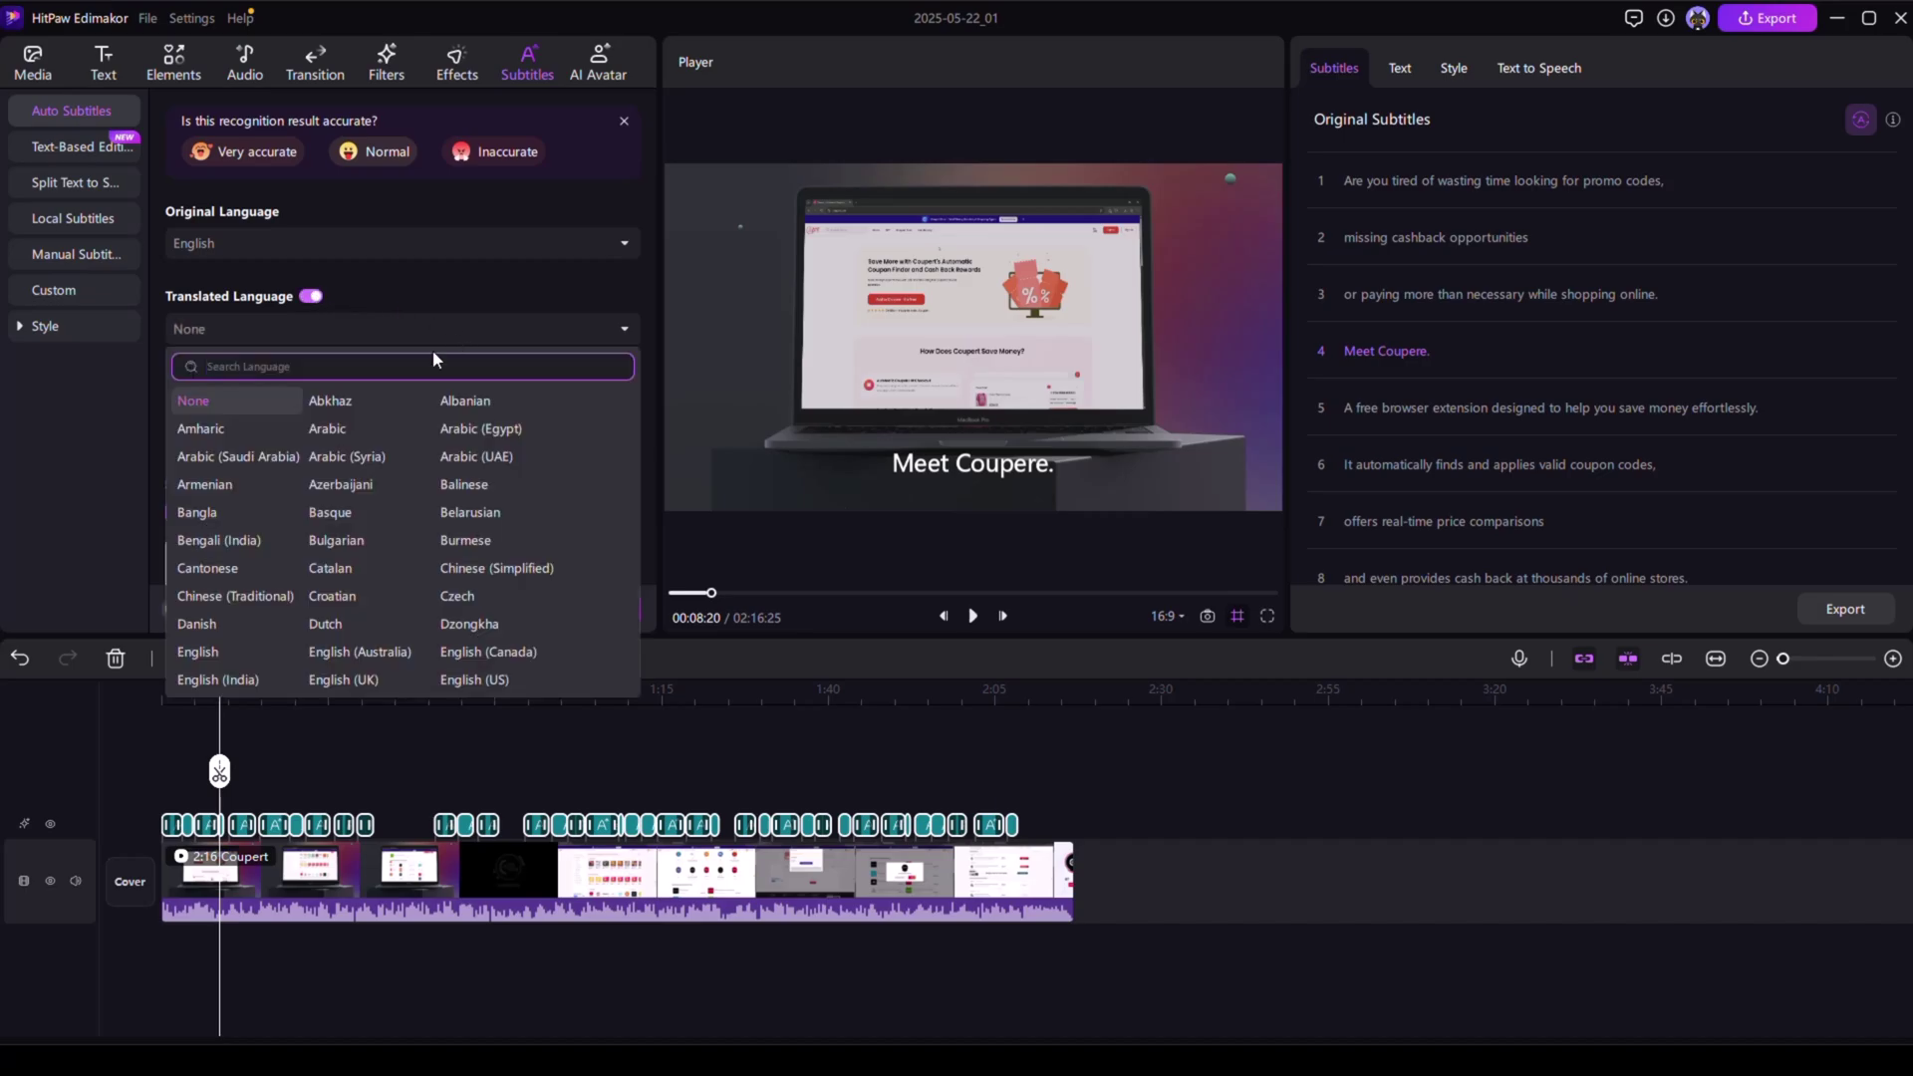
pyautogui.scroll(-10, 459, 603)
pyautogui.scroll(10, 474, 591)
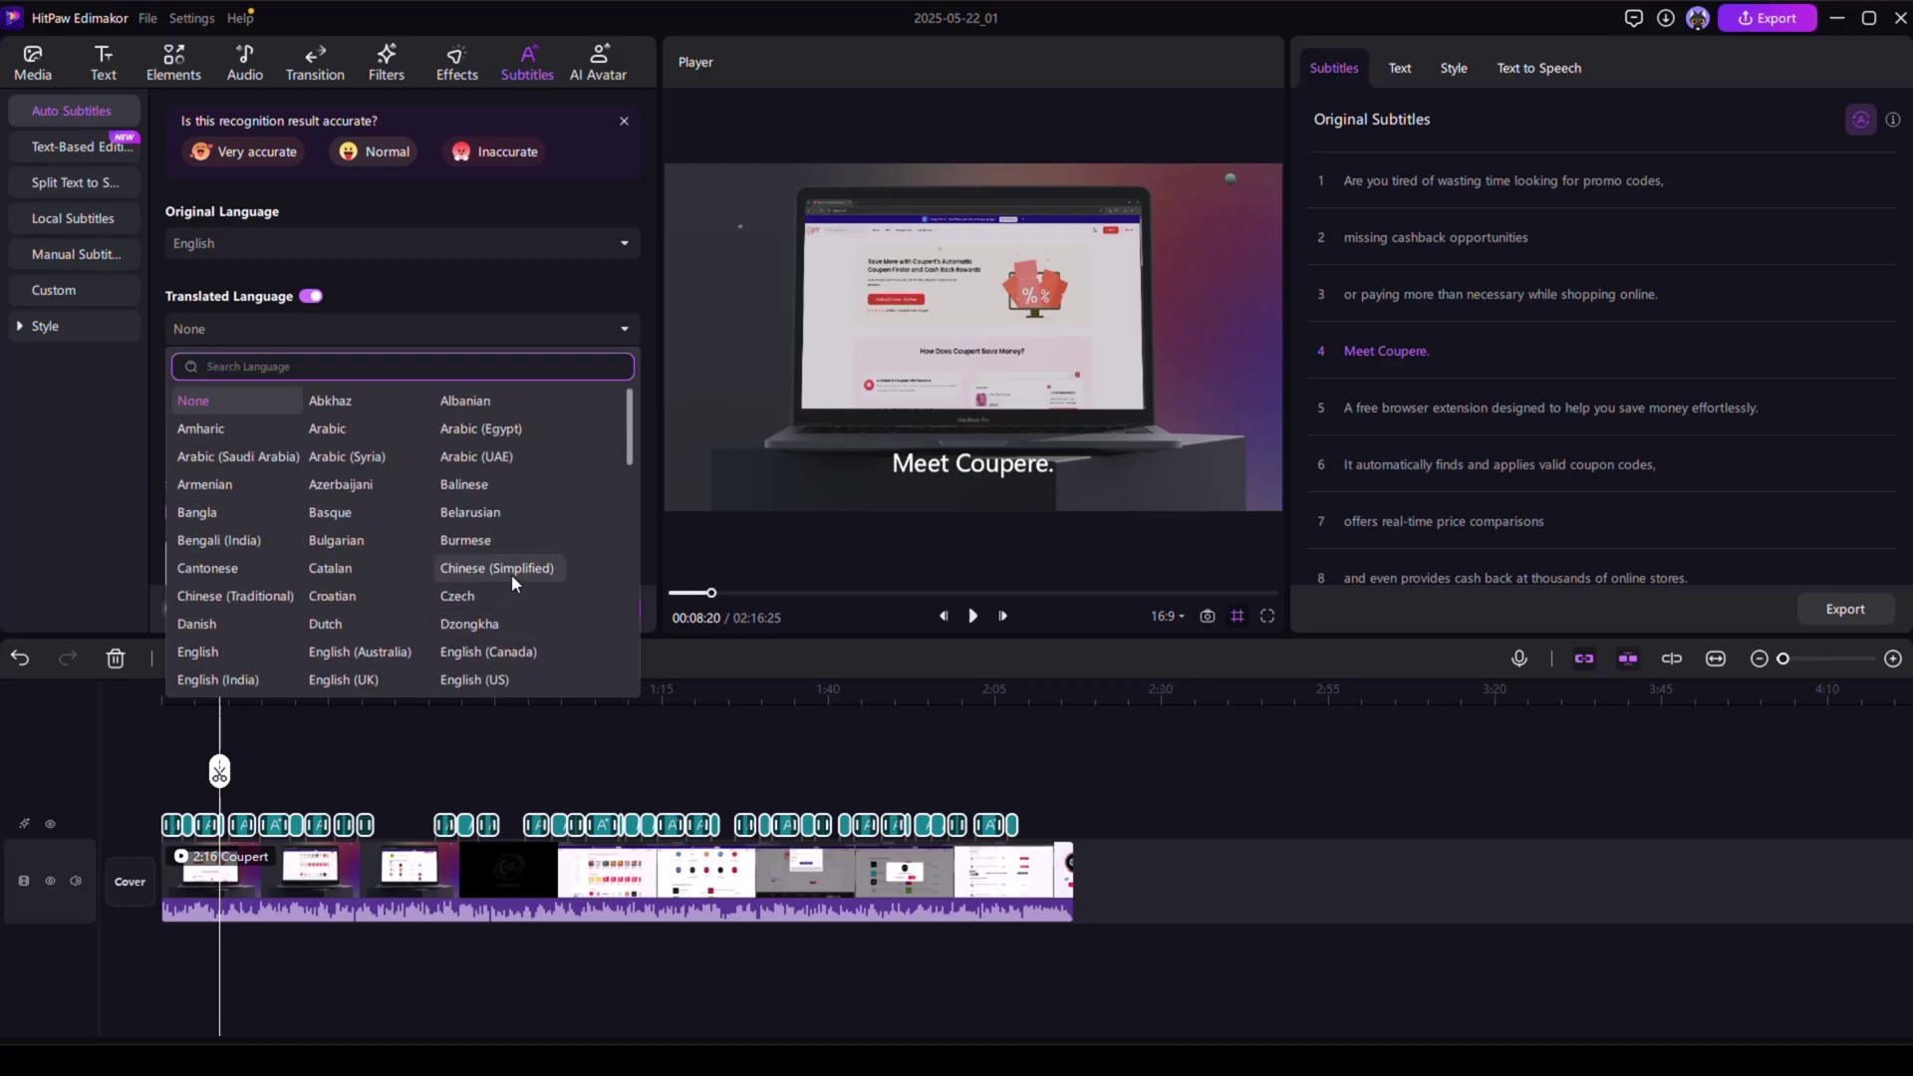
pyautogui.scroll(-5, 454, 283)
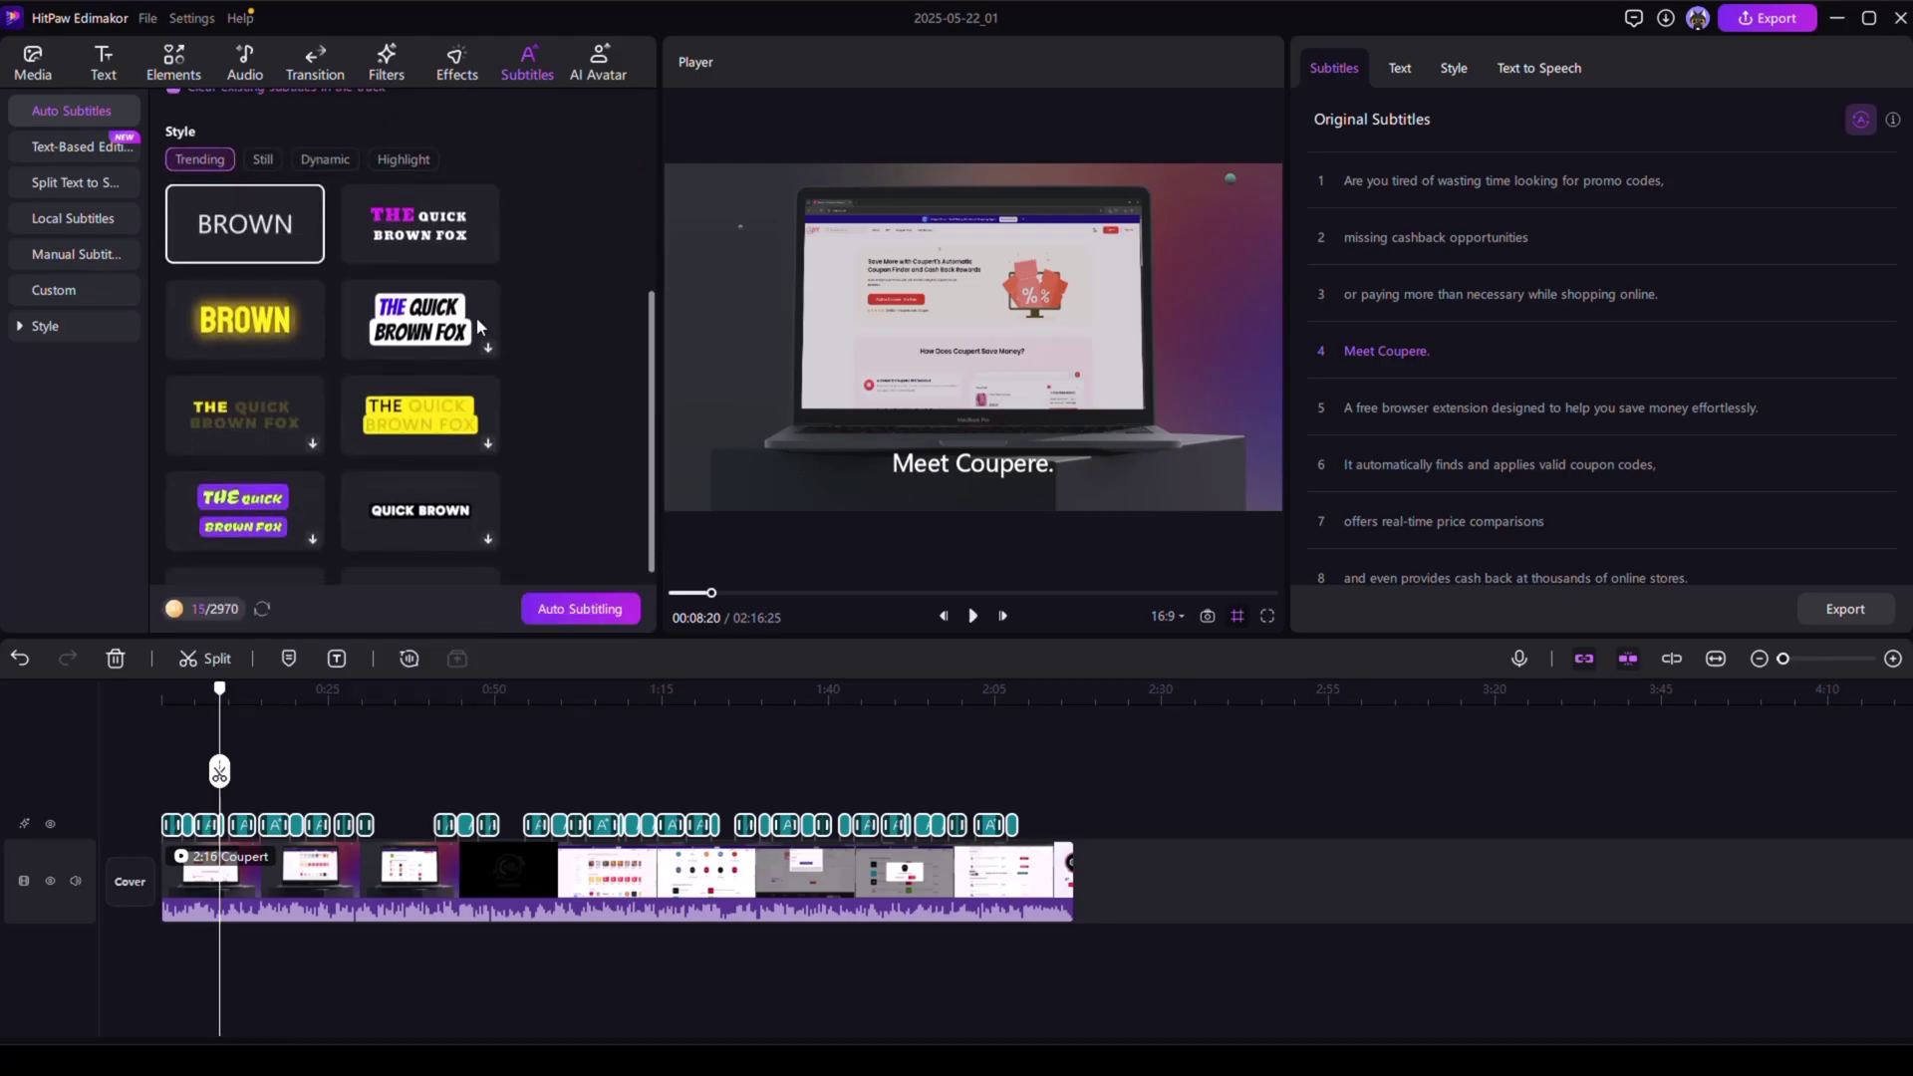
pyautogui.click(421, 202)
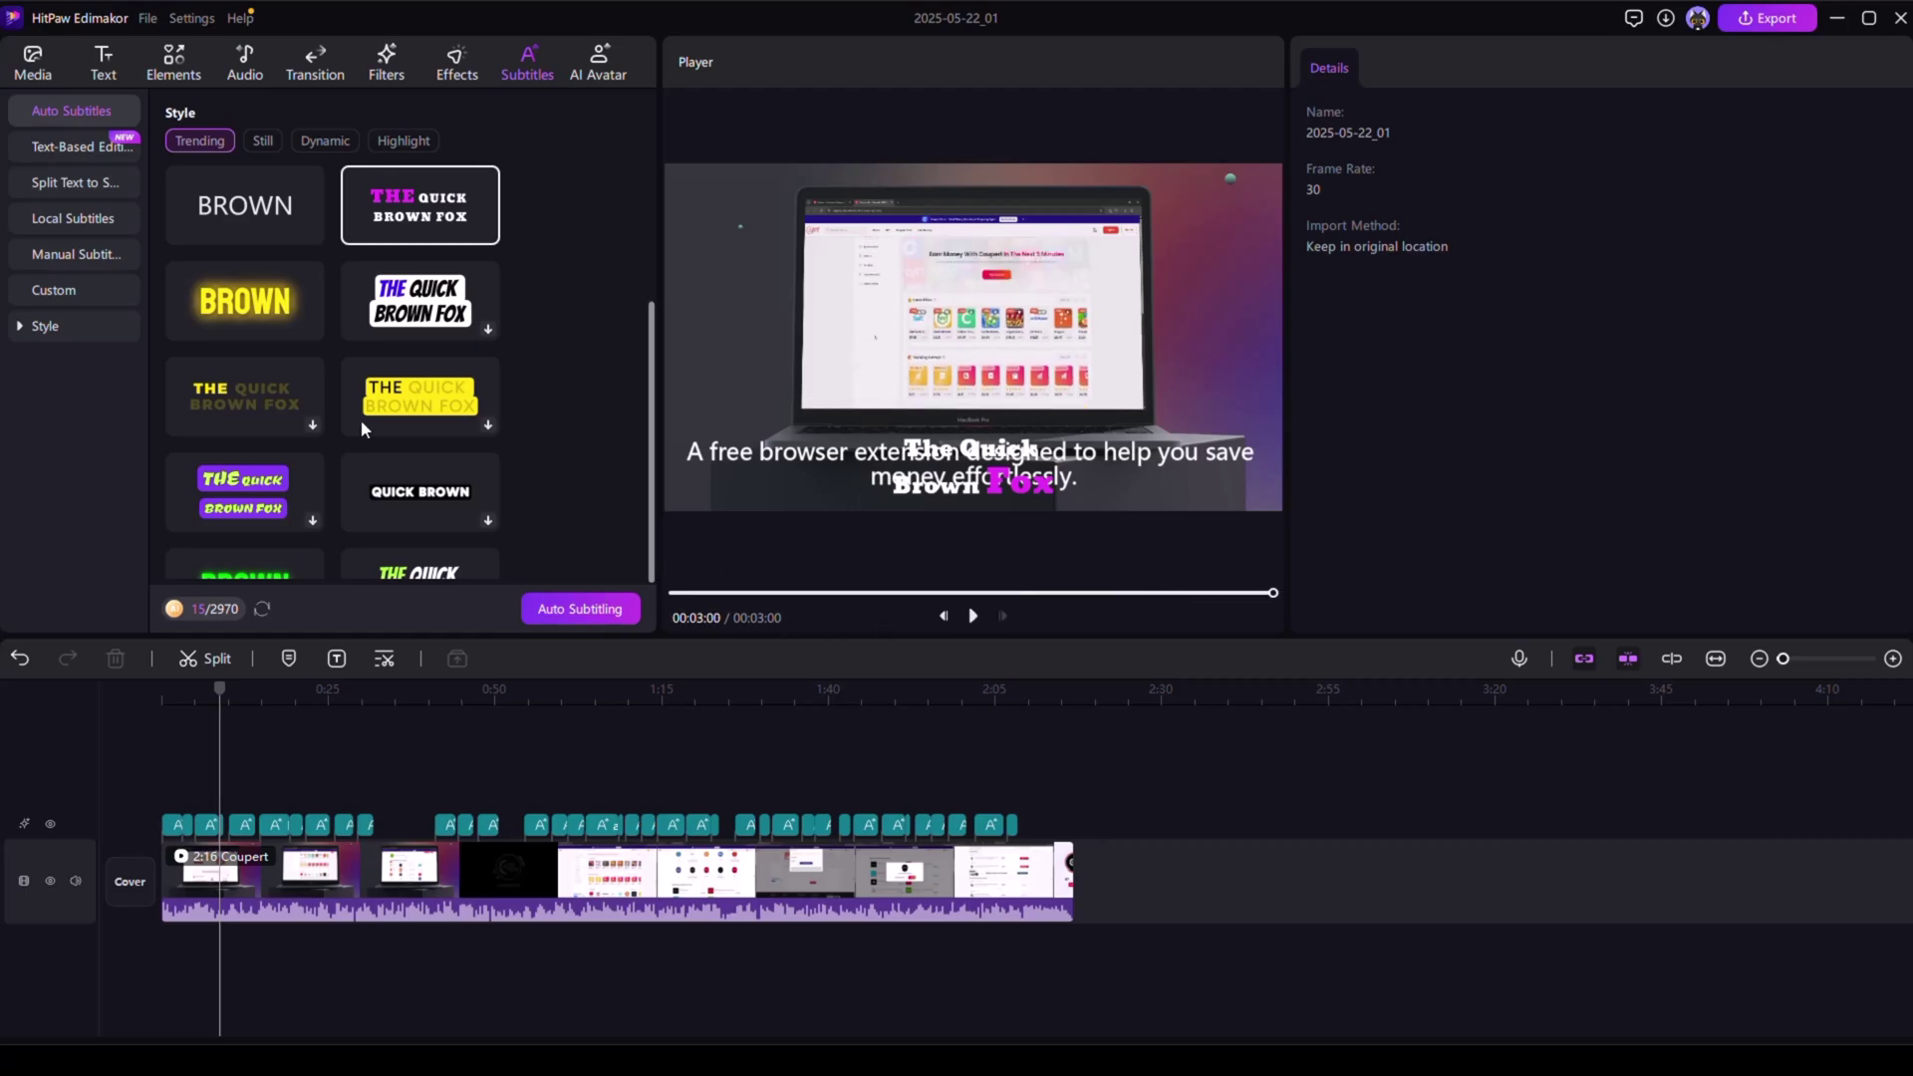
pyautogui.scroll(5, 553, 401)
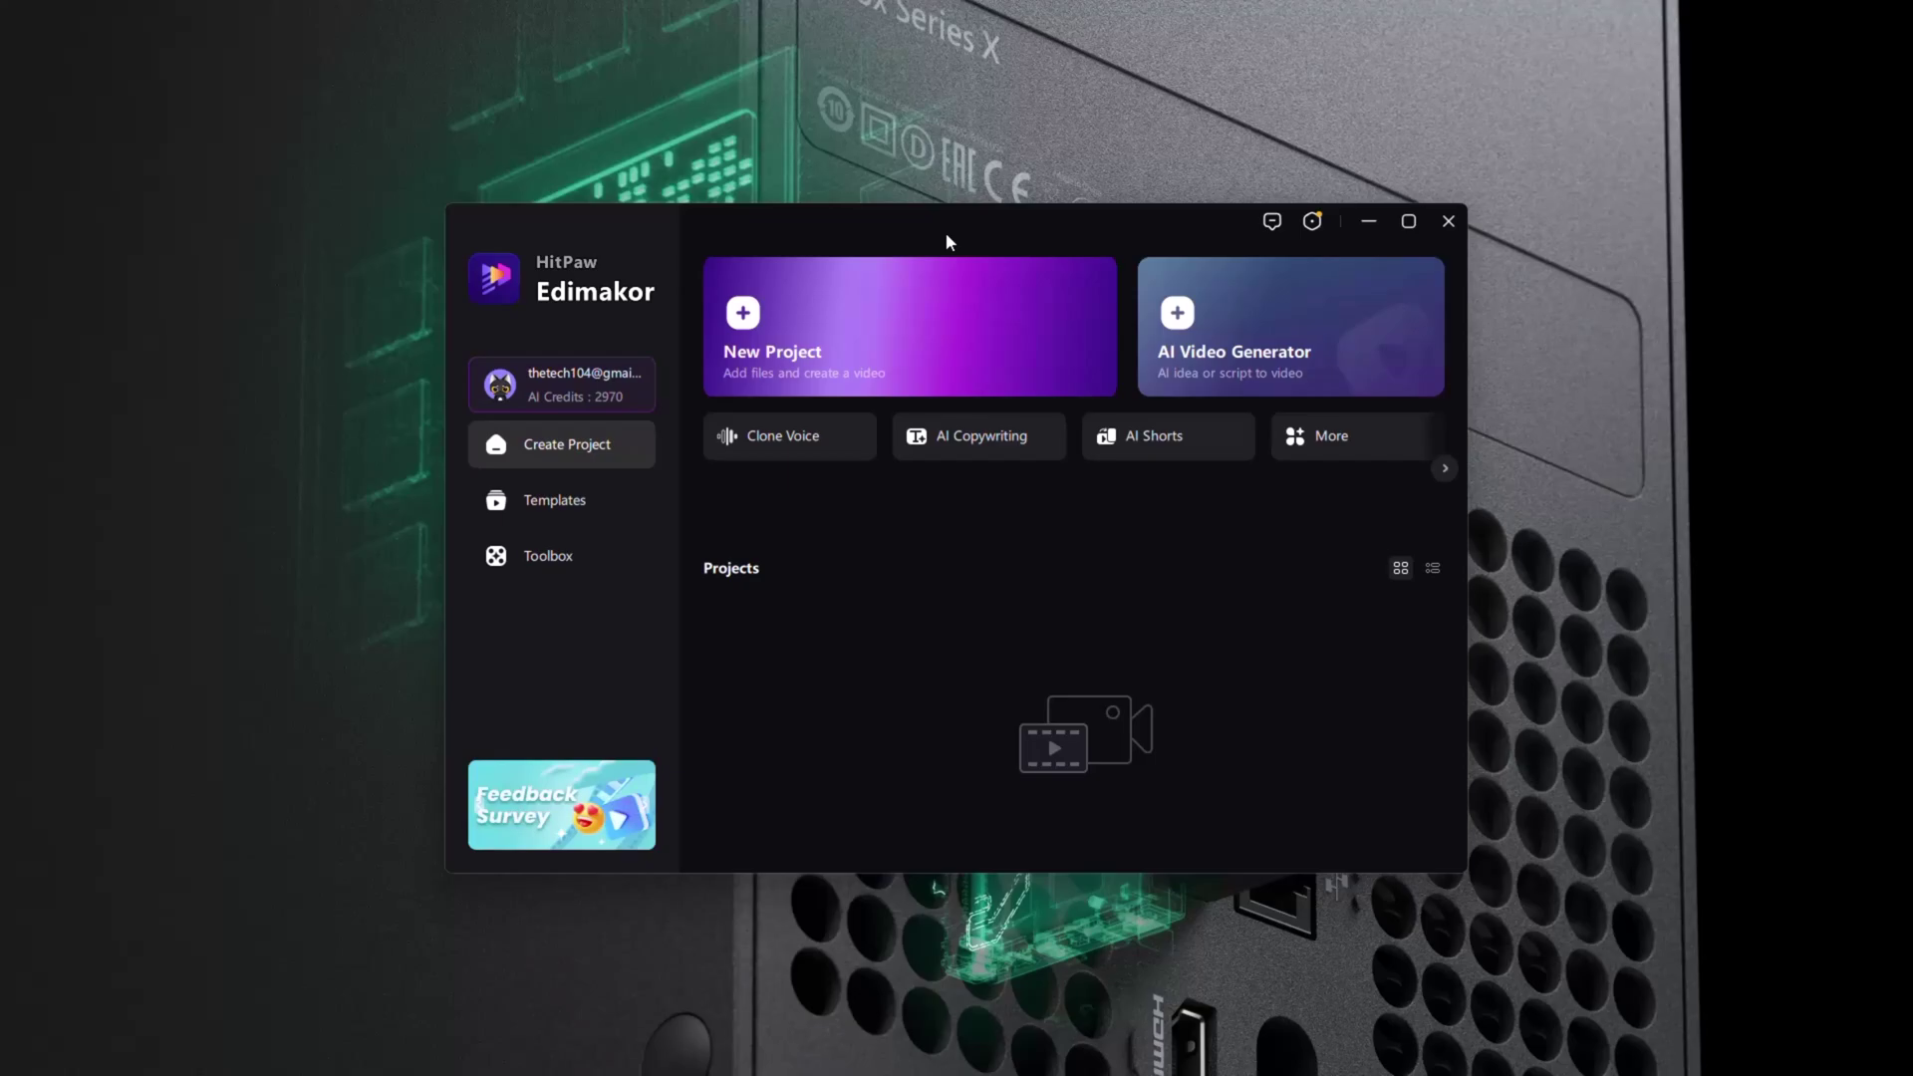
# Apply Noise Reduction, Fast Beat Detection and Vocal Remover to the Dream It - TrackTribe audio clip
pyautogui.click(1331, 436)
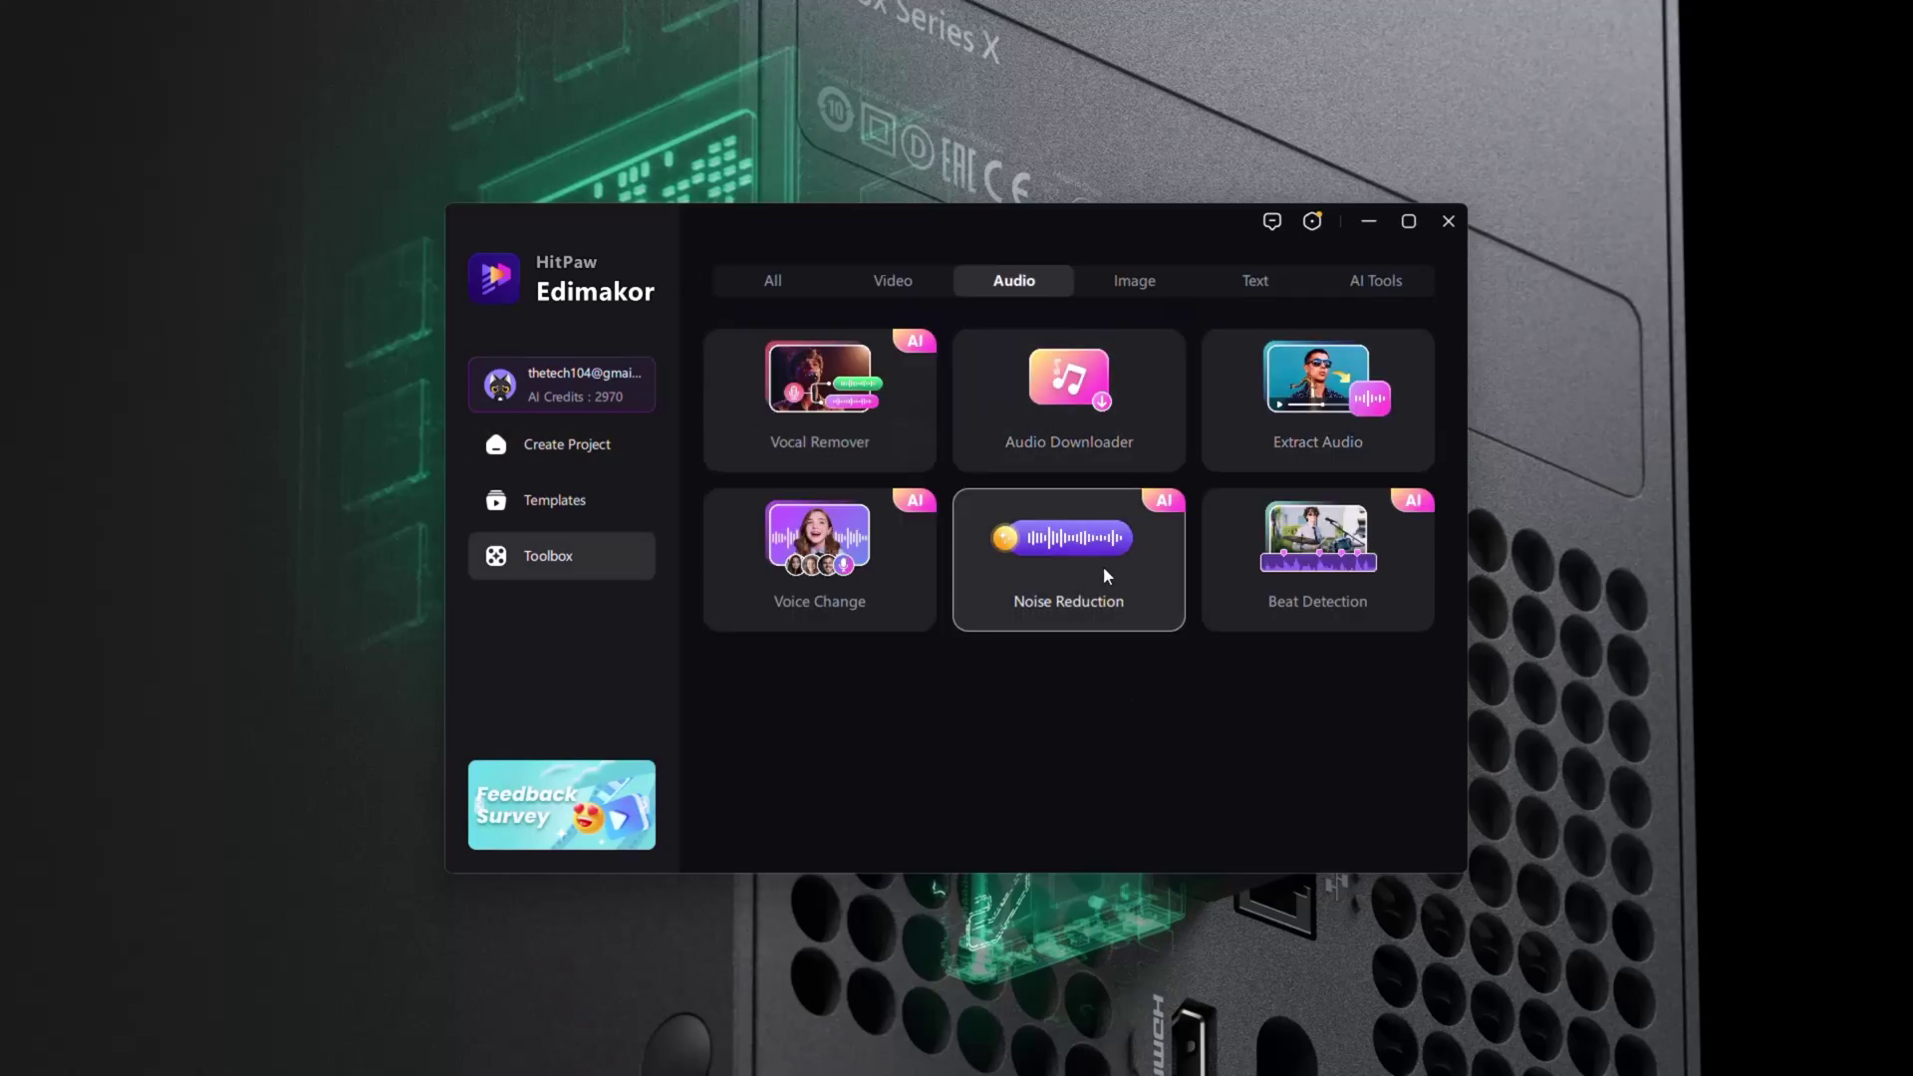
pyautogui.click(1109, 539)
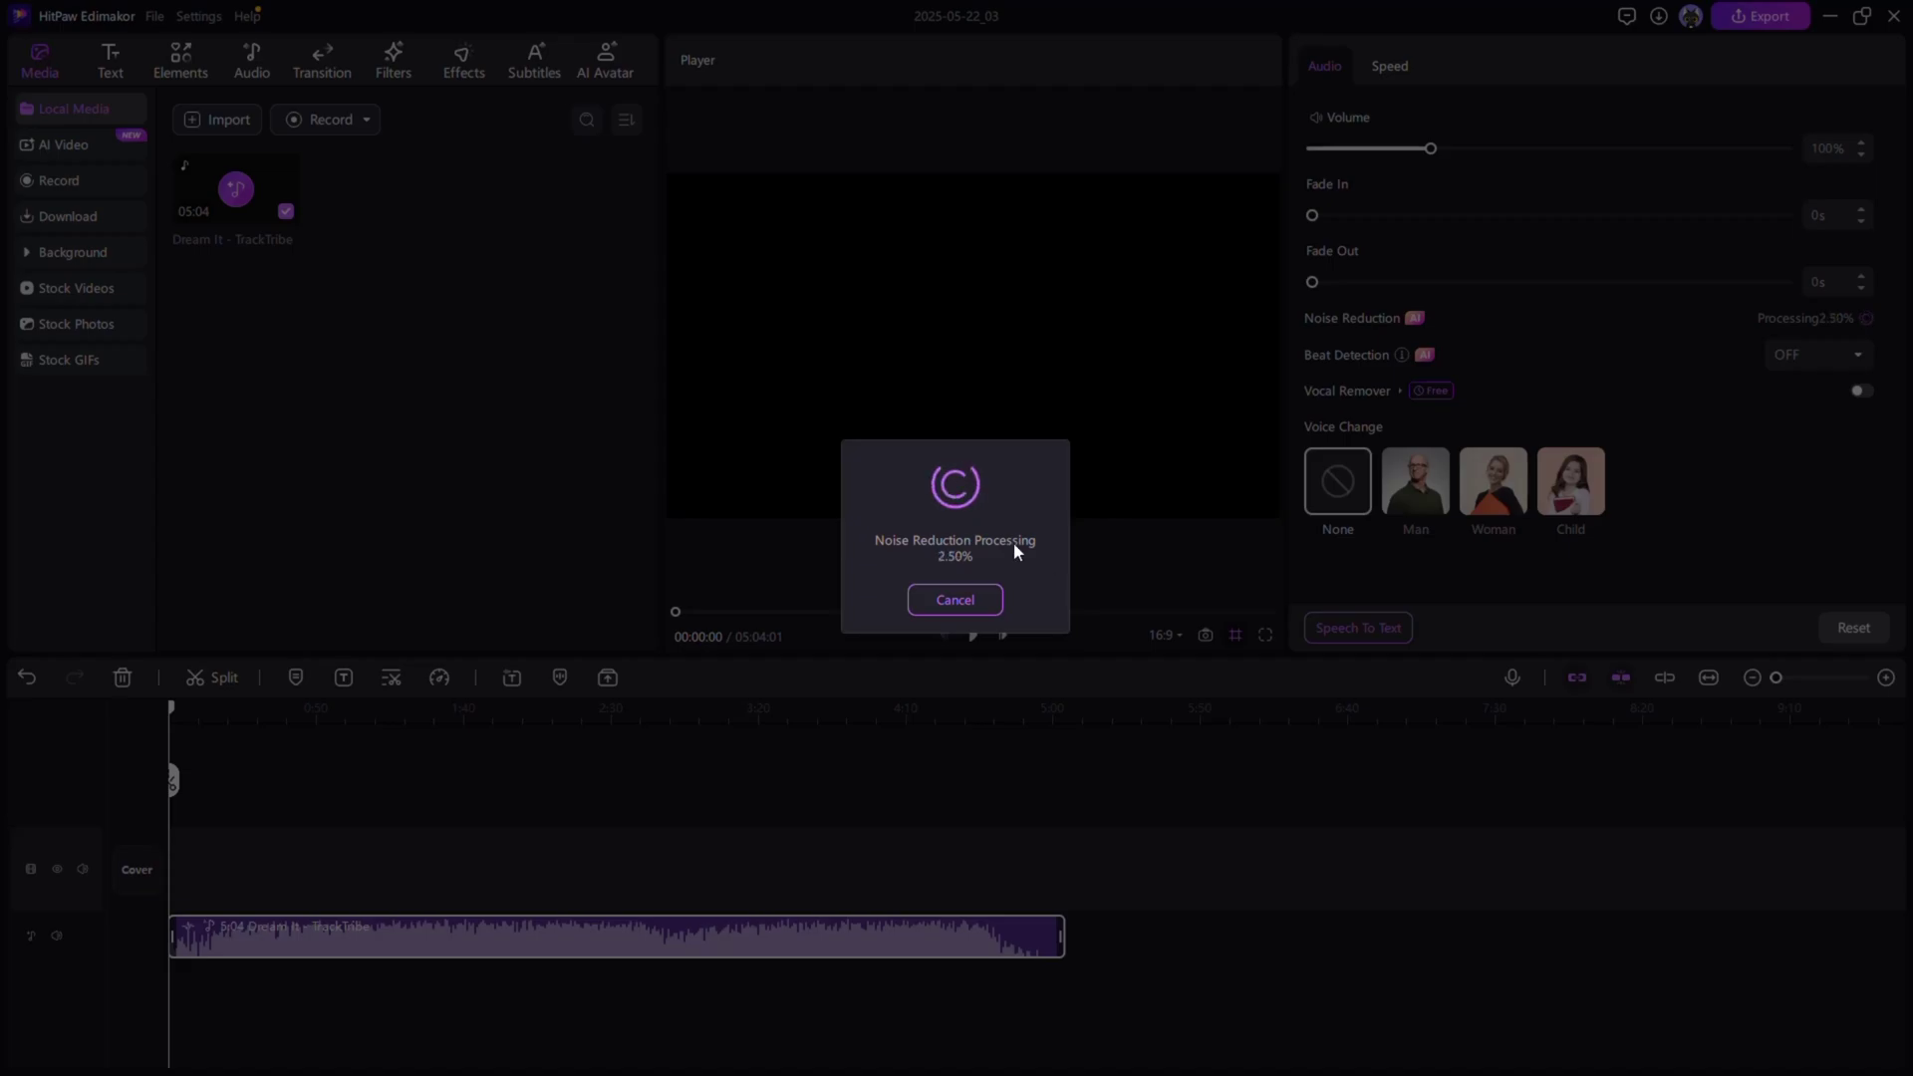
pyautogui.click(1820, 350)
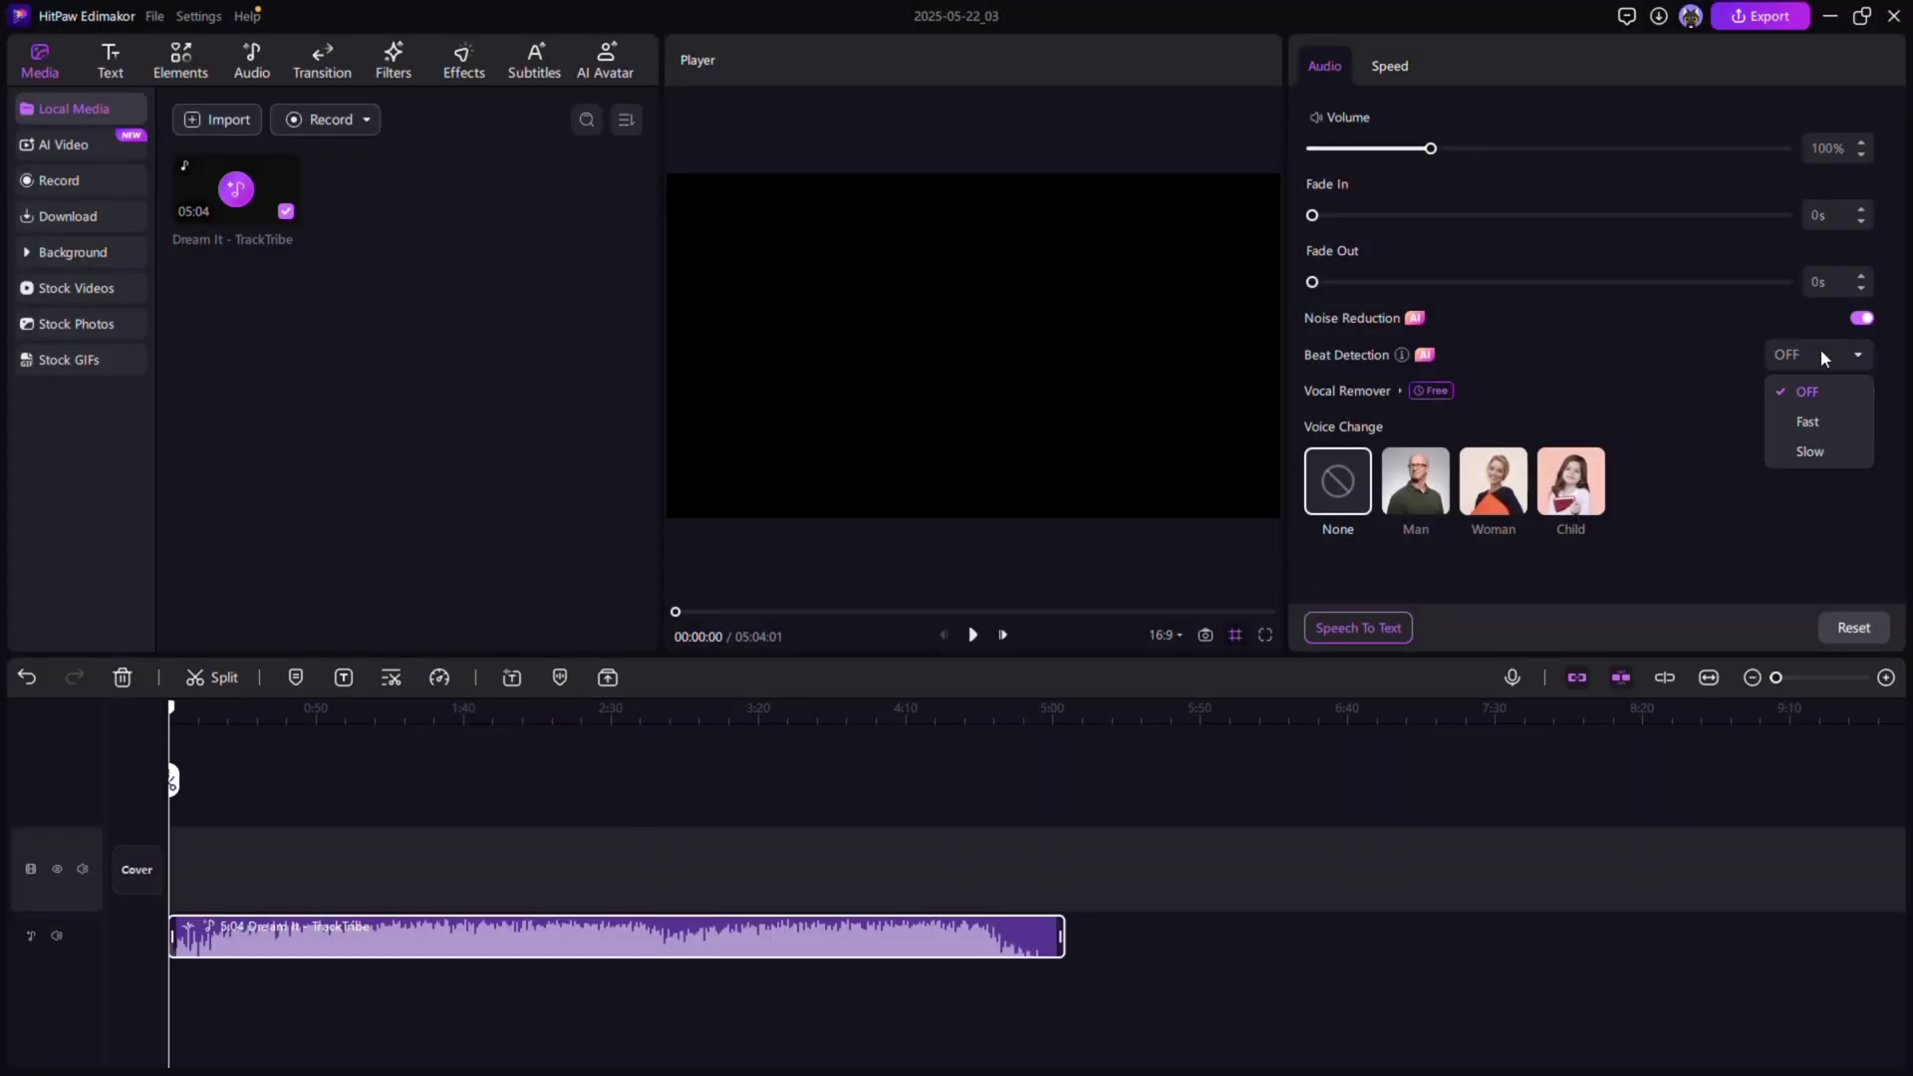
pyautogui.click(1813, 428)
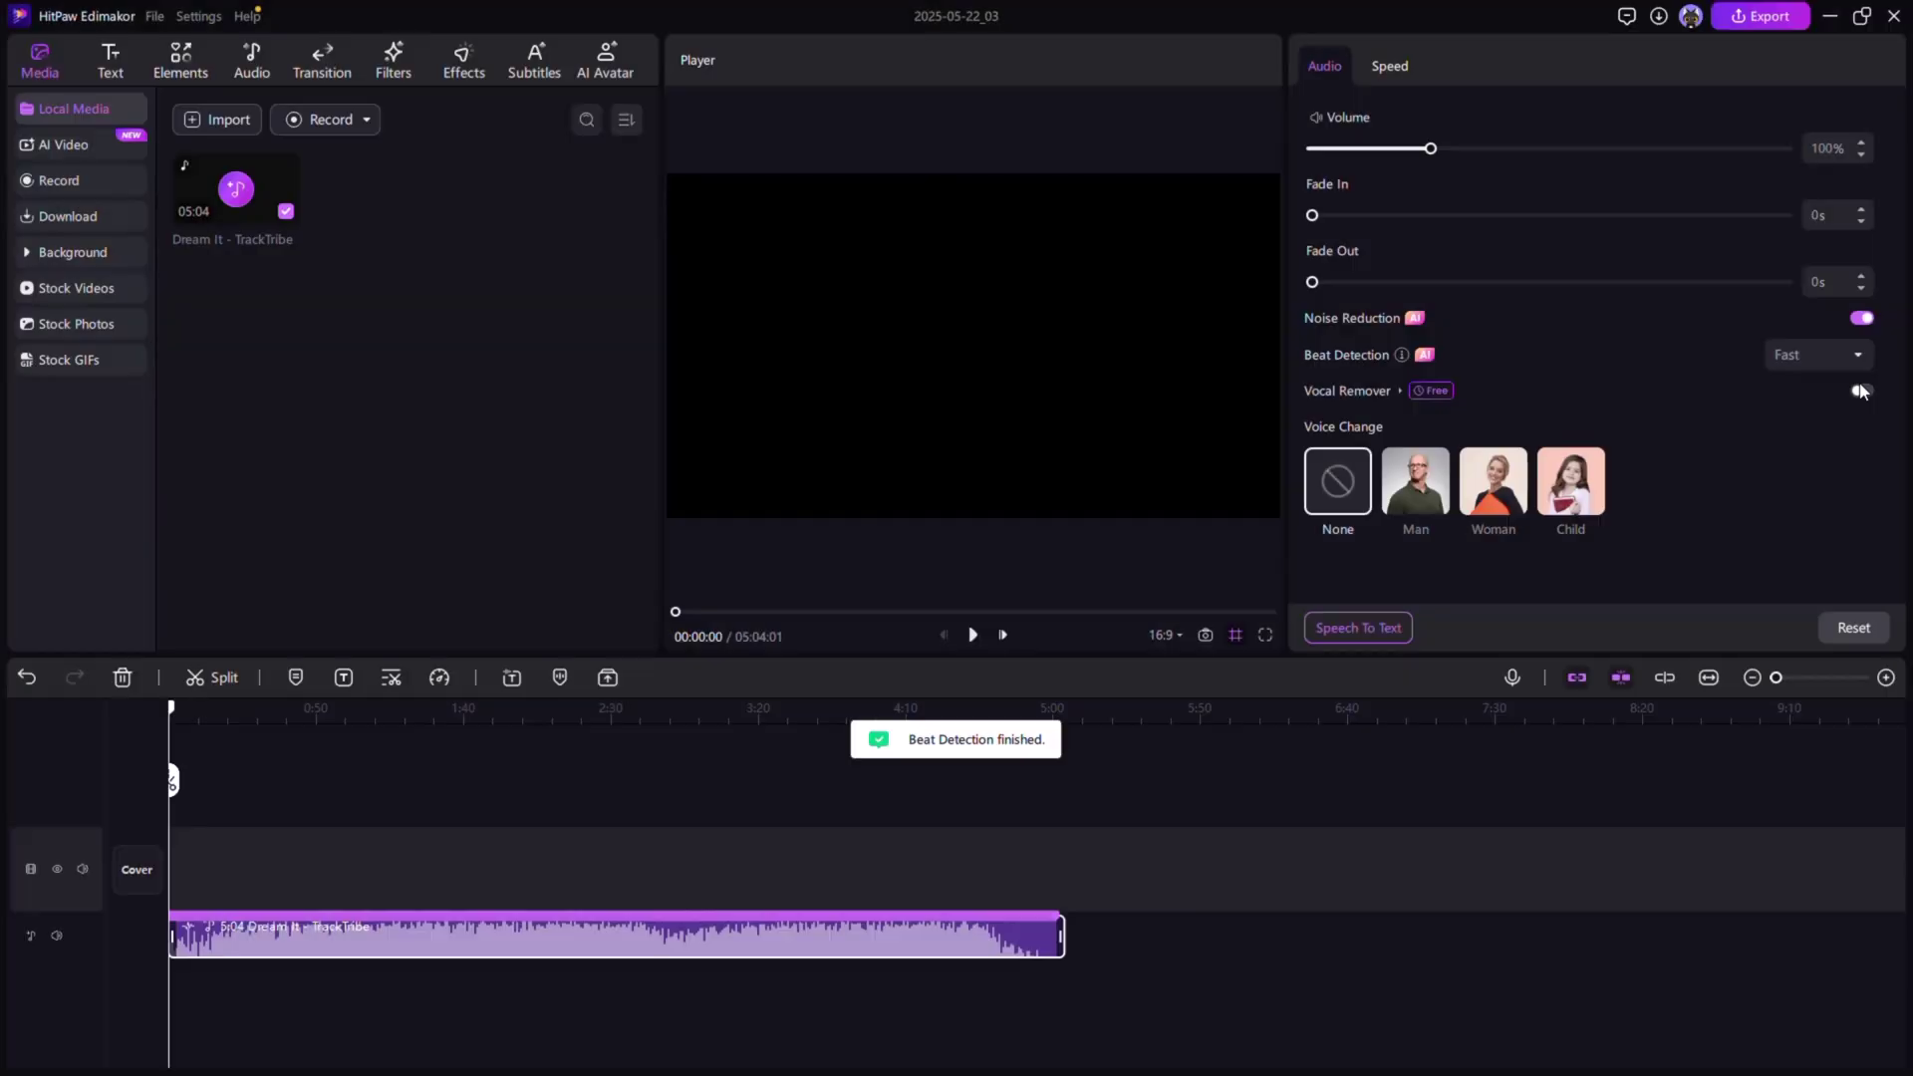
pyautogui.click(1859, 390)
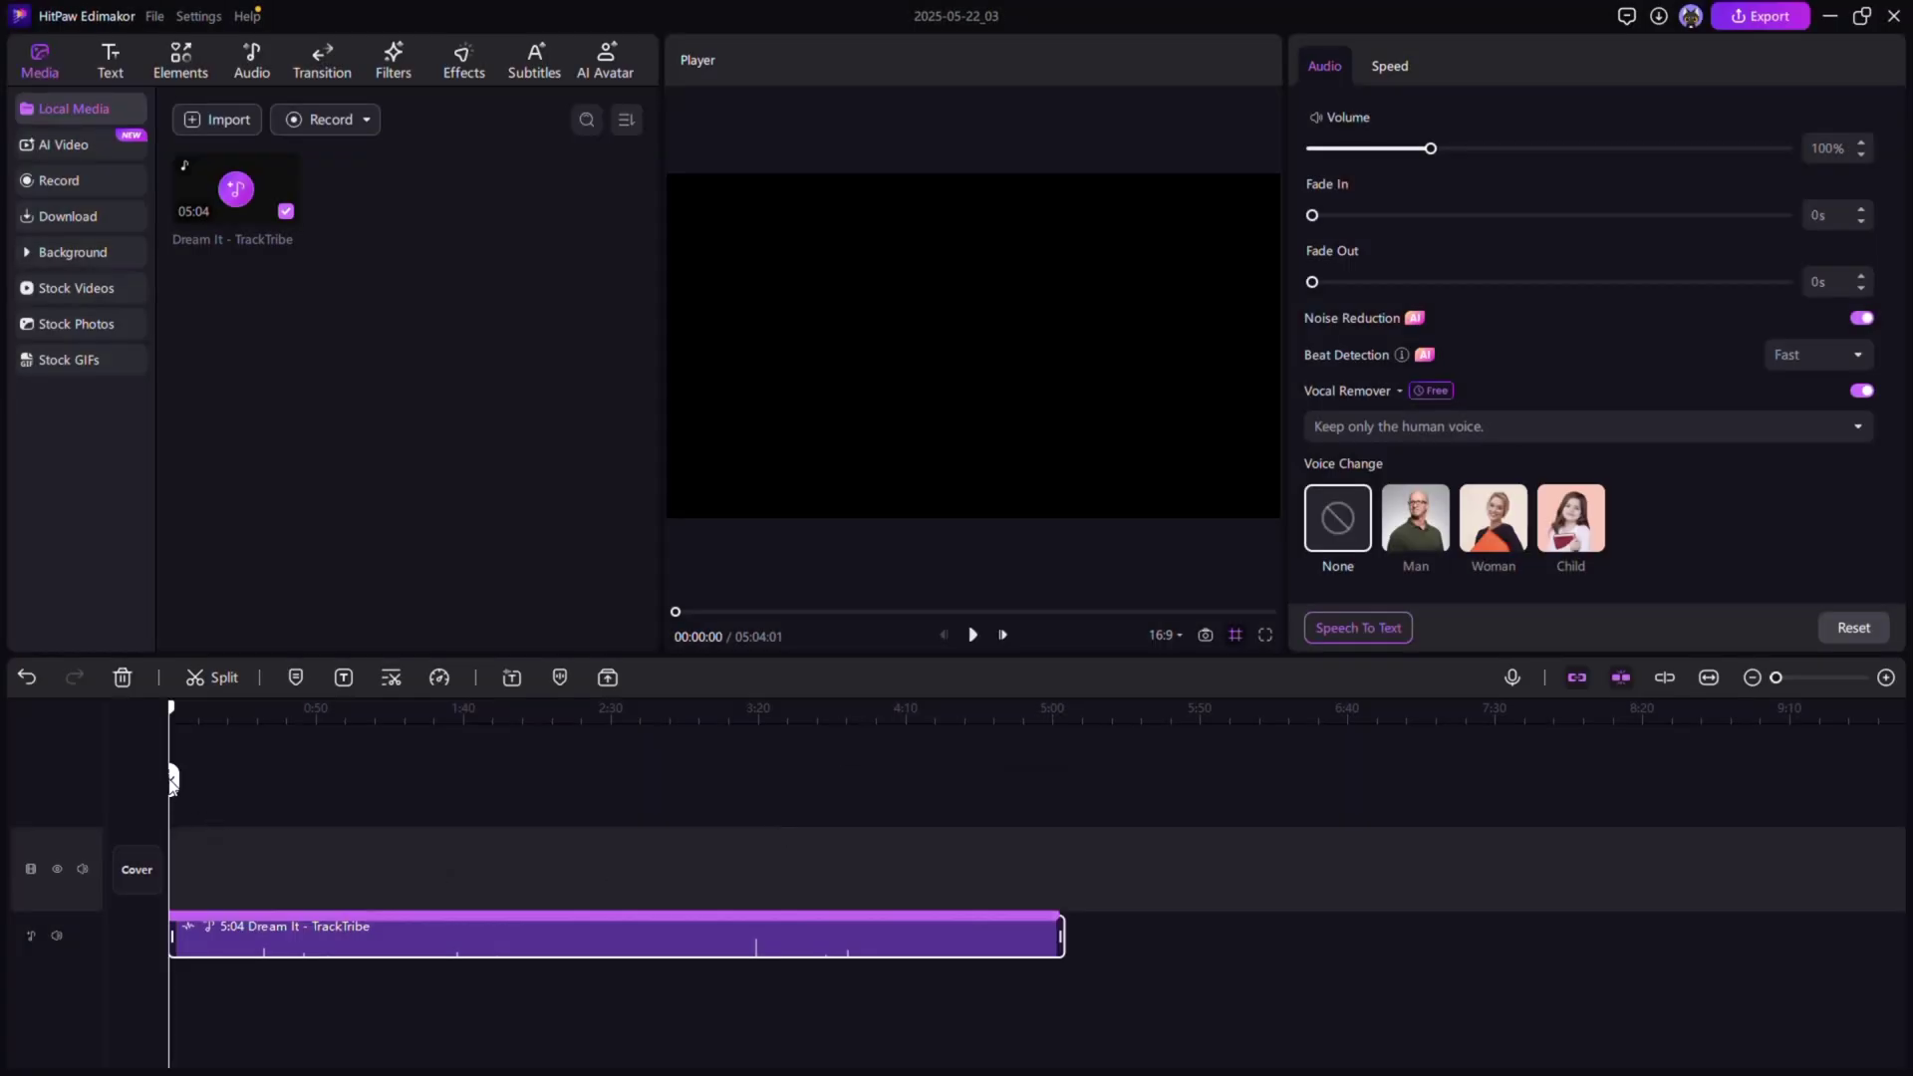
# Examine the Nature and Effects sound effects and the Trending tracks in the built-in audio libraries
pyautogui.click(345, 763)
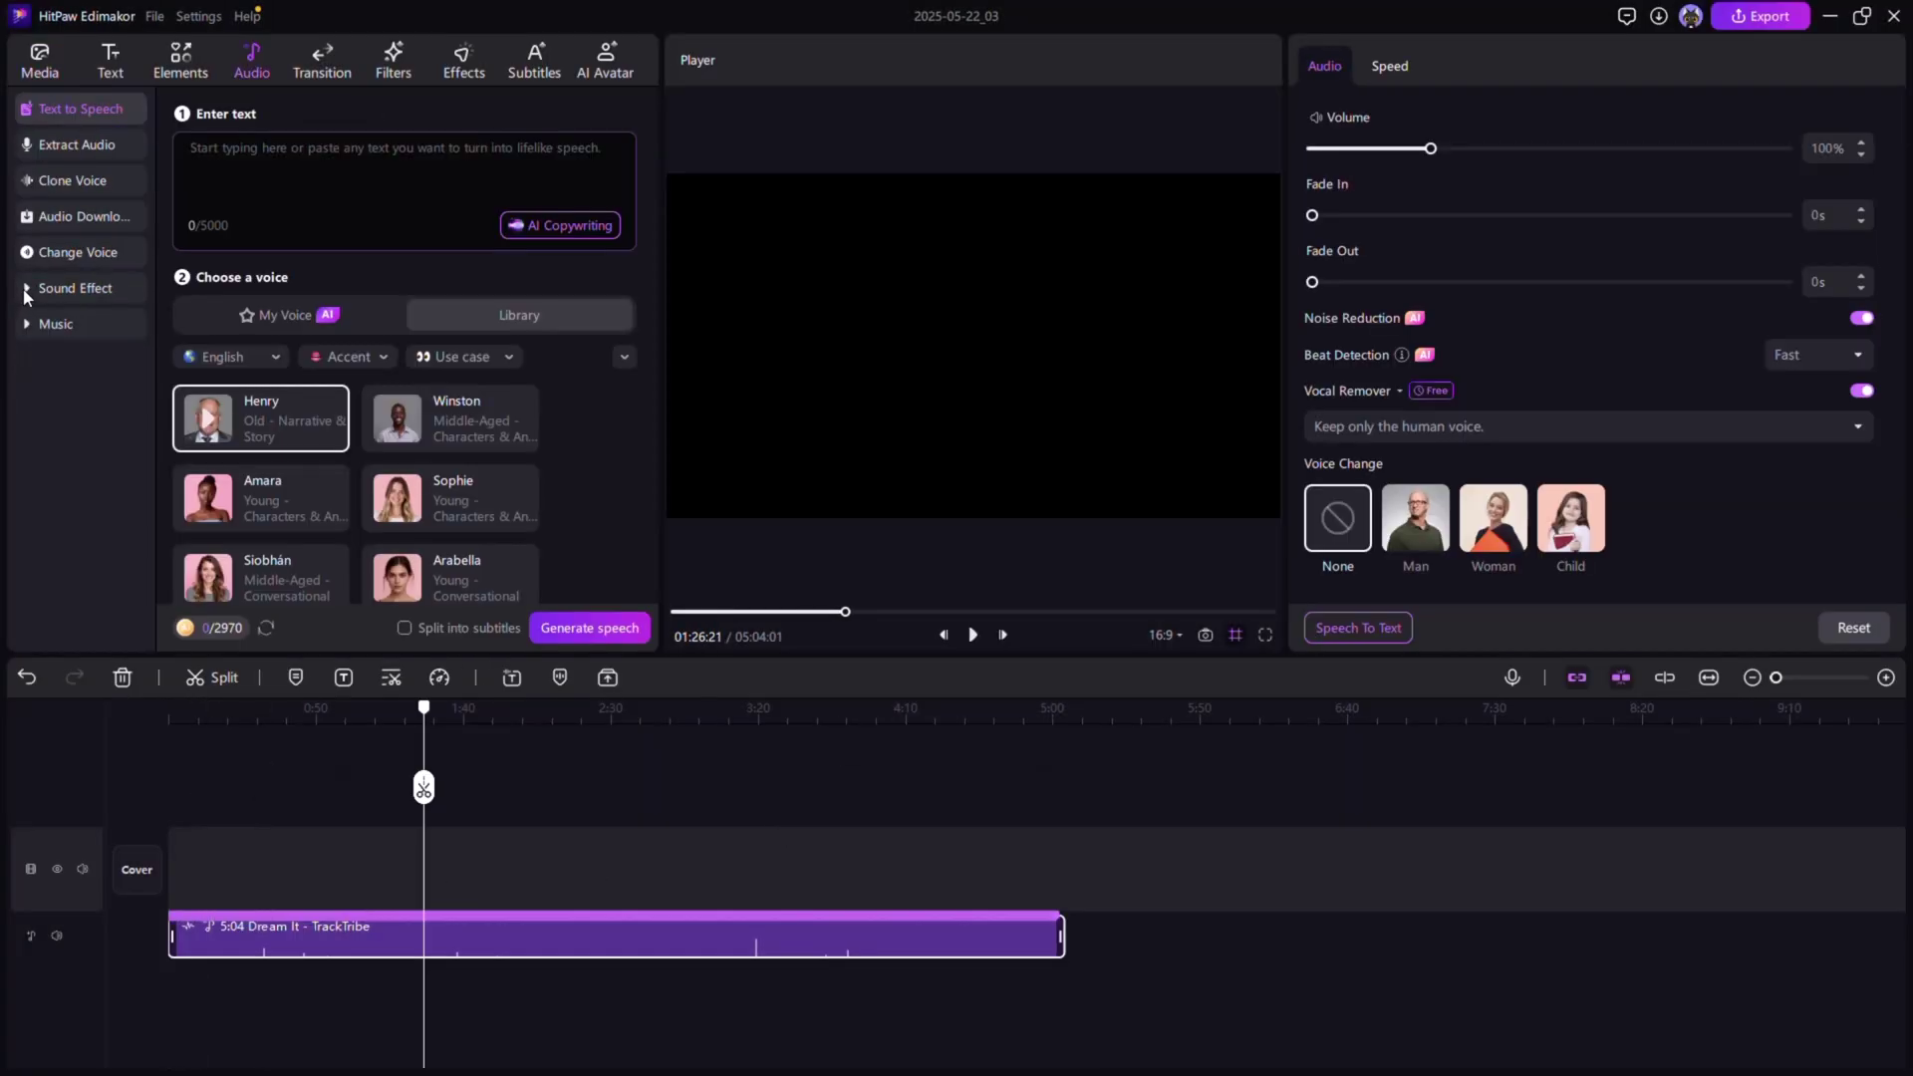
pyautogui.click(28, 291)
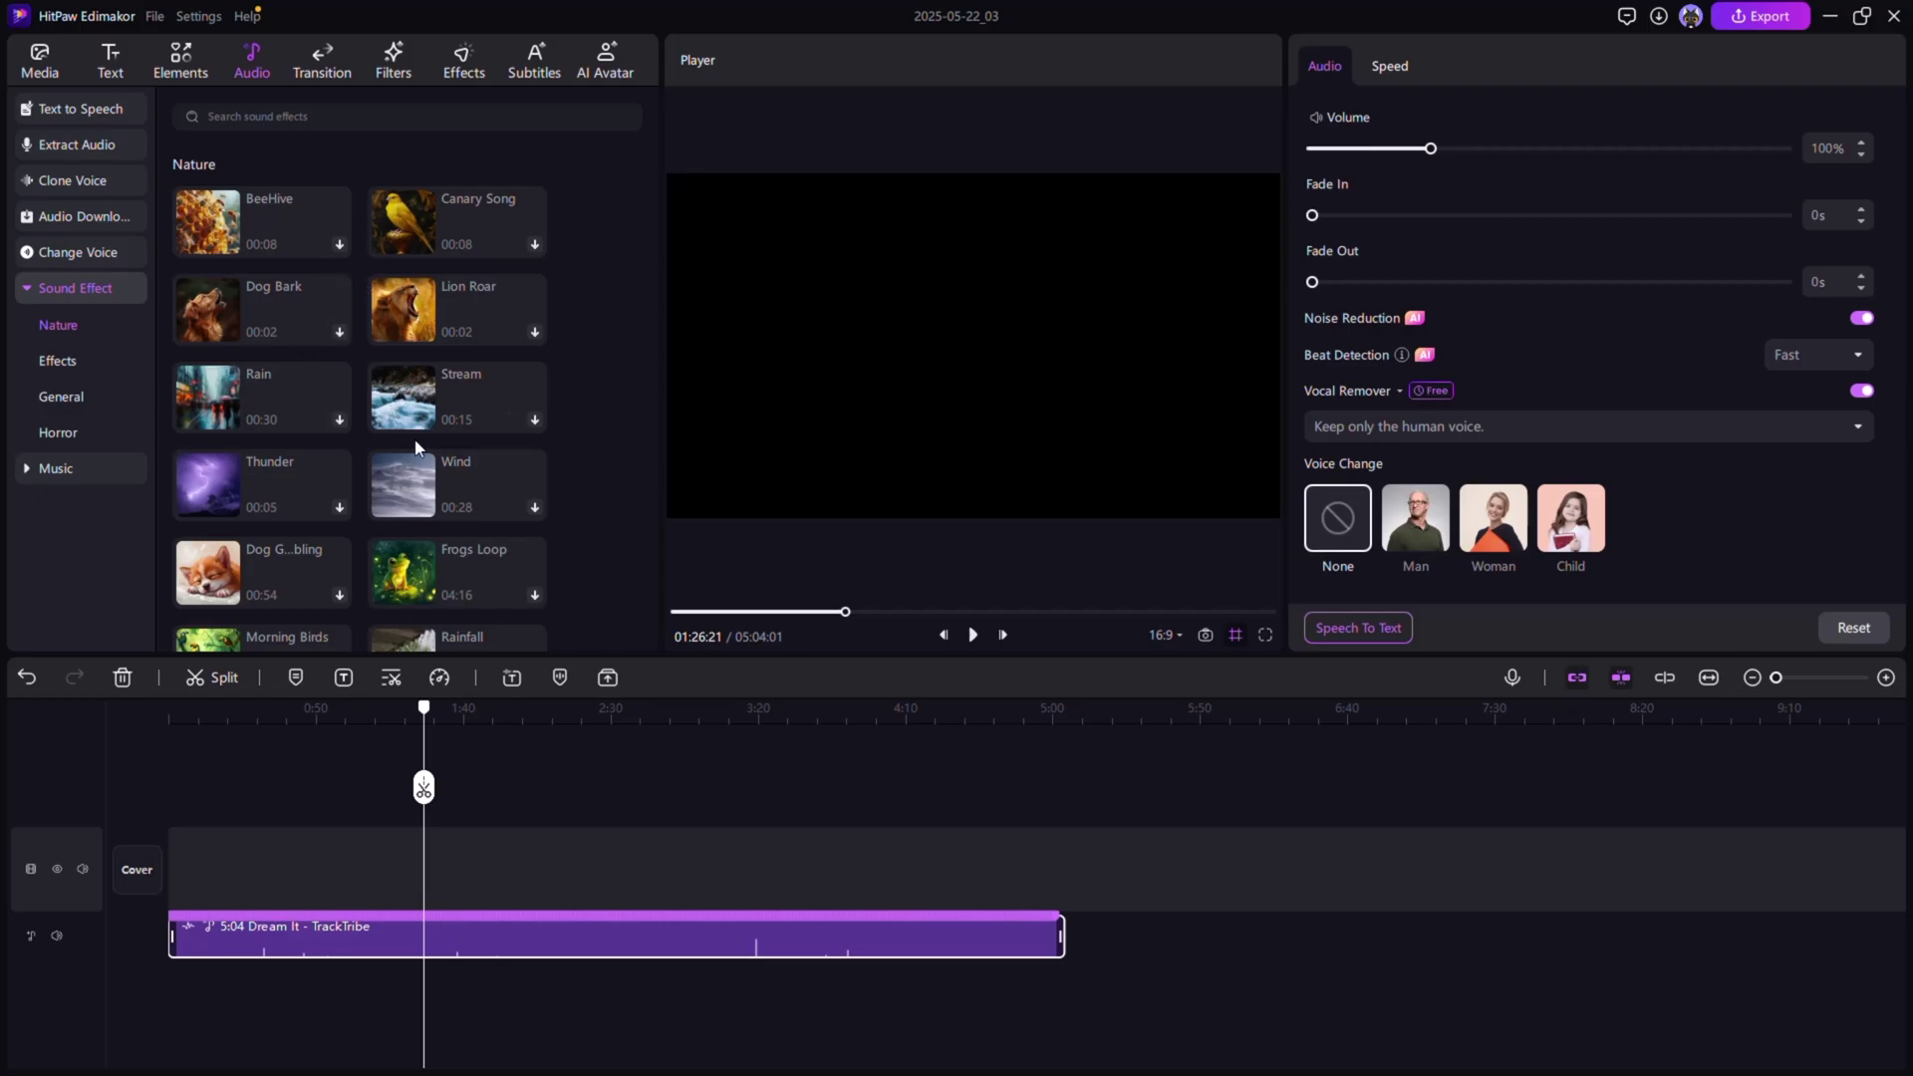
pyautogui.scroll(-10, 423, 430)
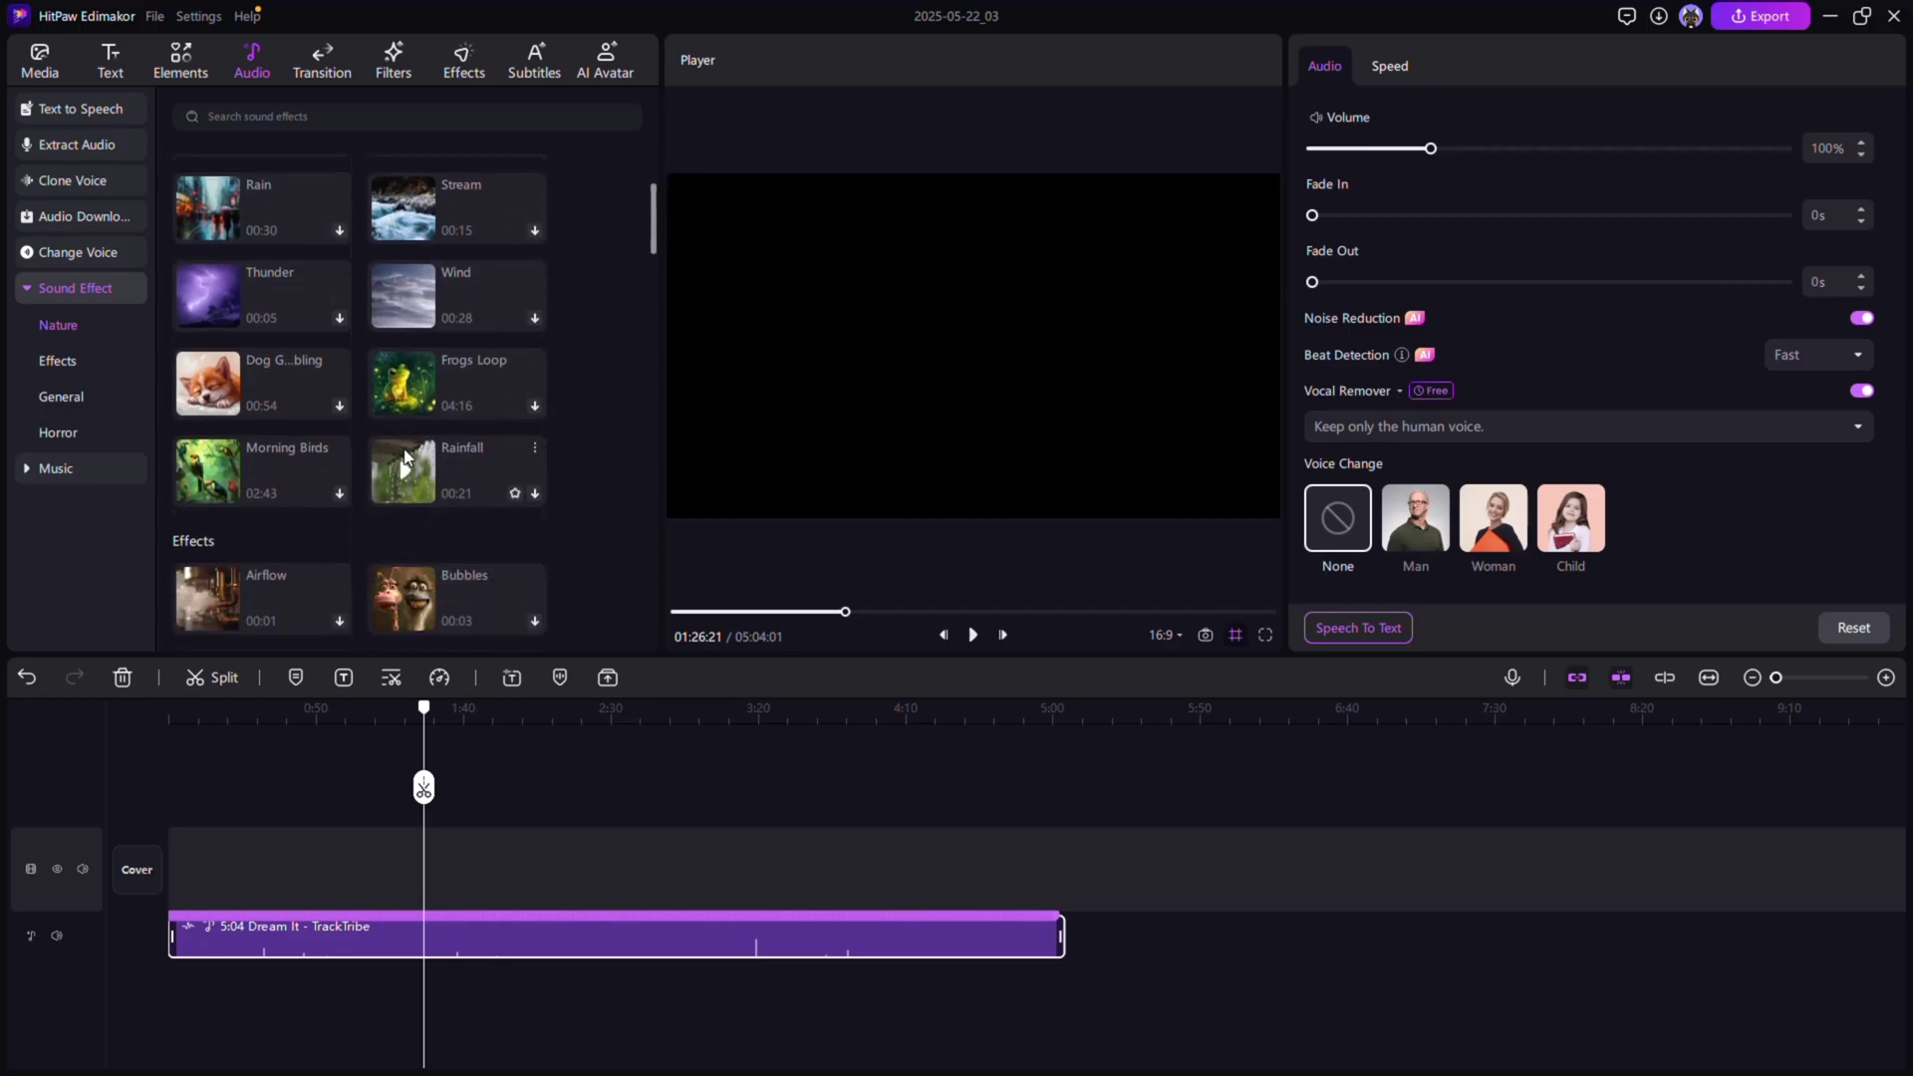
pyautogui.click(30, 470)
pyautogui.scroll(-5, 457, 445)
pyautogui.scroll(6, 490, 462)
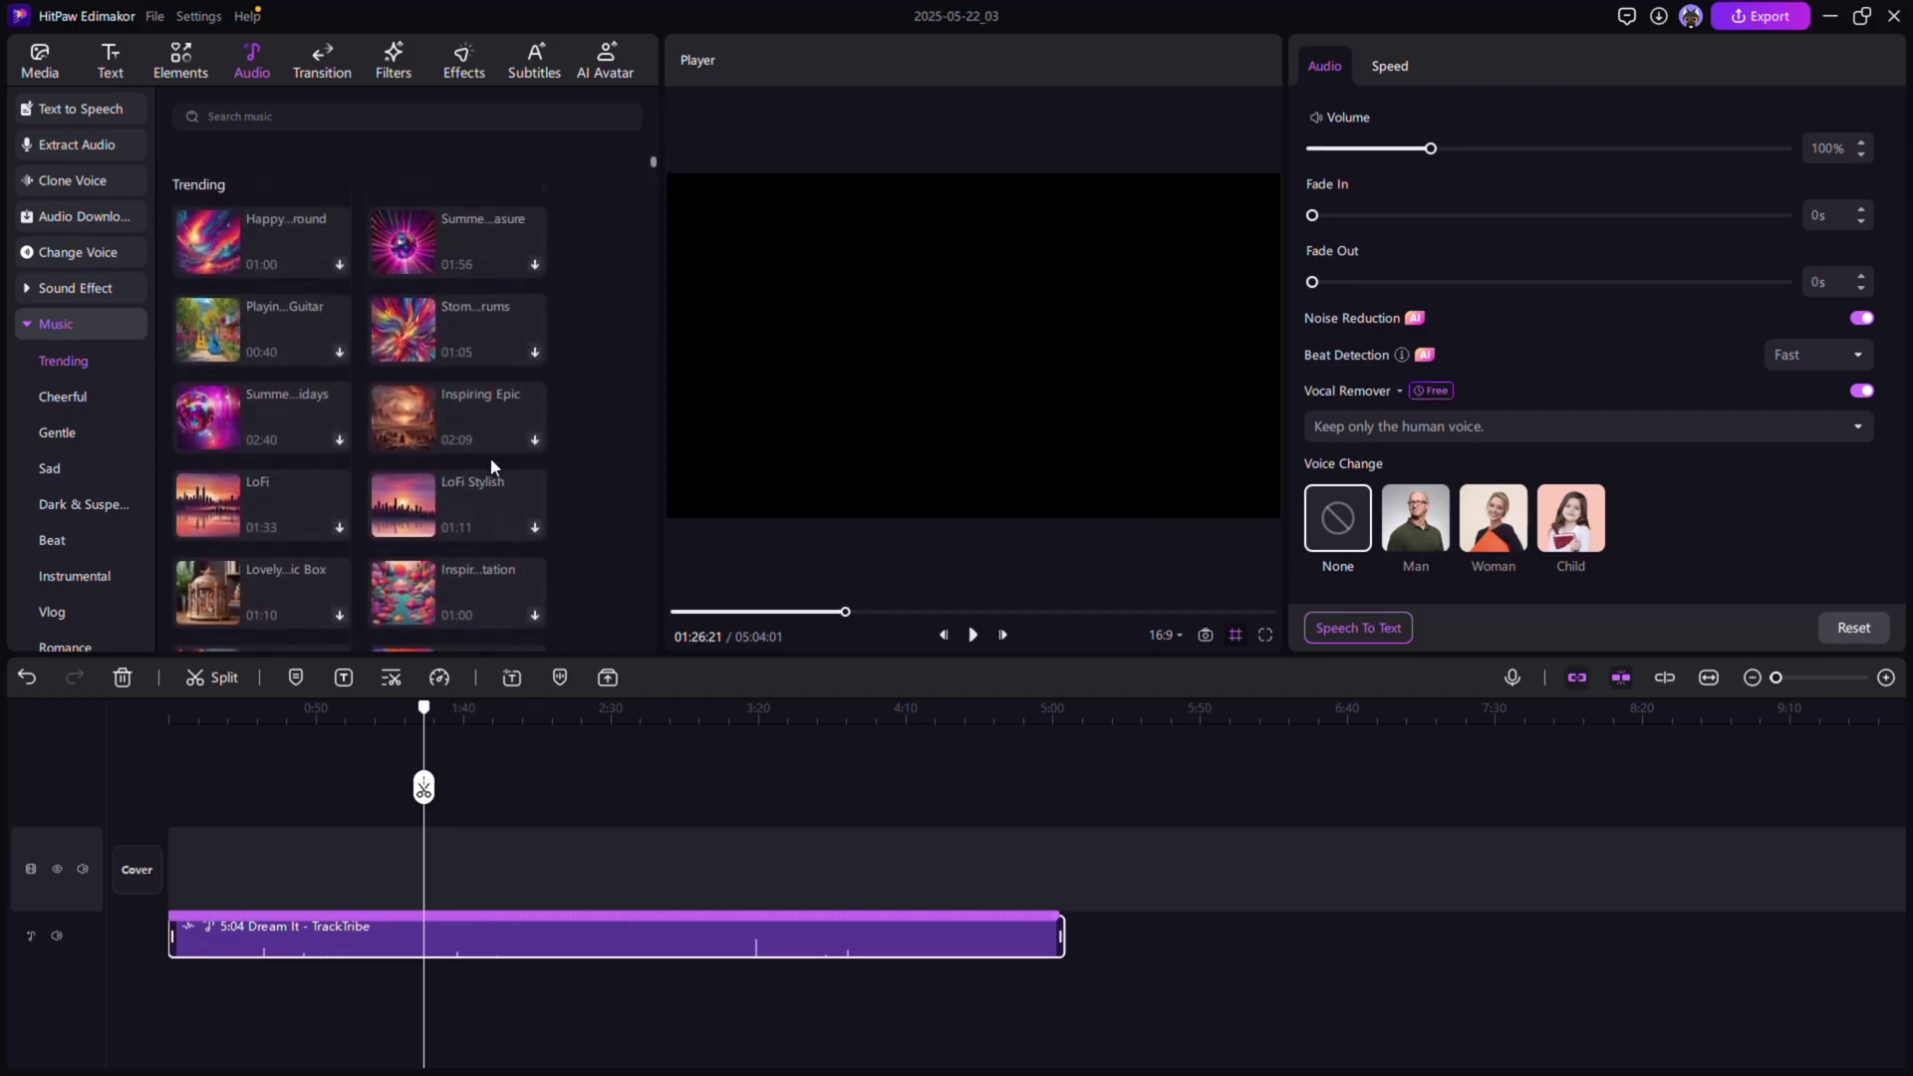
pyautogui.click(30, 325)
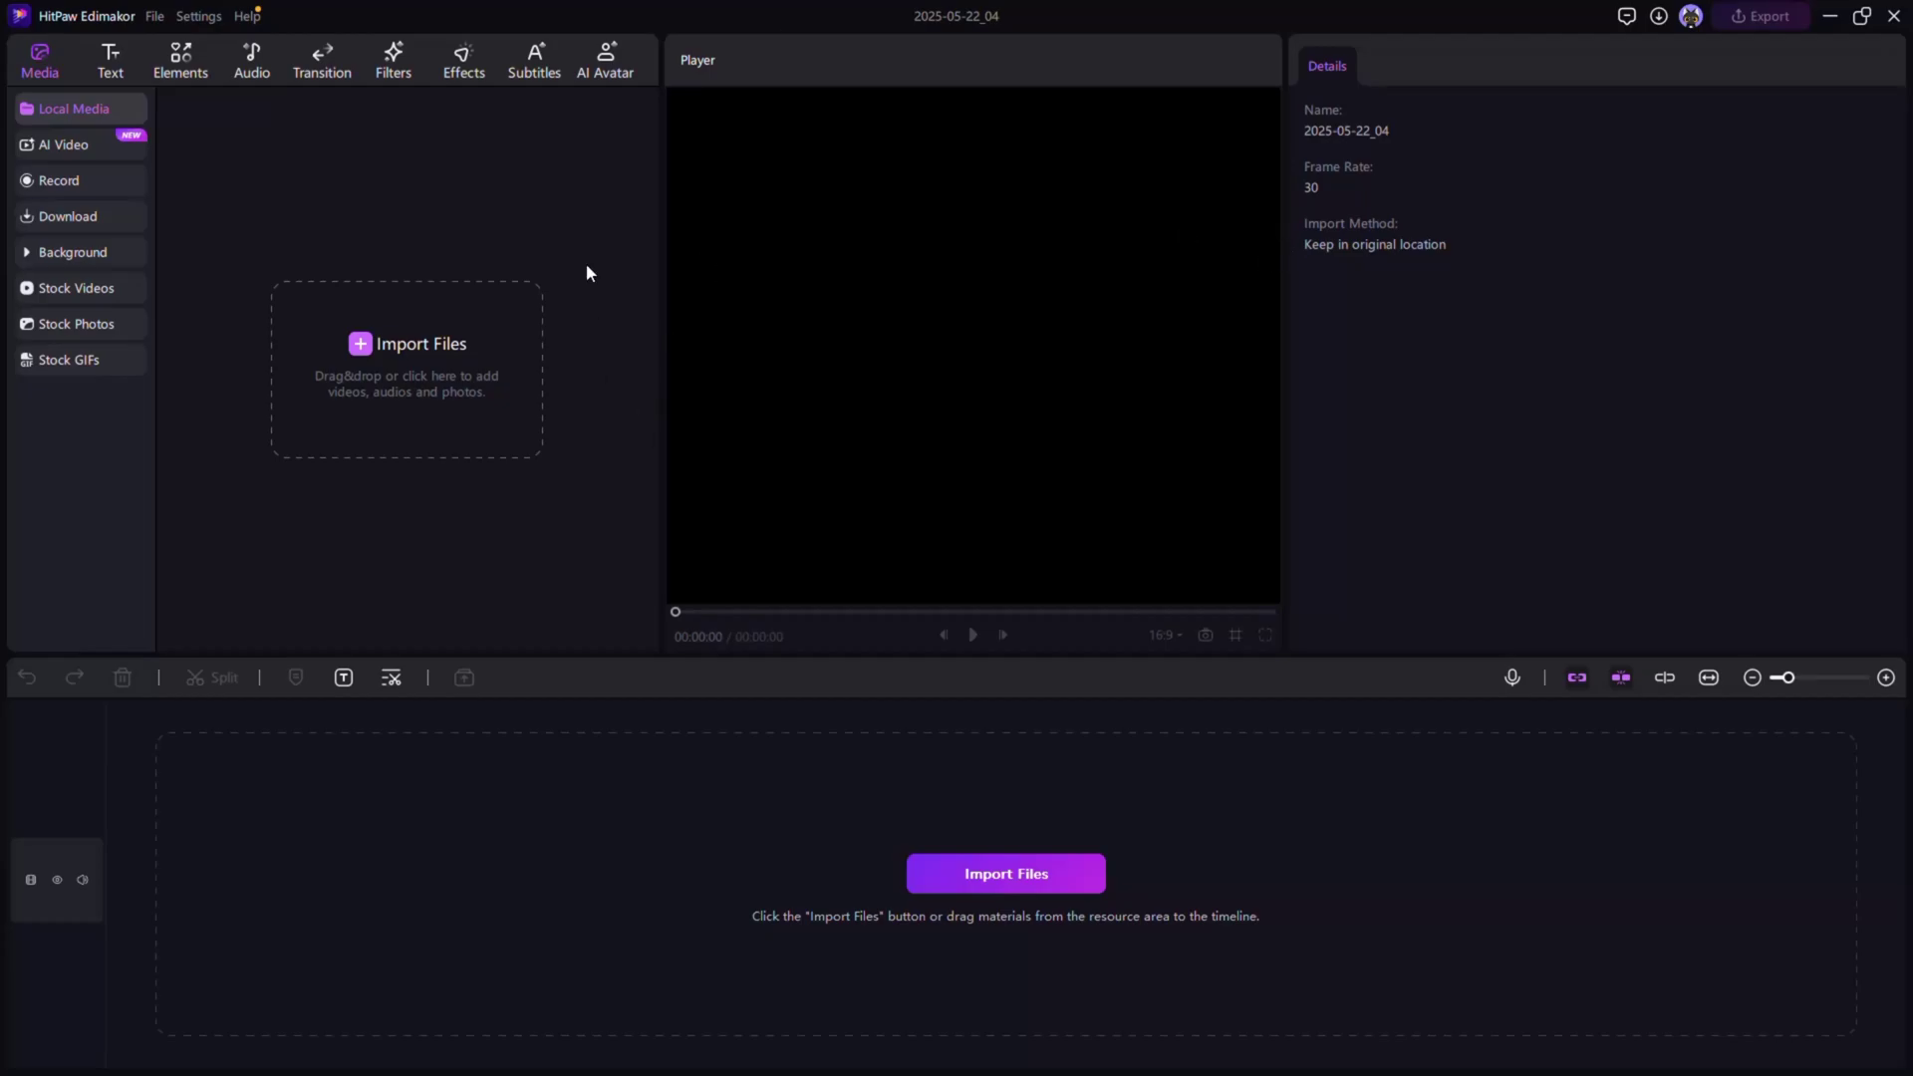
# Generate a 5-second 16:9 text-to-video clip from the copied description of Edimakor and preview both clips in My Creations
pyautogui.click(461, 60)
pyautogui.click(608, 68)
pyautogui.click(40, 60)
pyautogui.click(64, 144)
pyautogui.click(74, 218)
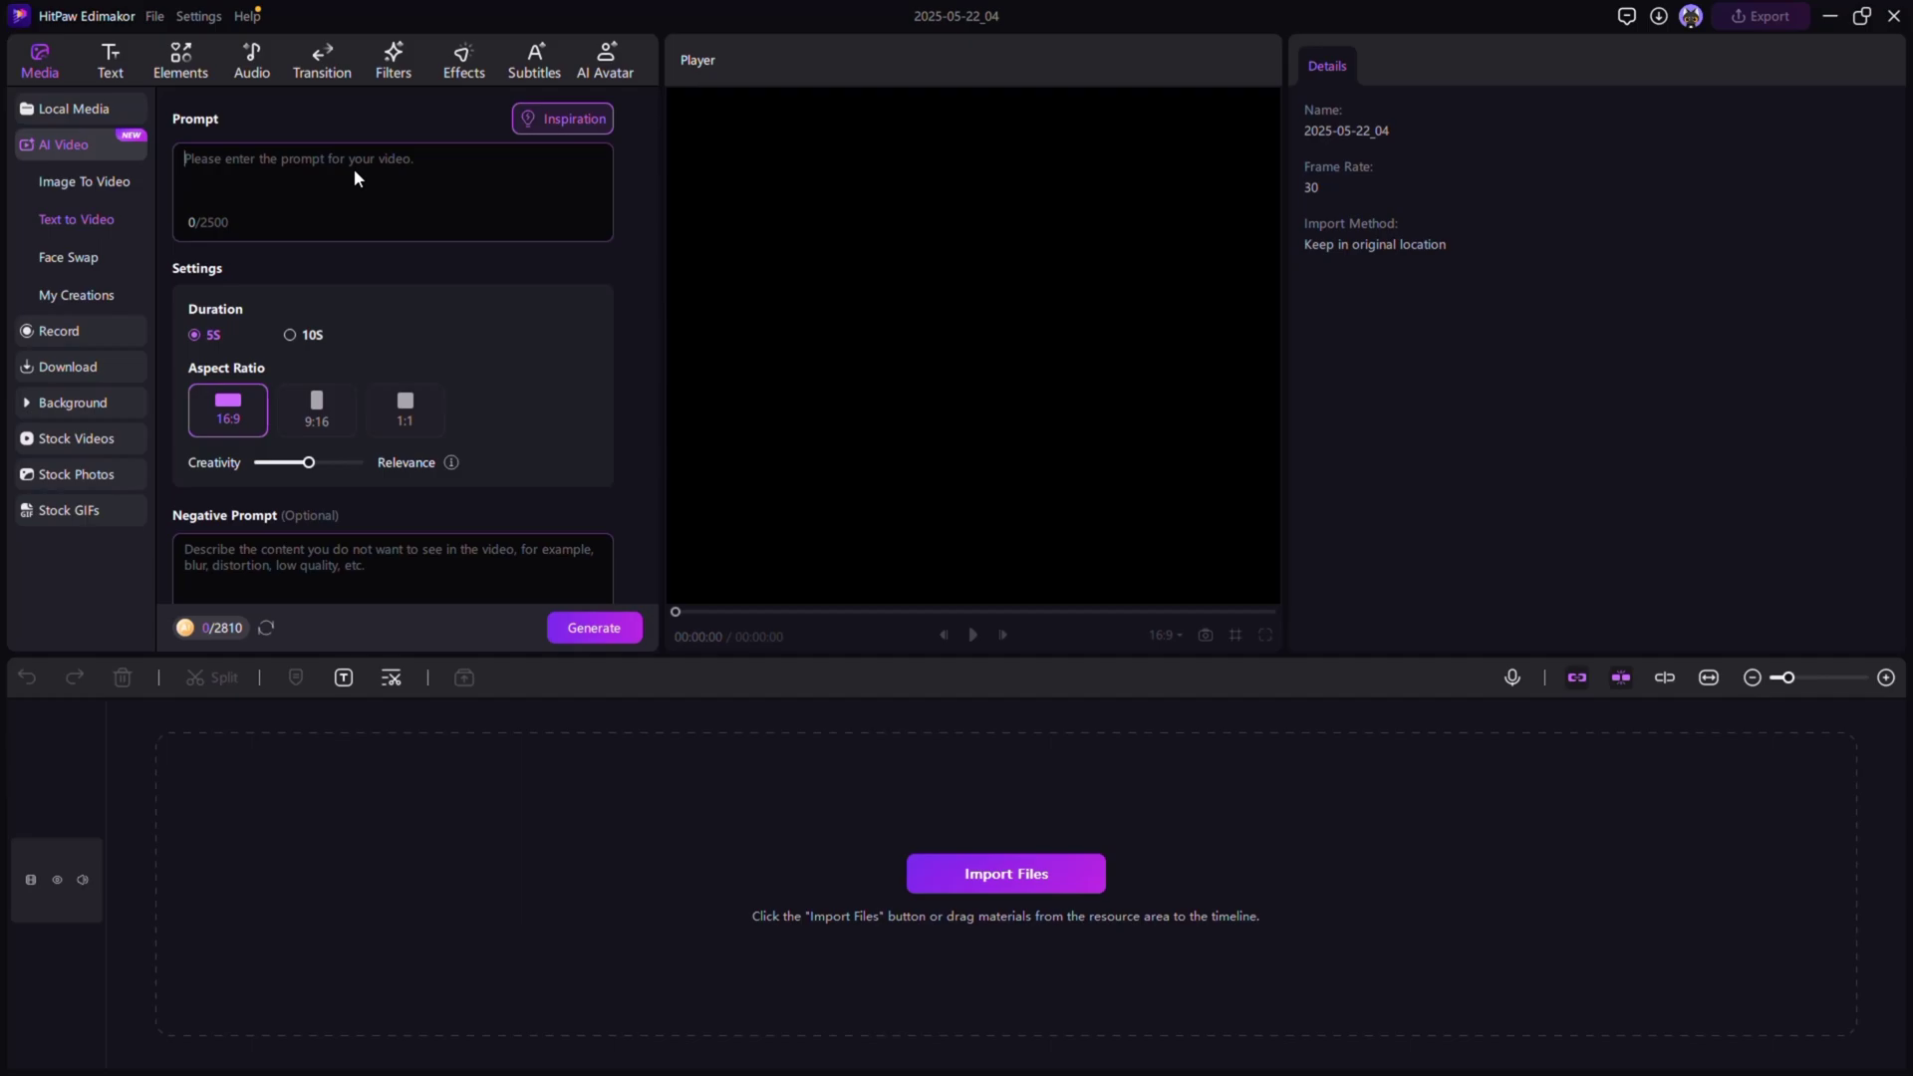
pyautogui.hotkey('ctrl', 'v')
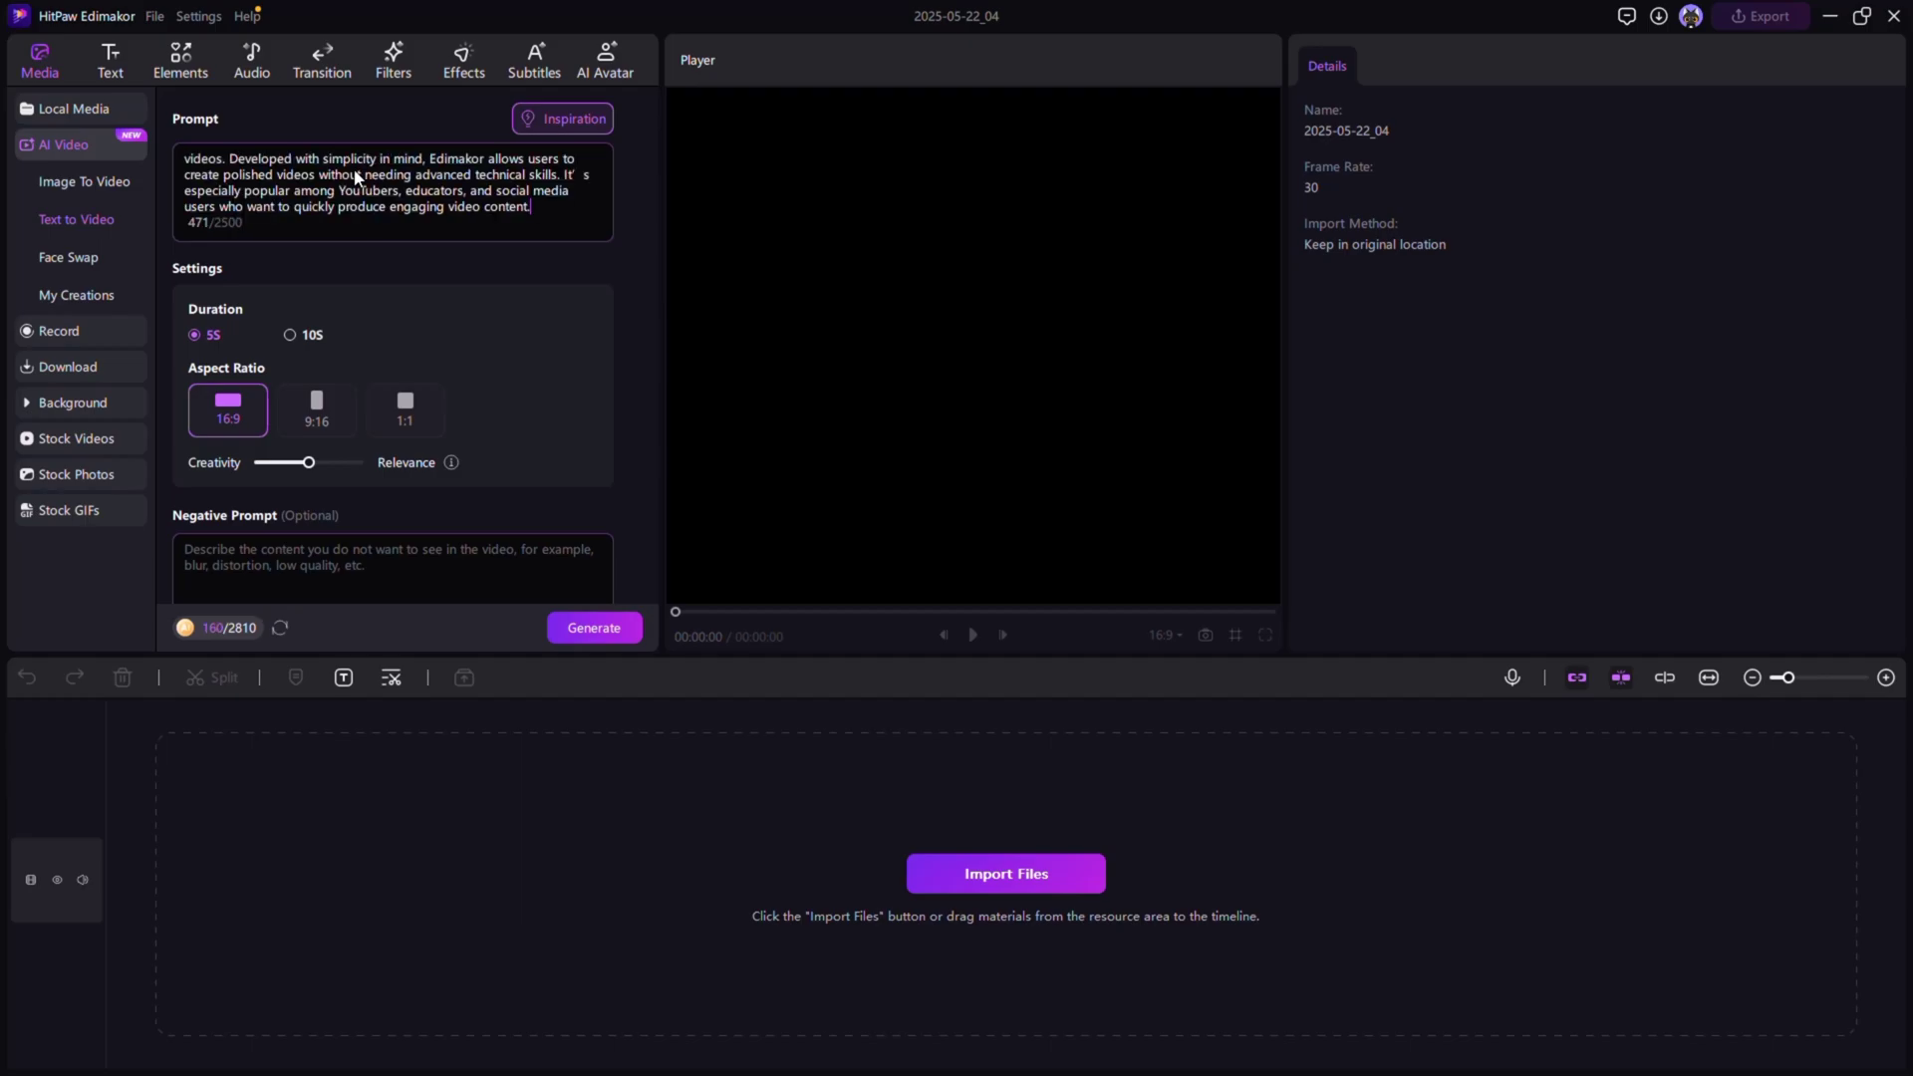
pyautogui.click(599, 626)
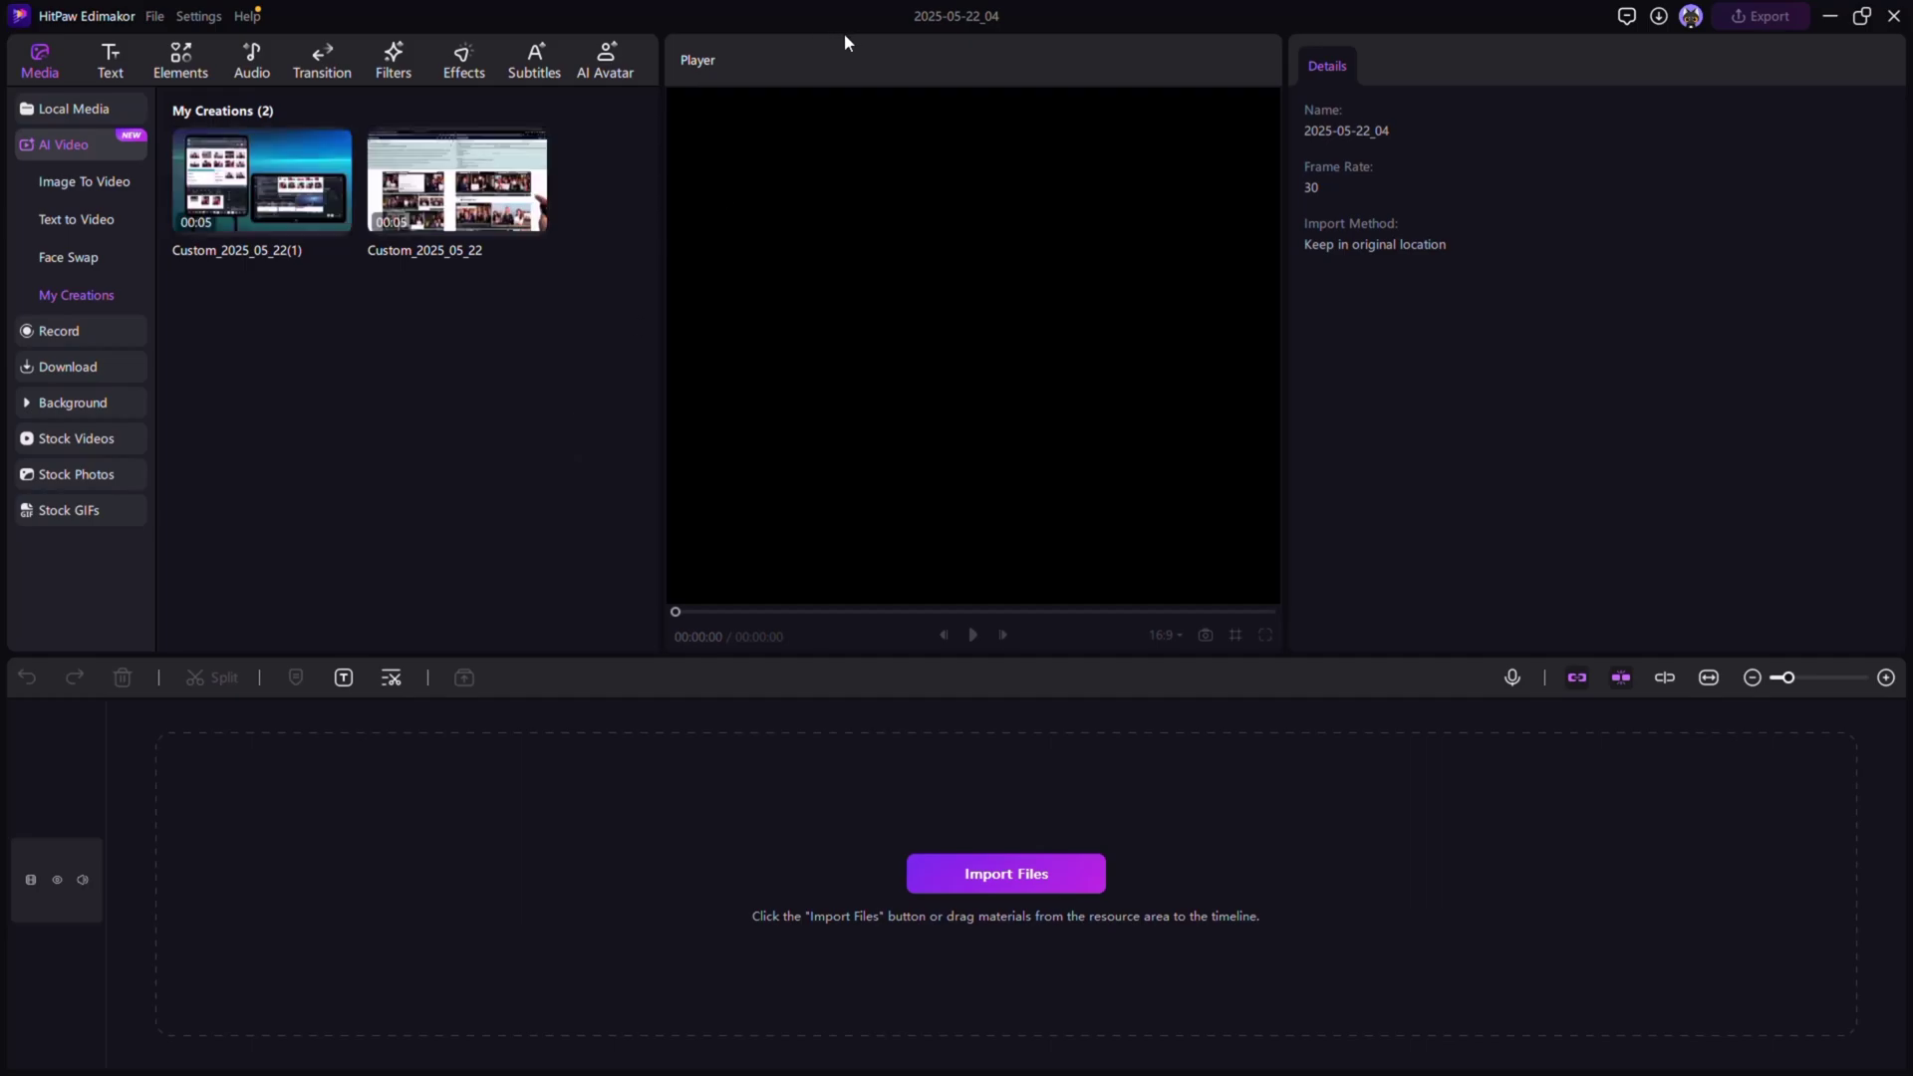
pyautogui.click(284, 210)
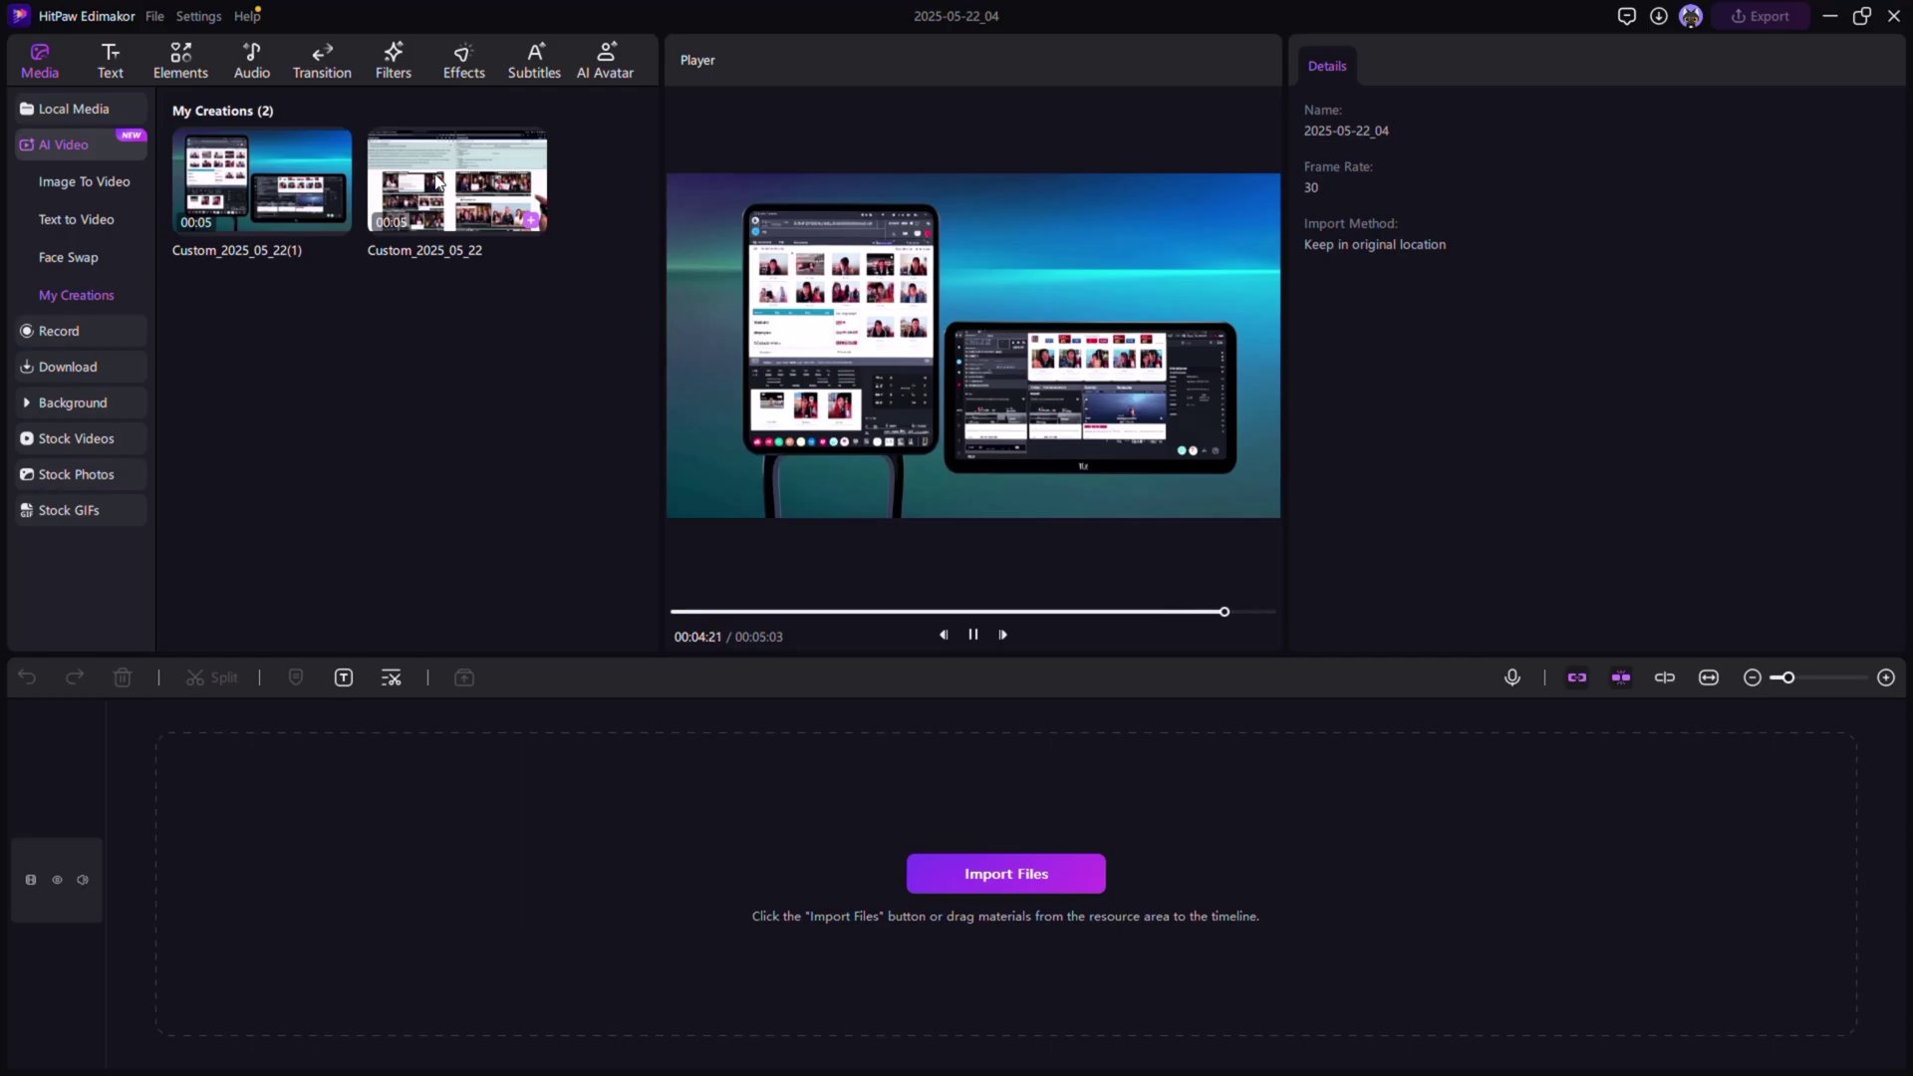
pyautogui.click(438, 183)
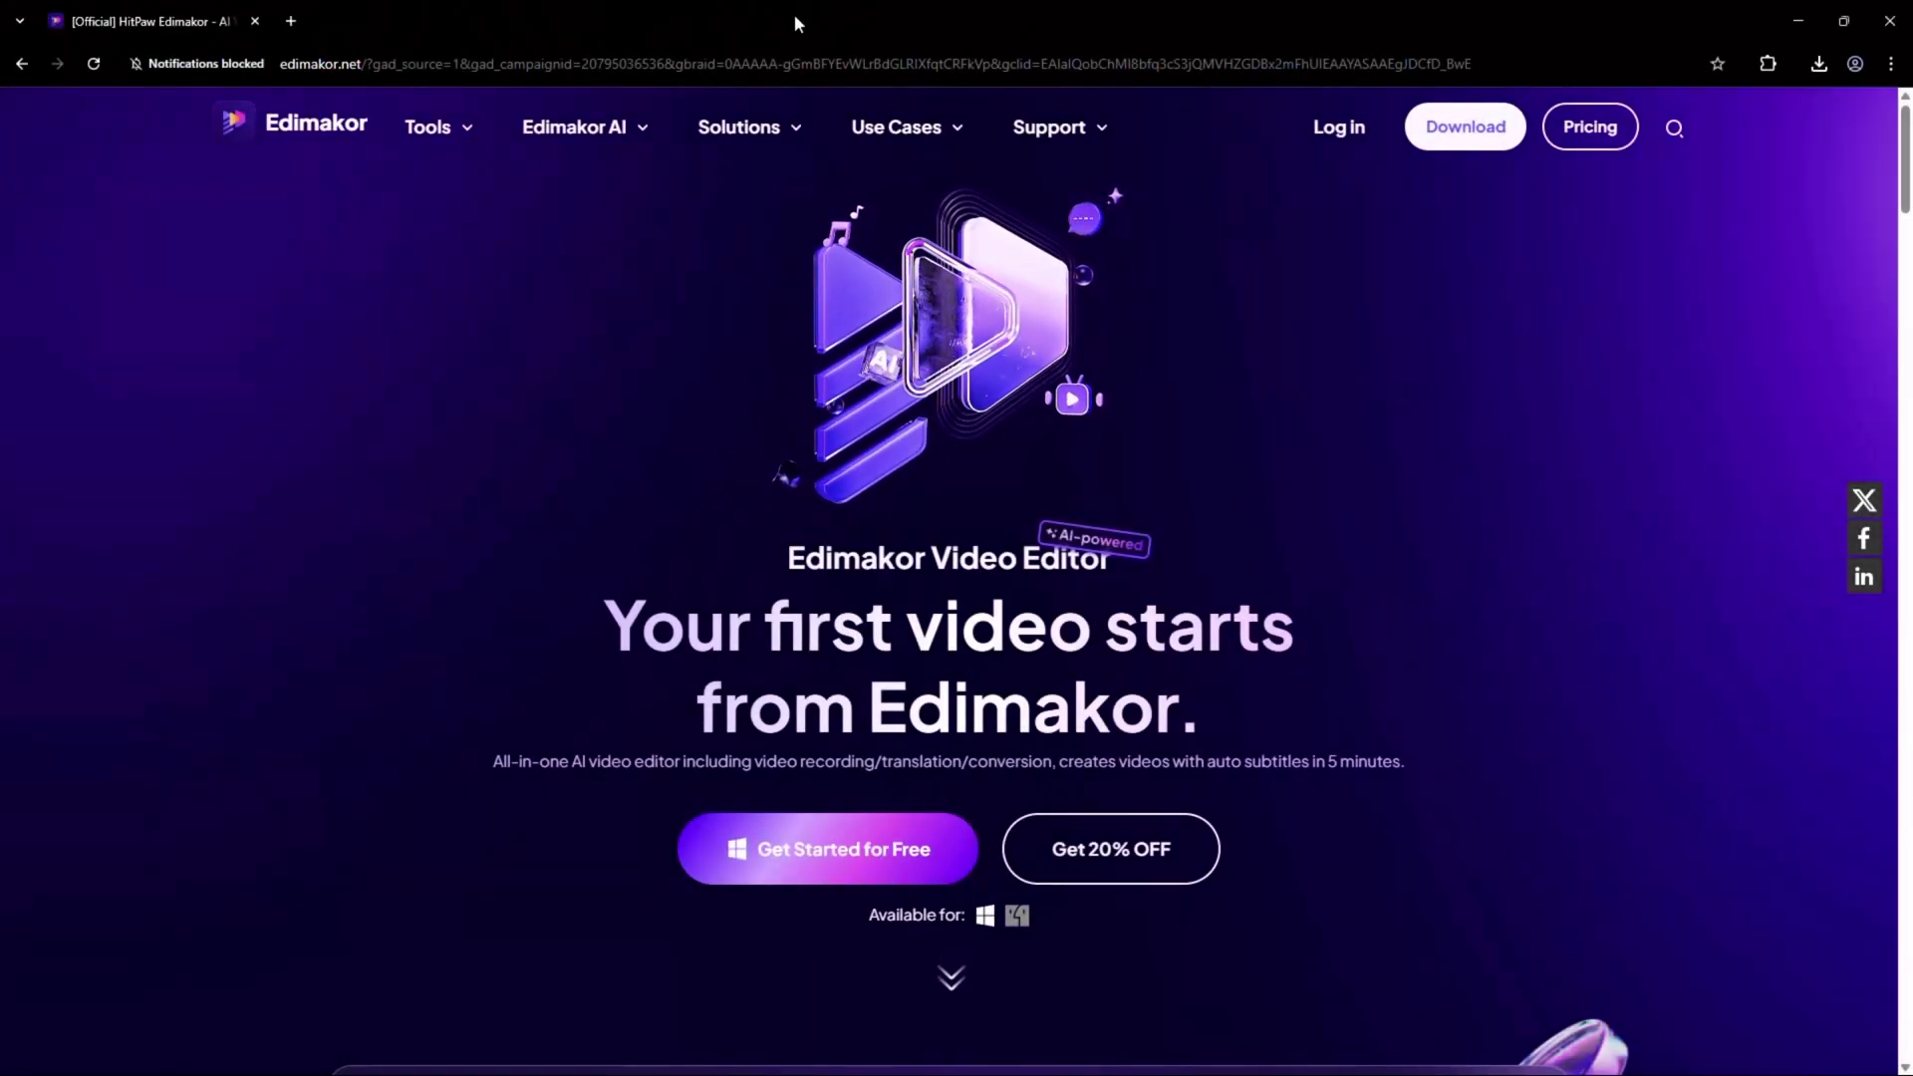
# Switch to the Edimakor website in the browser and examine its AI features, stock assets, editing tools and user reviews
pyautogui.scroll(-1, 684, 331)
pyautogui.scroll(-4, 588, 345)
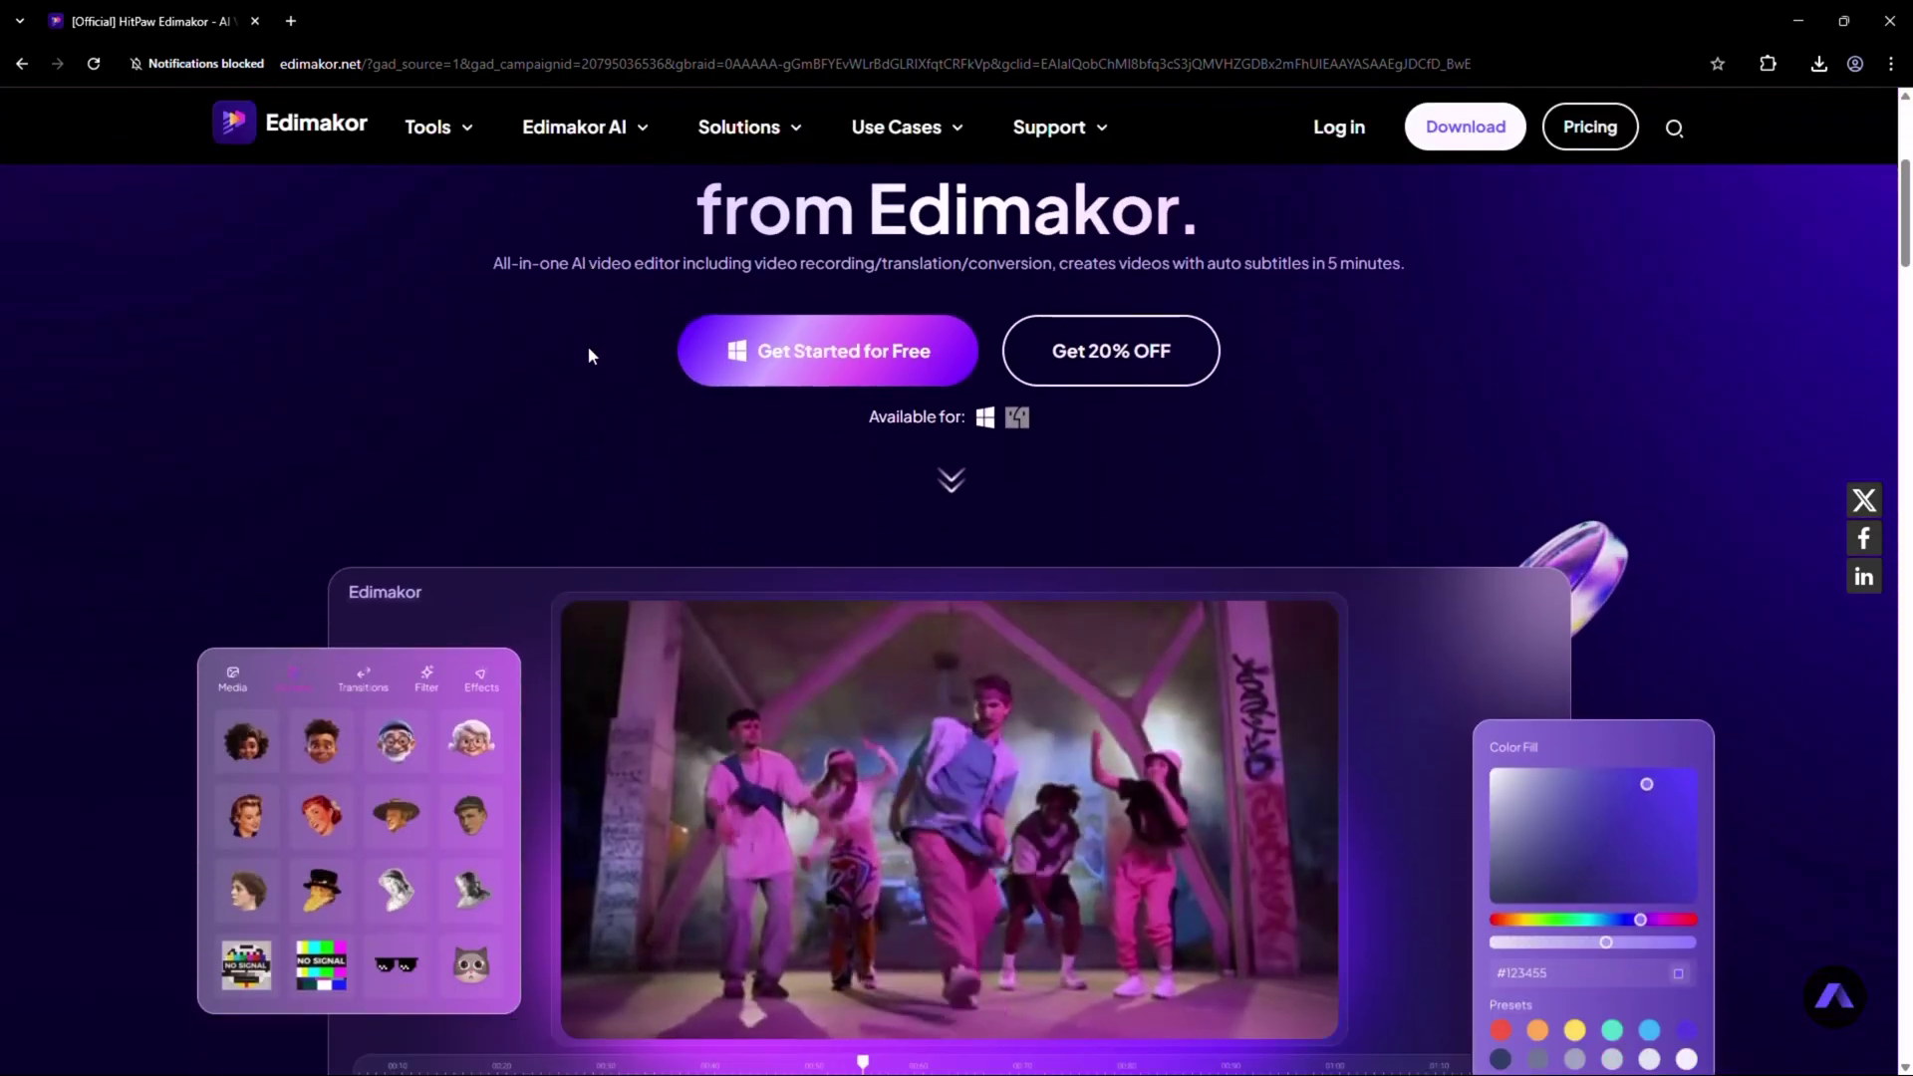
pyautogui.scroll(-10, 560, 494)
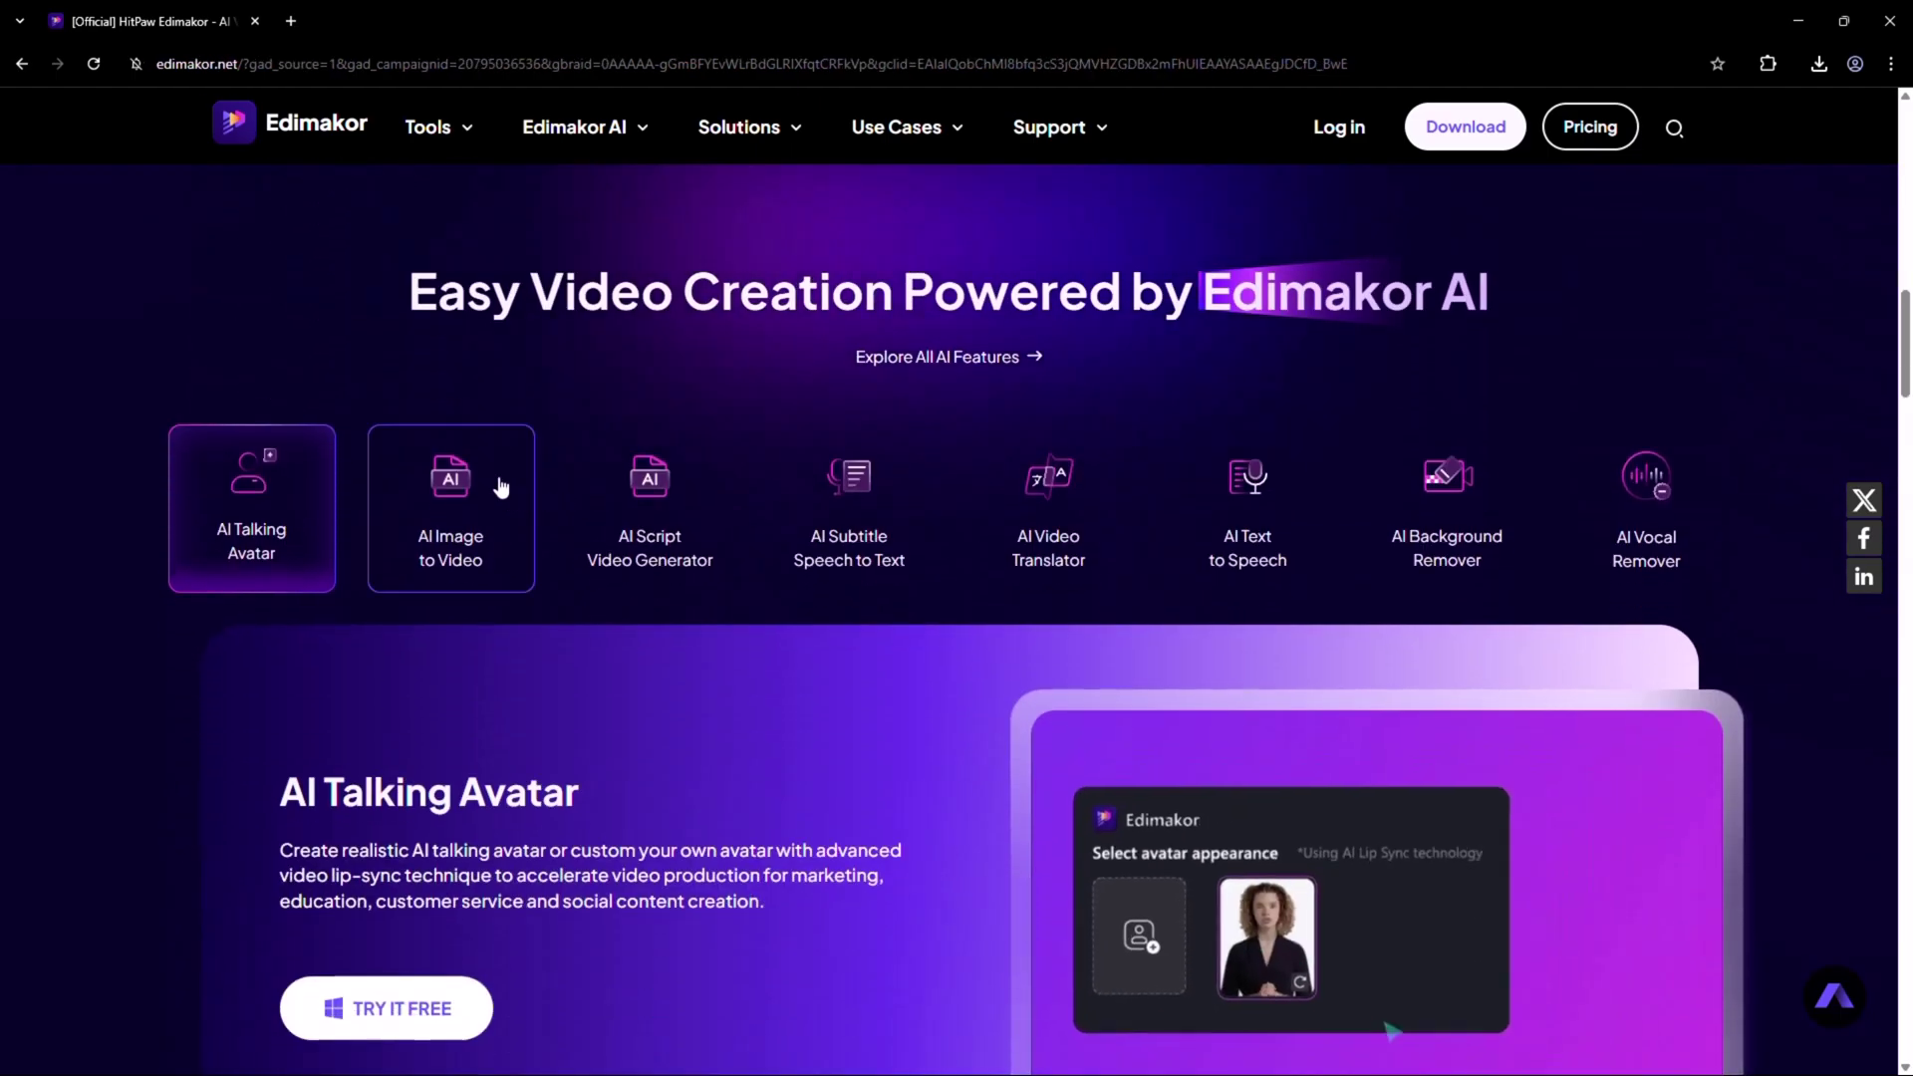
pyautogui.scroll(-2, 494, 485)
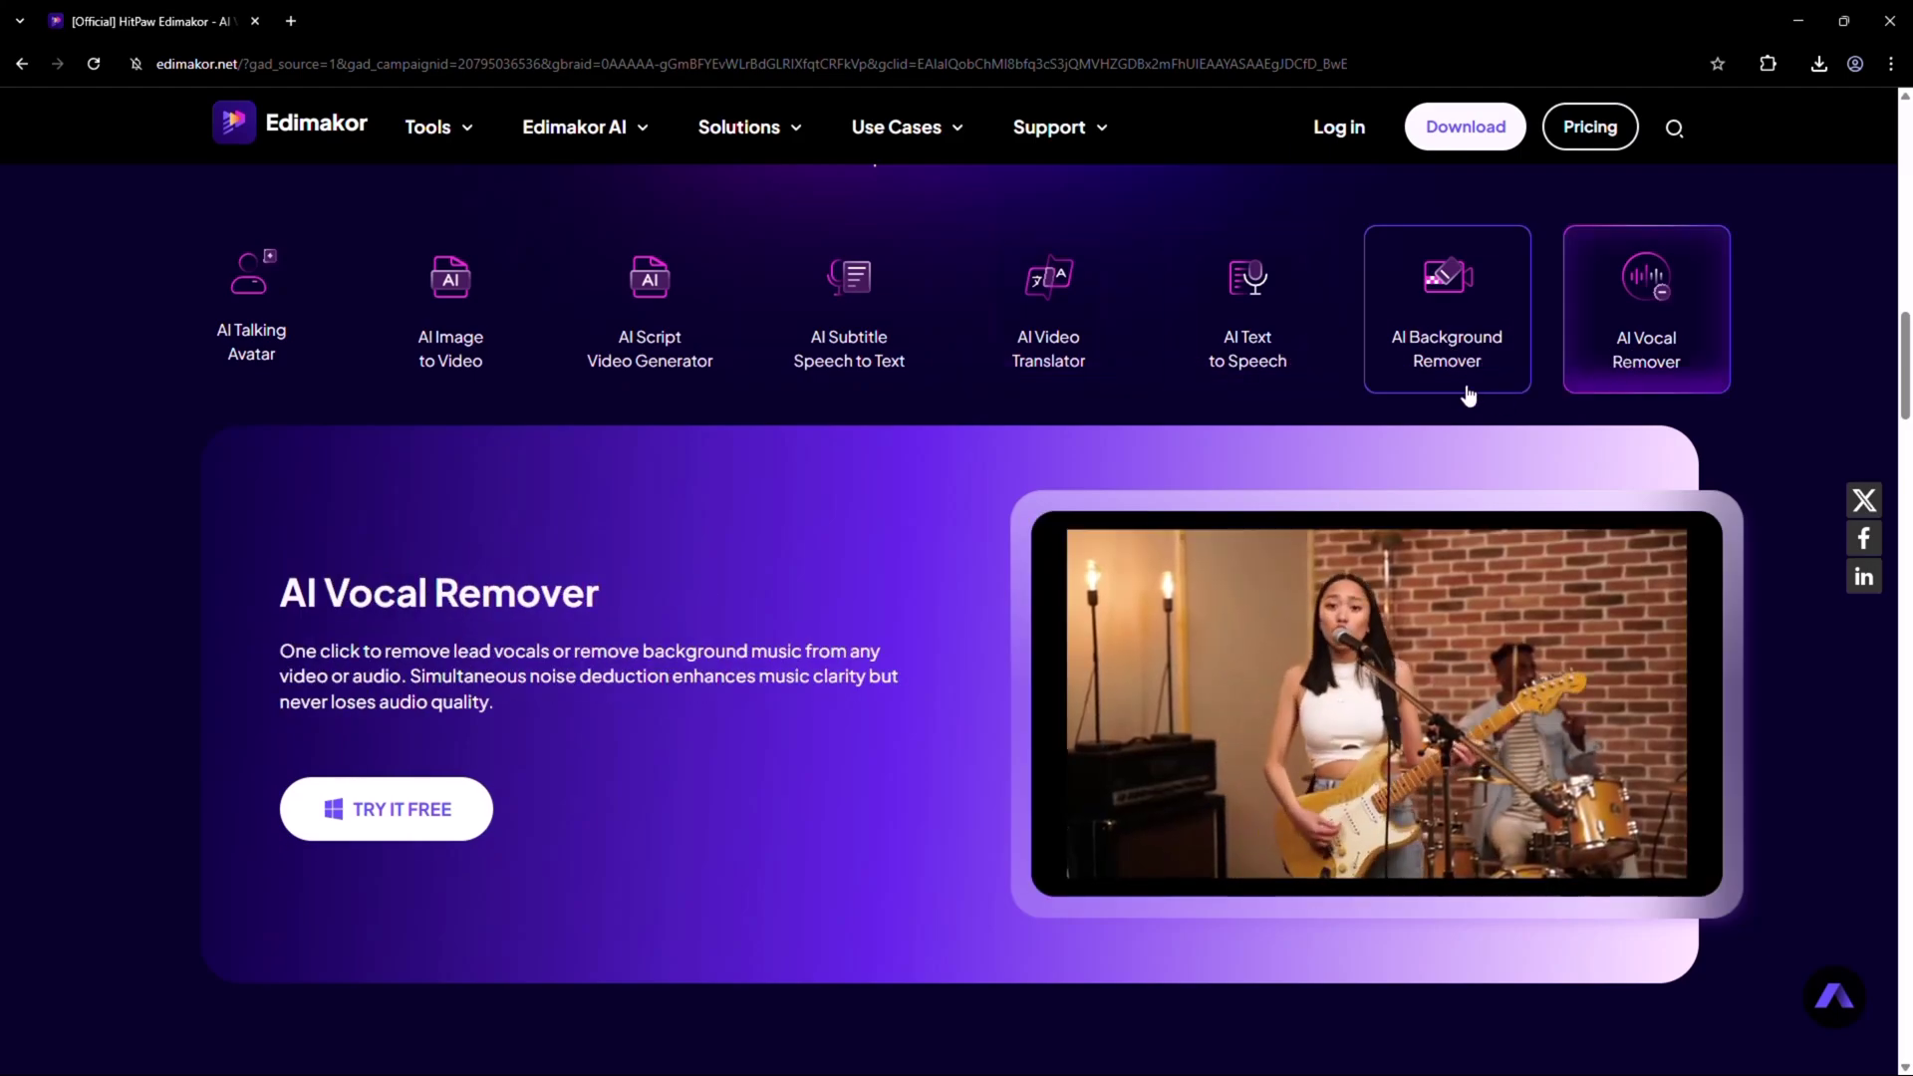
pyautogui.scroll(-1, 725, 448)
pyautogui.scroll(-5, 724, 449)
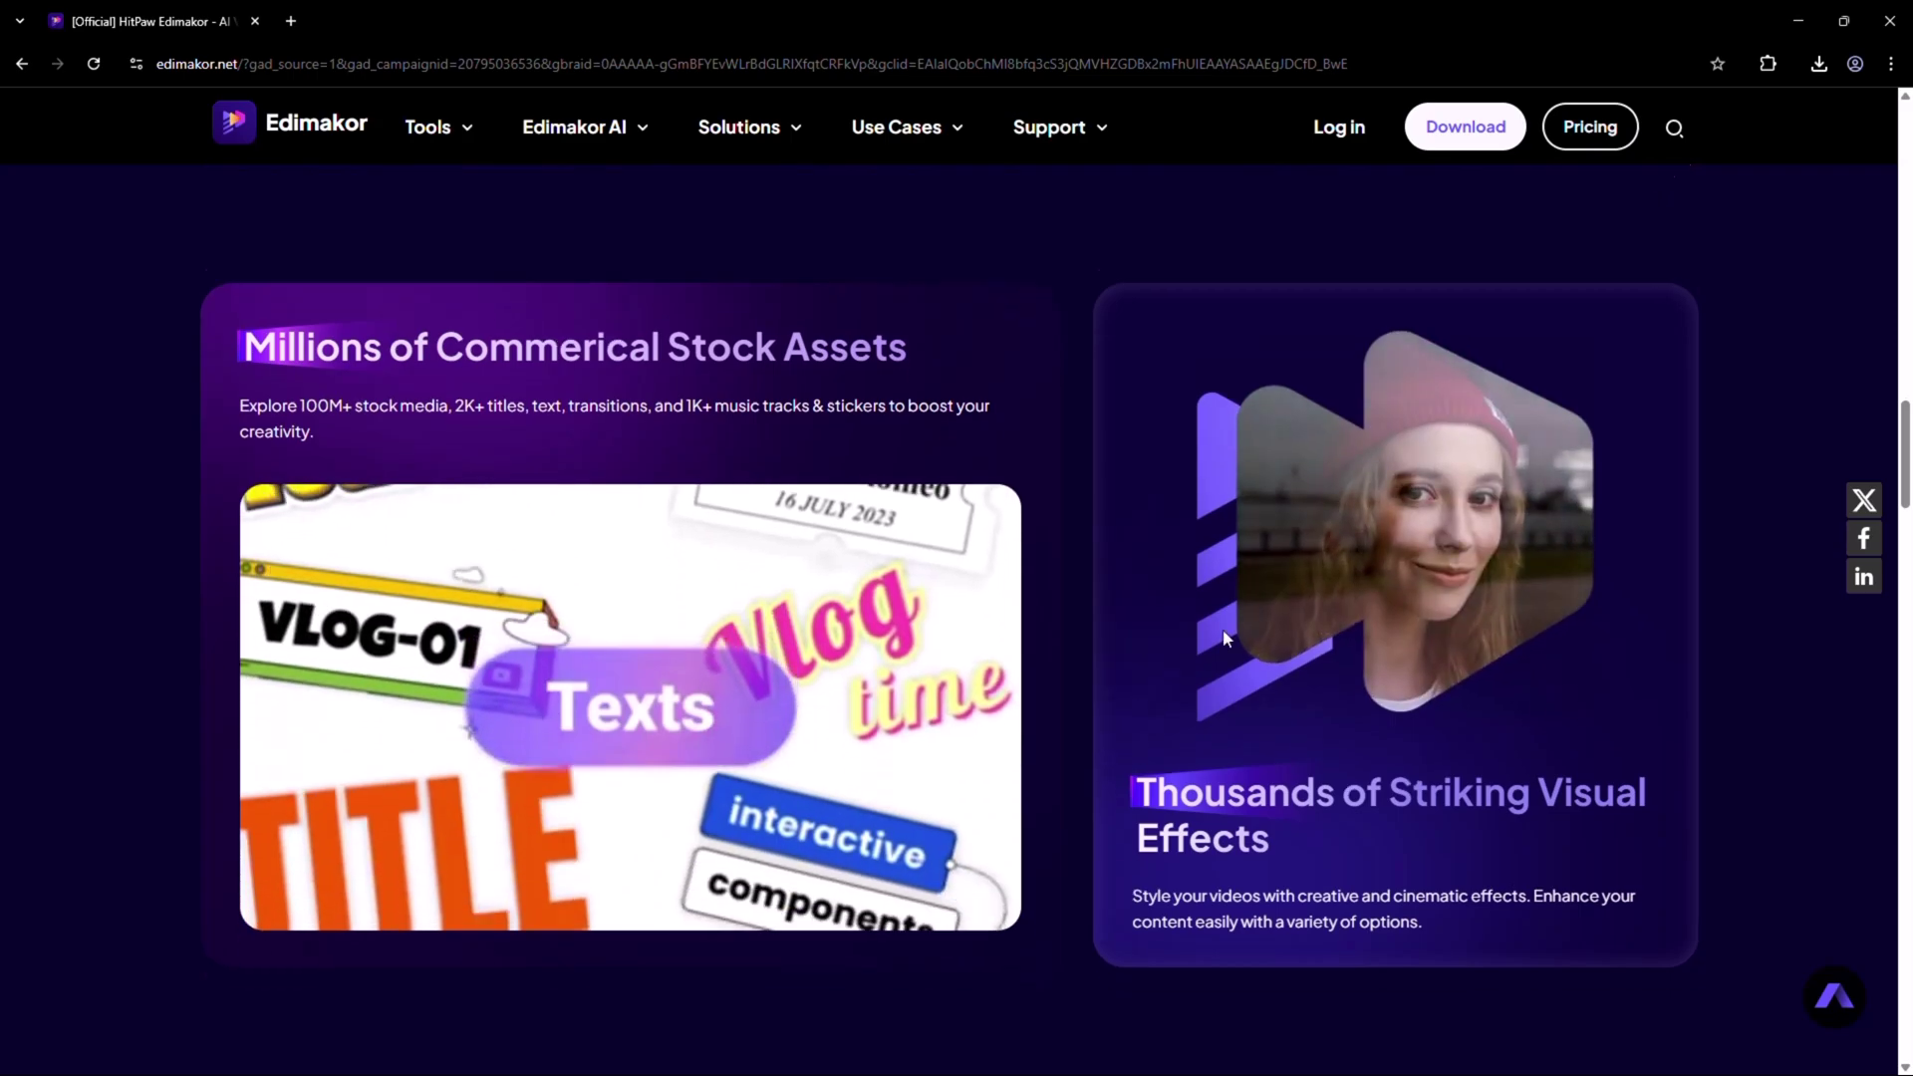
pyautogui.scroll(-5, 1165, 612)
pyautogui.scroll(-9, 1165, 612)
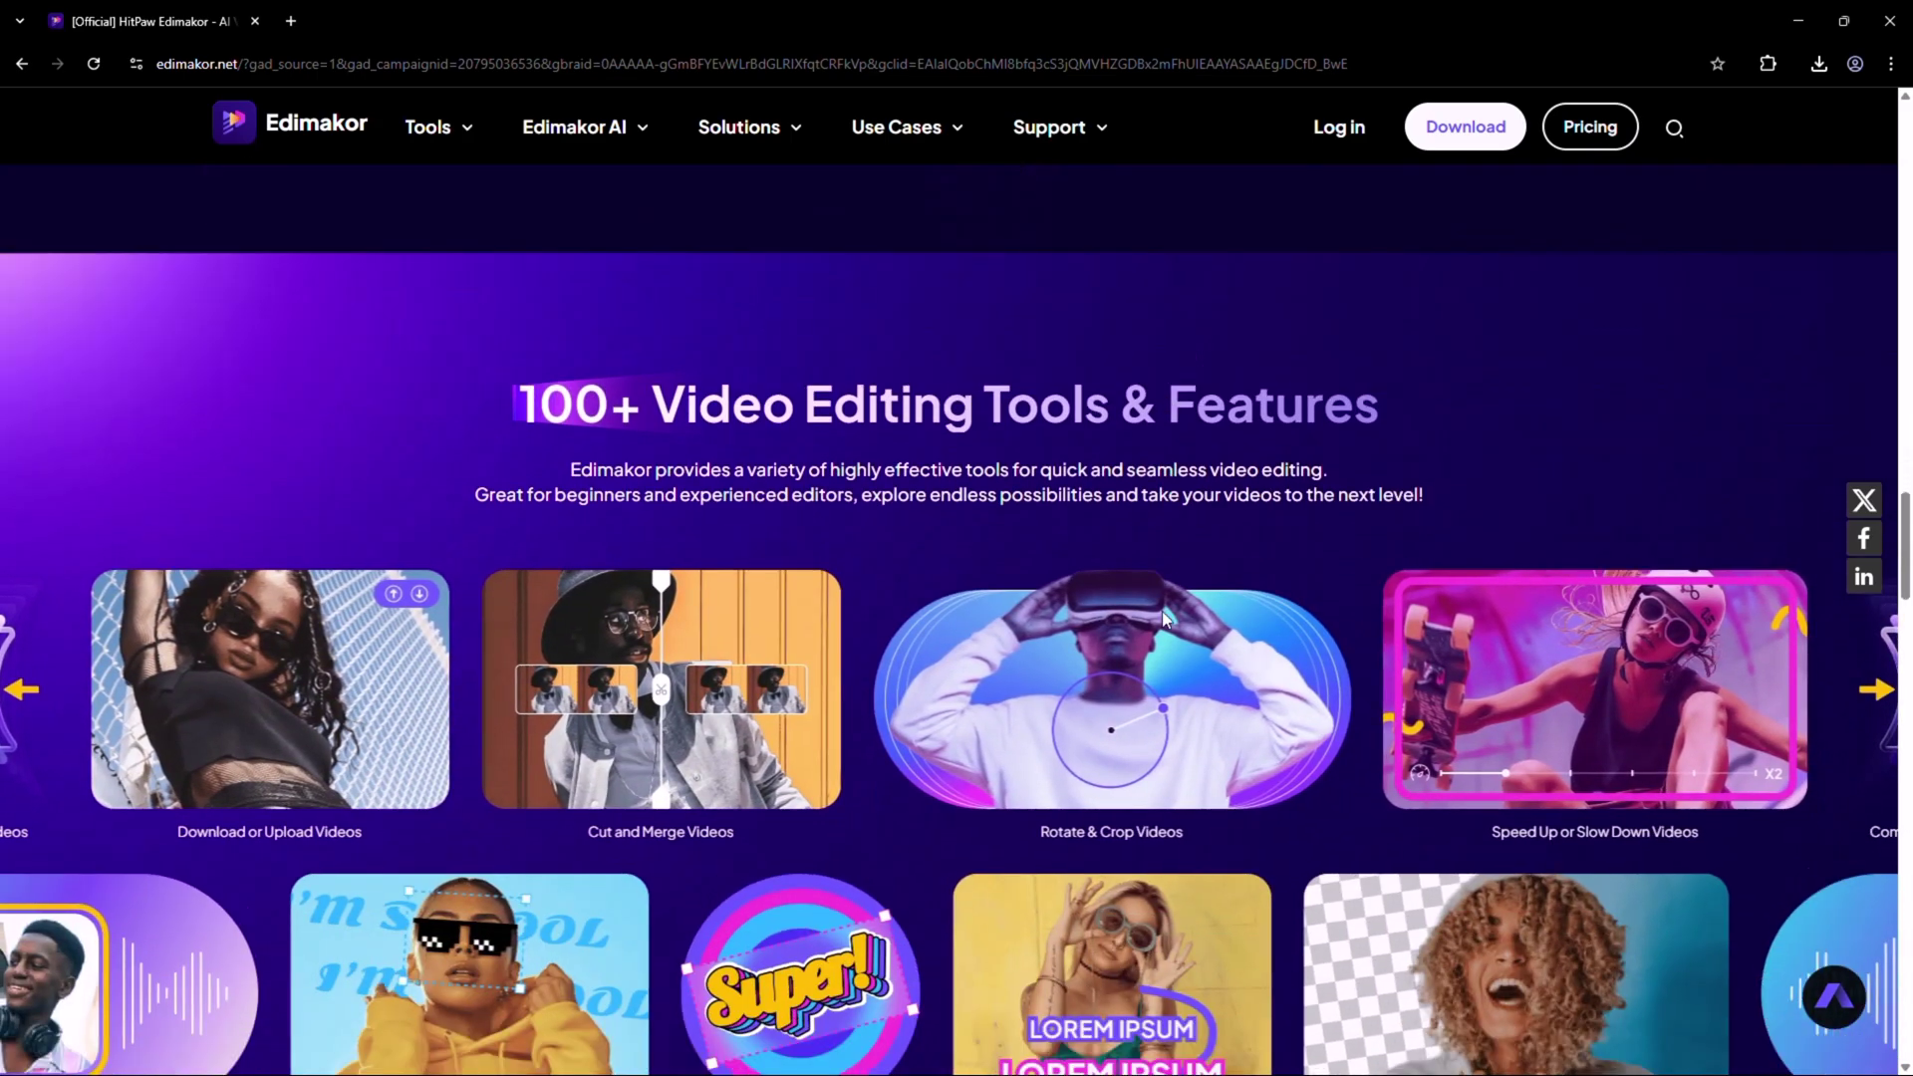
pyautogui.scroll(-11, 865, 616)
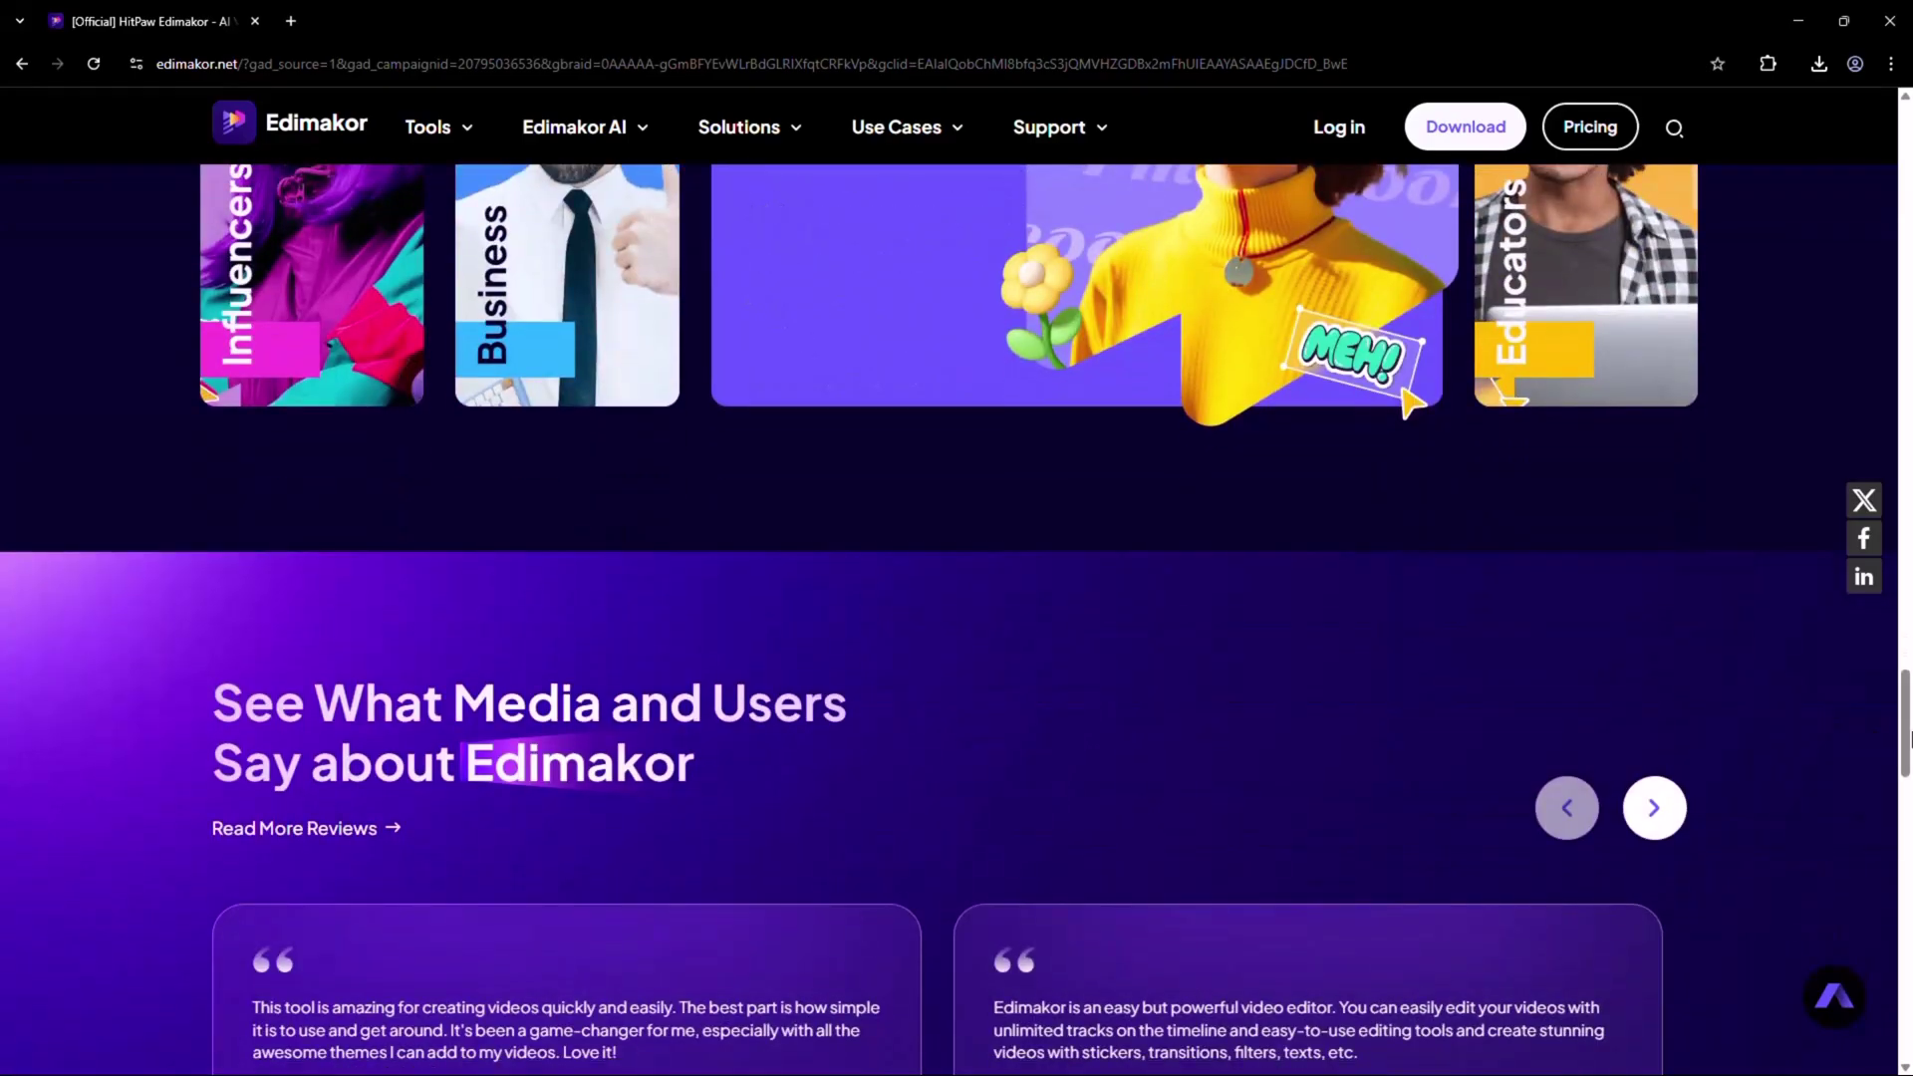
pyautogui.moveTo(1909, 738); pyautogui.dragTo(1910, 164)
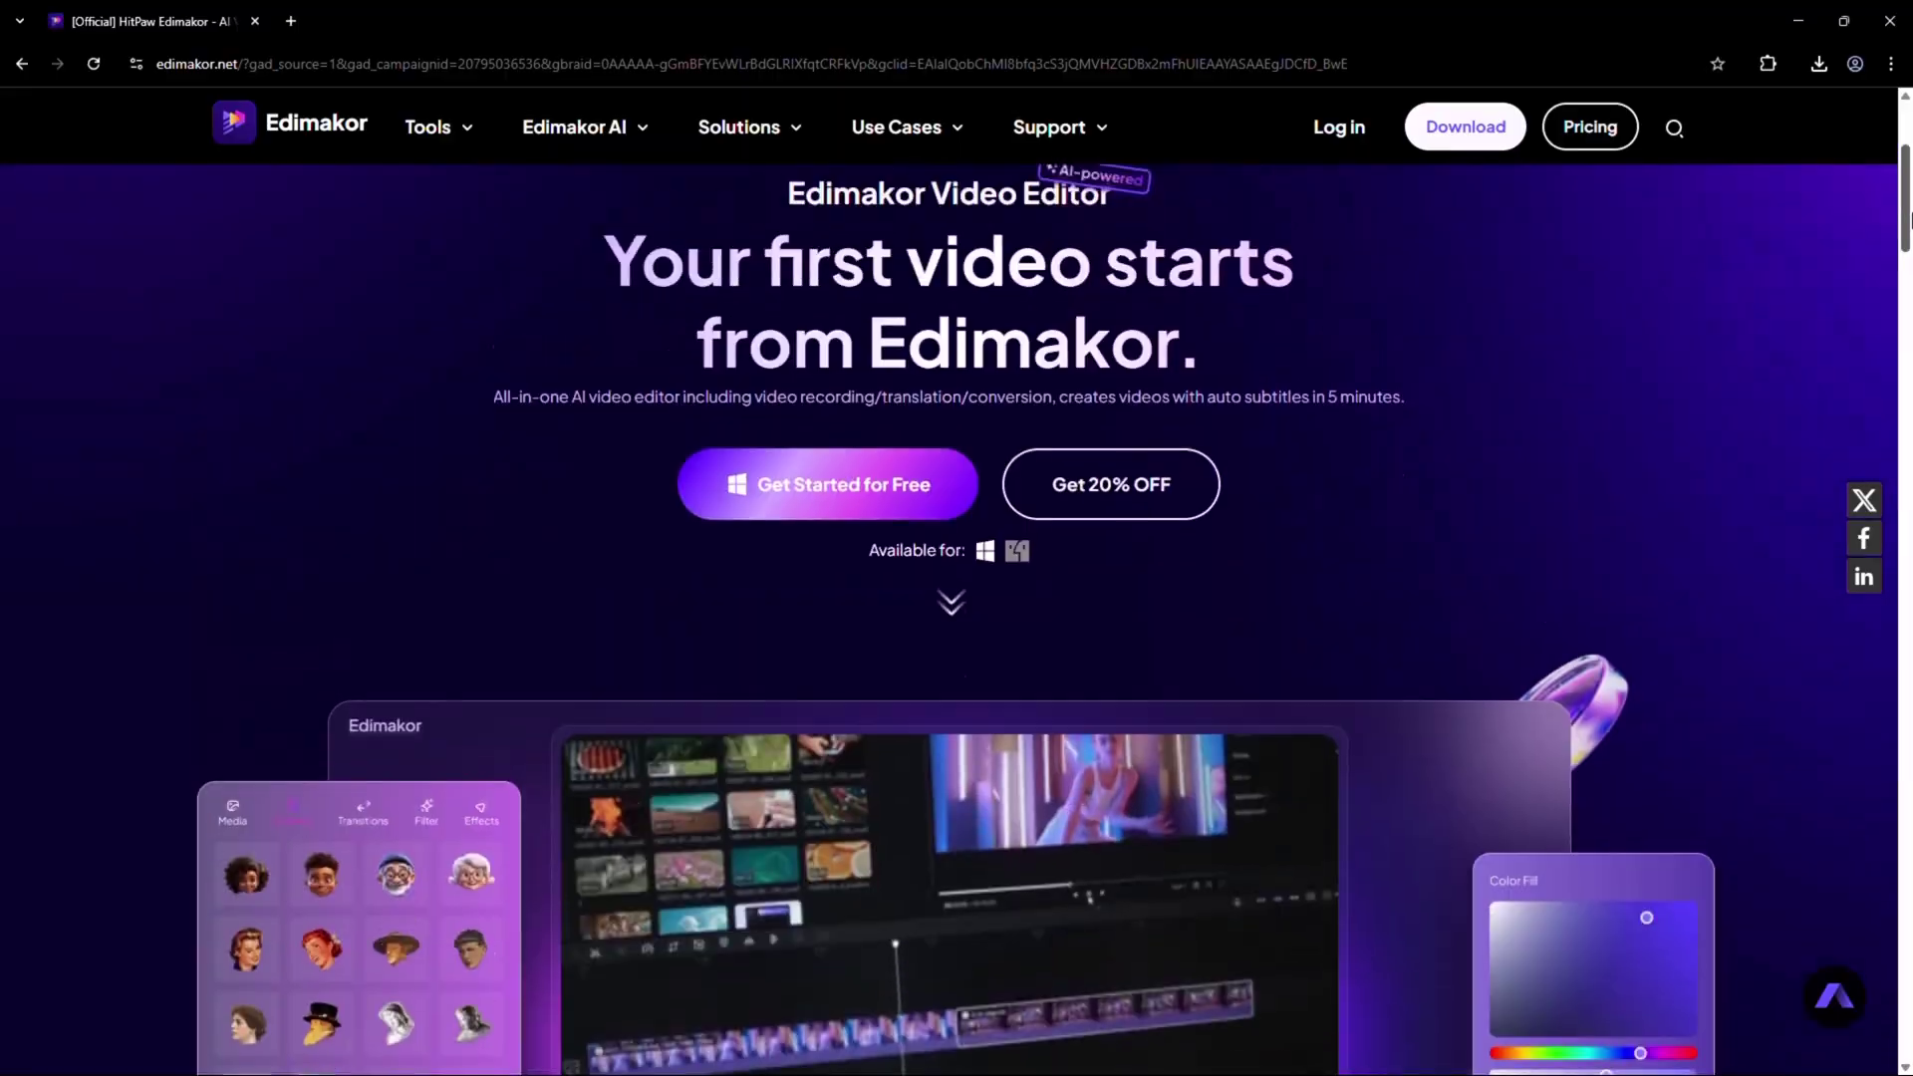